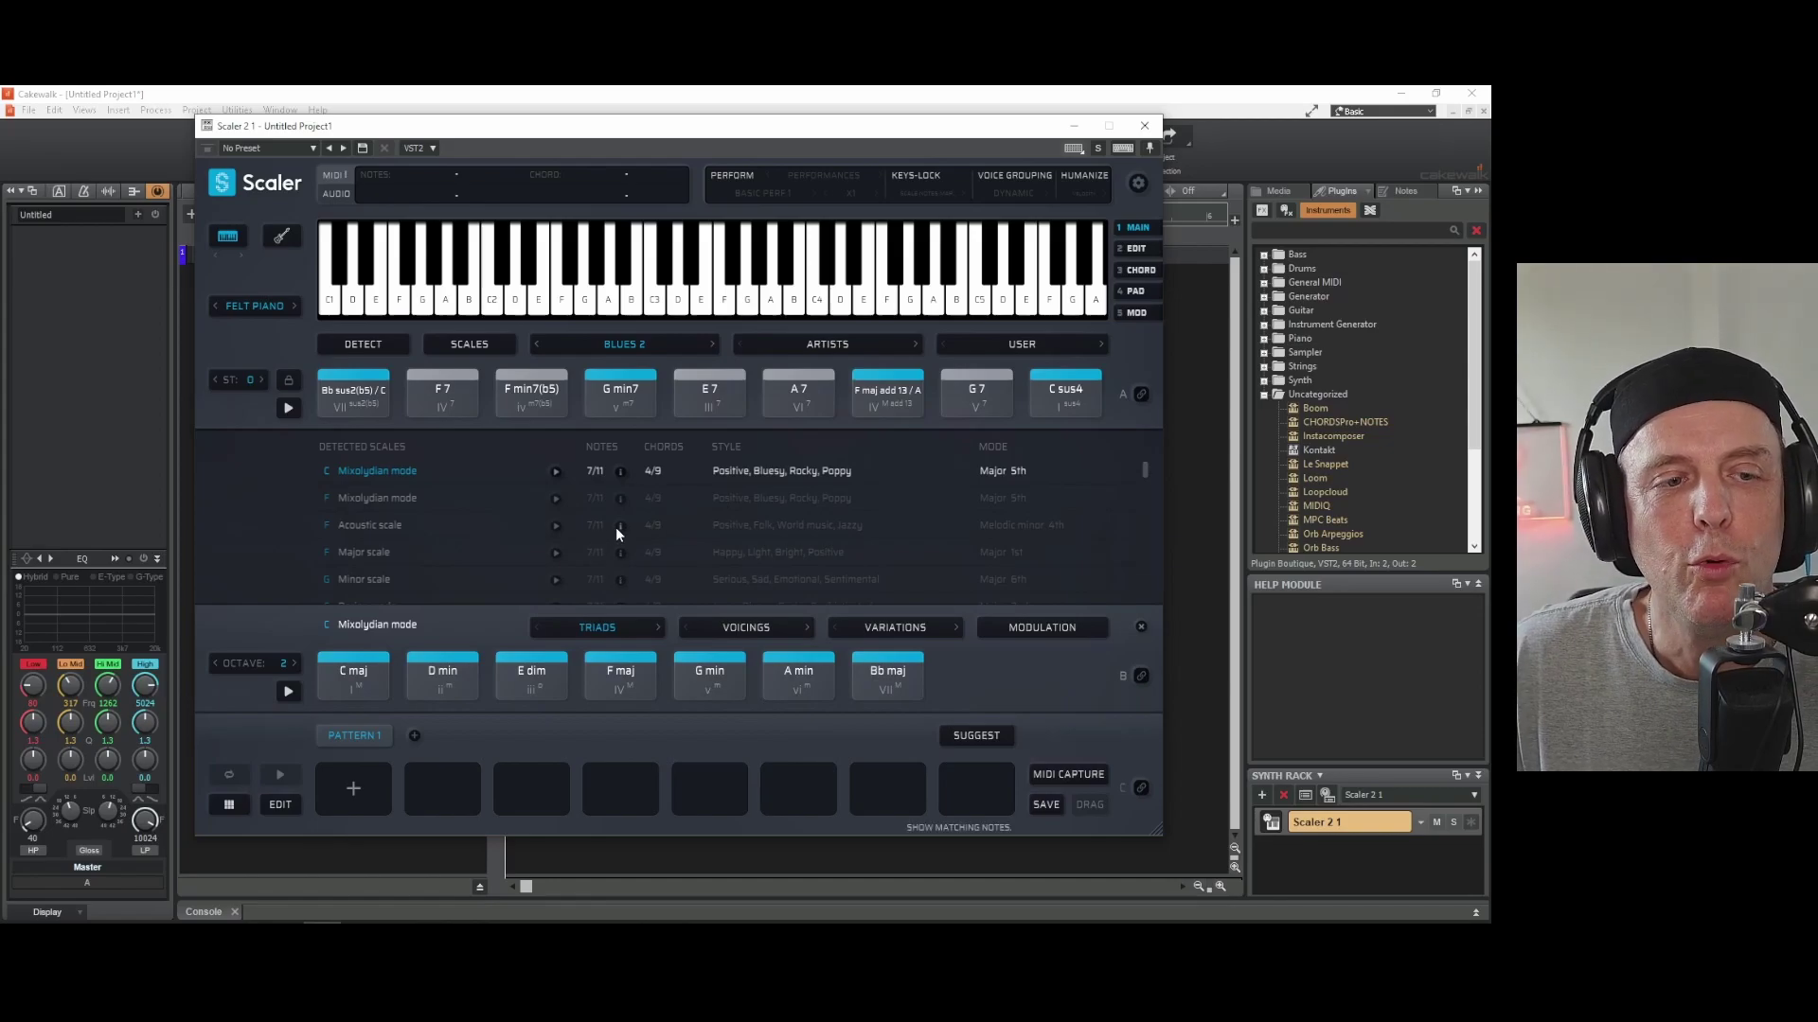
Play through the Blues 2 chord progression in section A and stop playback
{"action": "left_click", "coordinate": [289, 409]}
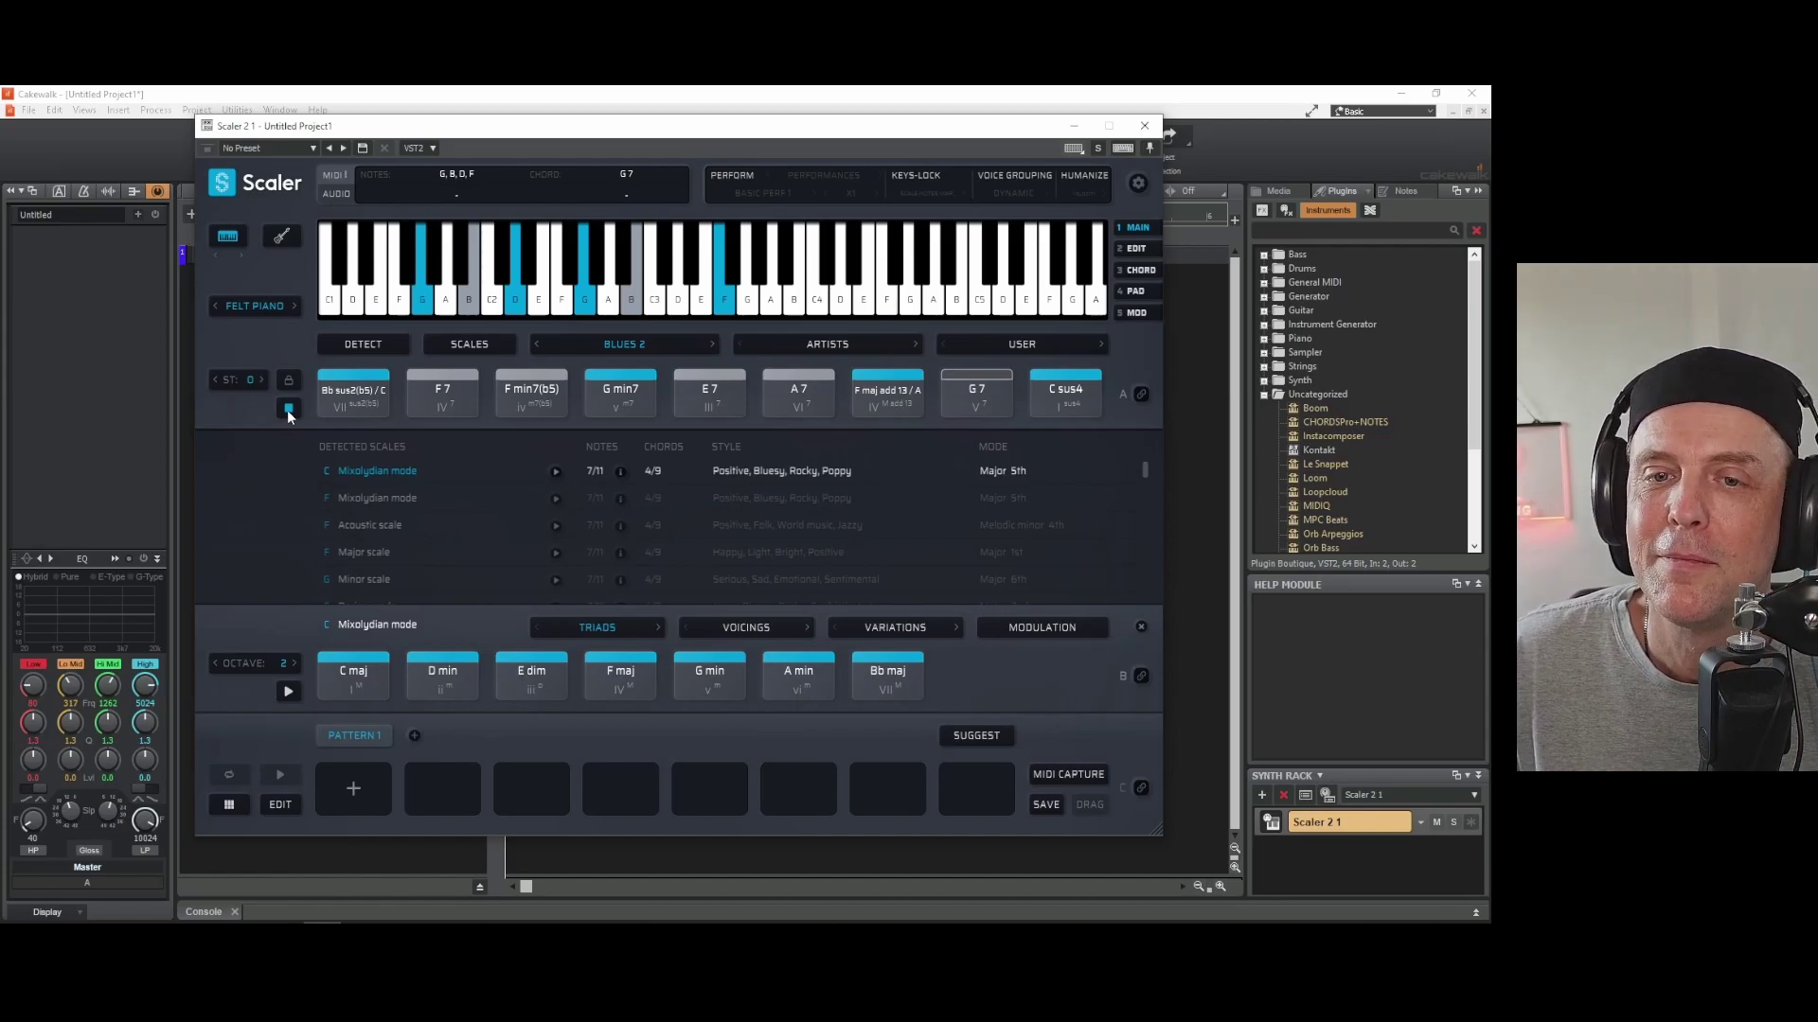
{"action": "left_click", "coordinate": [287, 411]}
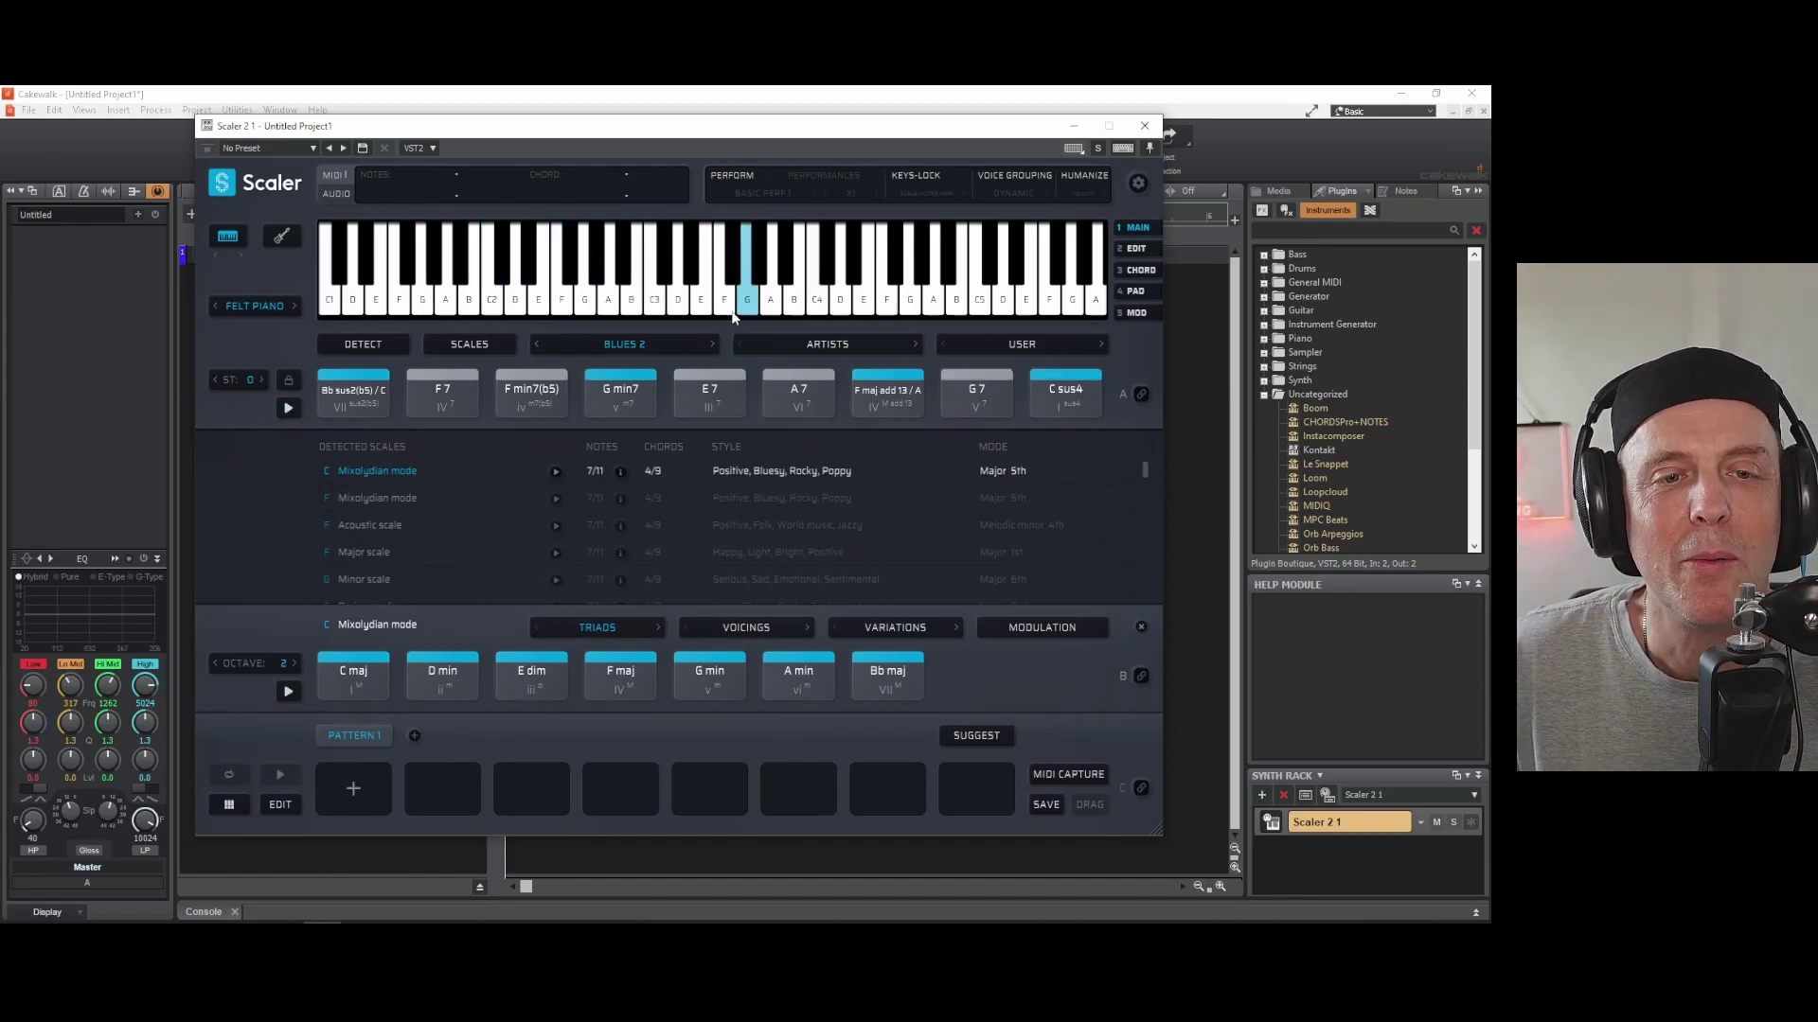
Load the Epic chord set from the Cinematic category and play through its progression
{"action": "left_click", "coordinate": [646, 338]}
{"action": "mouse_move", "coordinate": [647, 339]}
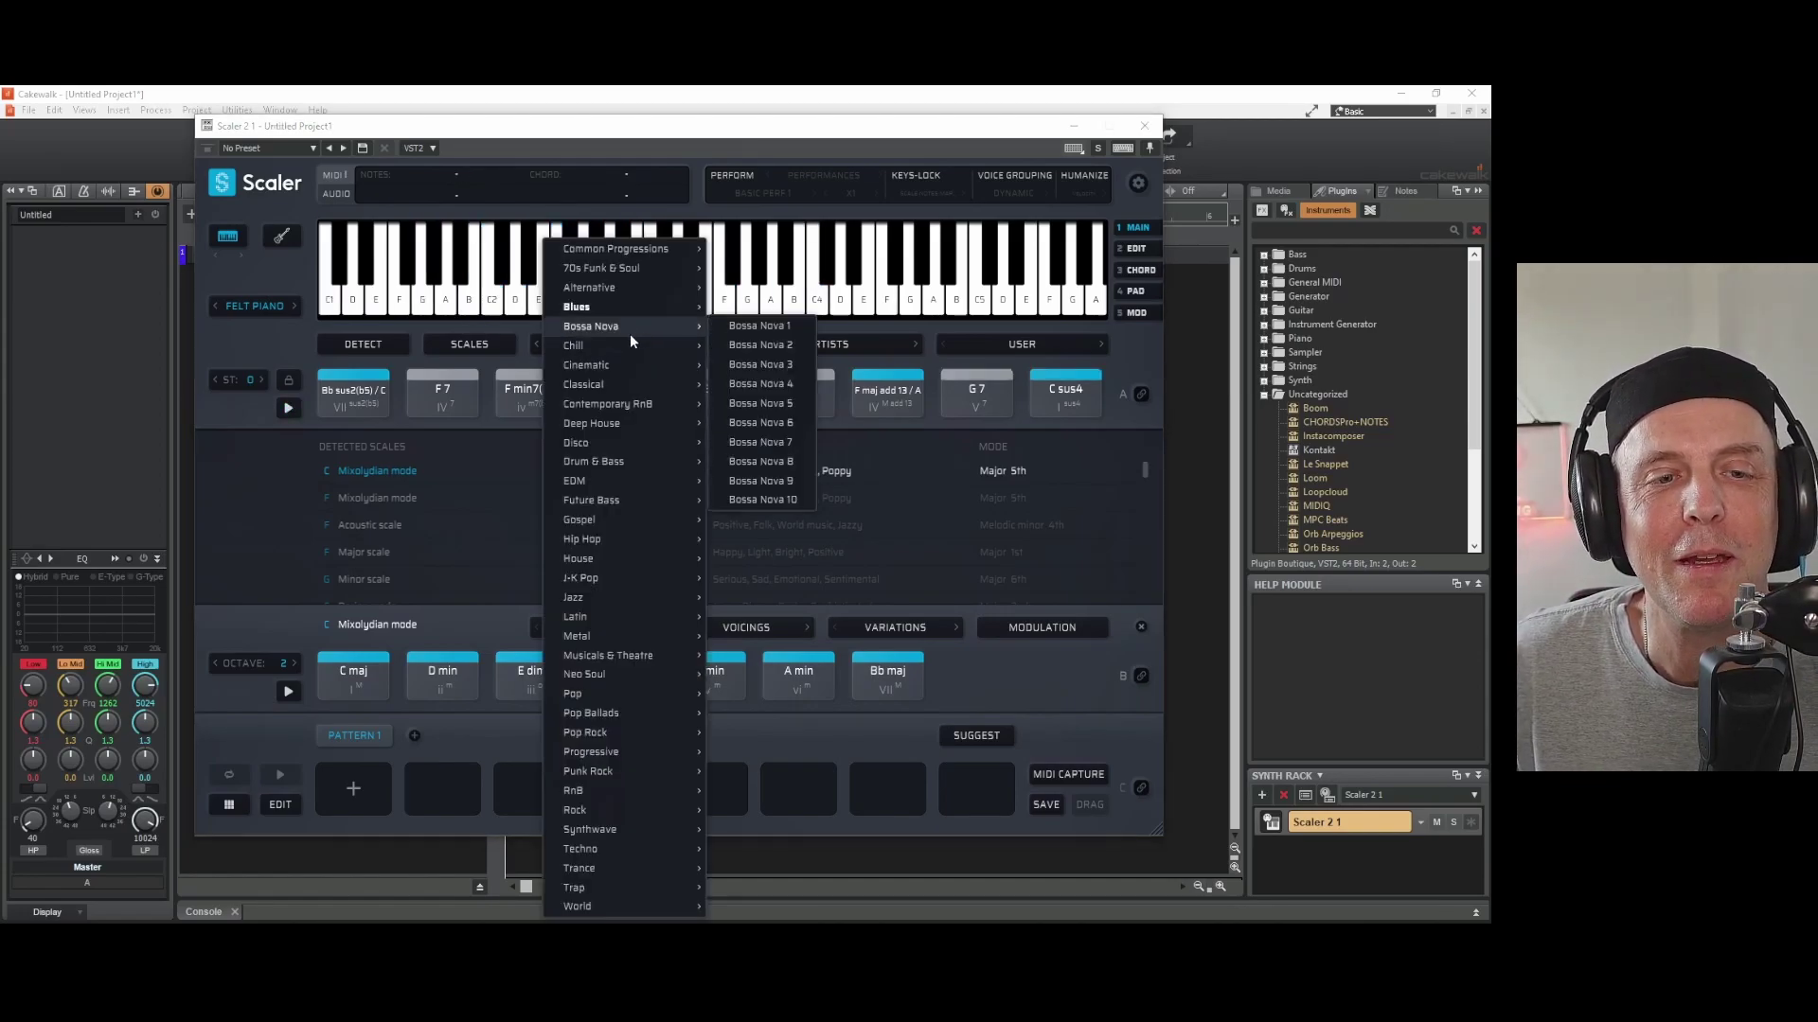
{"action": "mouse_move", "coordinate": [607, 367]}
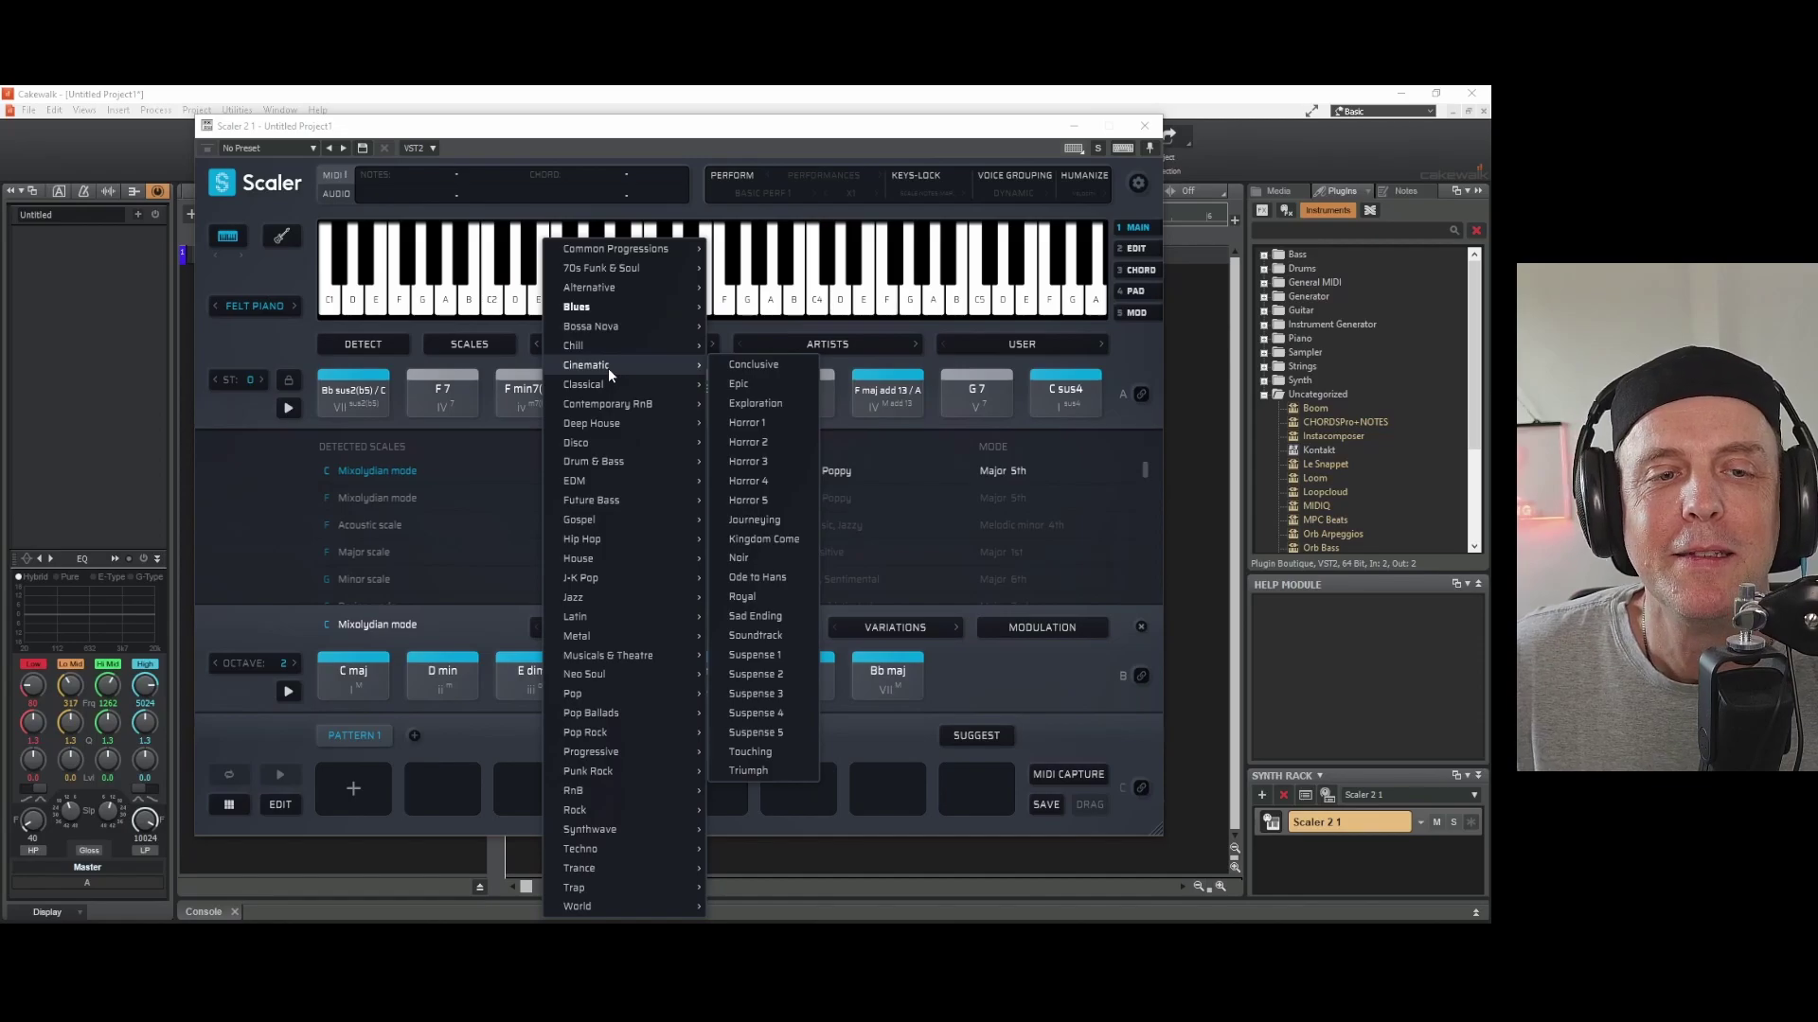
{"action": "left_click", "coordinate": [753, 384]}
{"action": "left_click", "coordinate": [289, 407]}
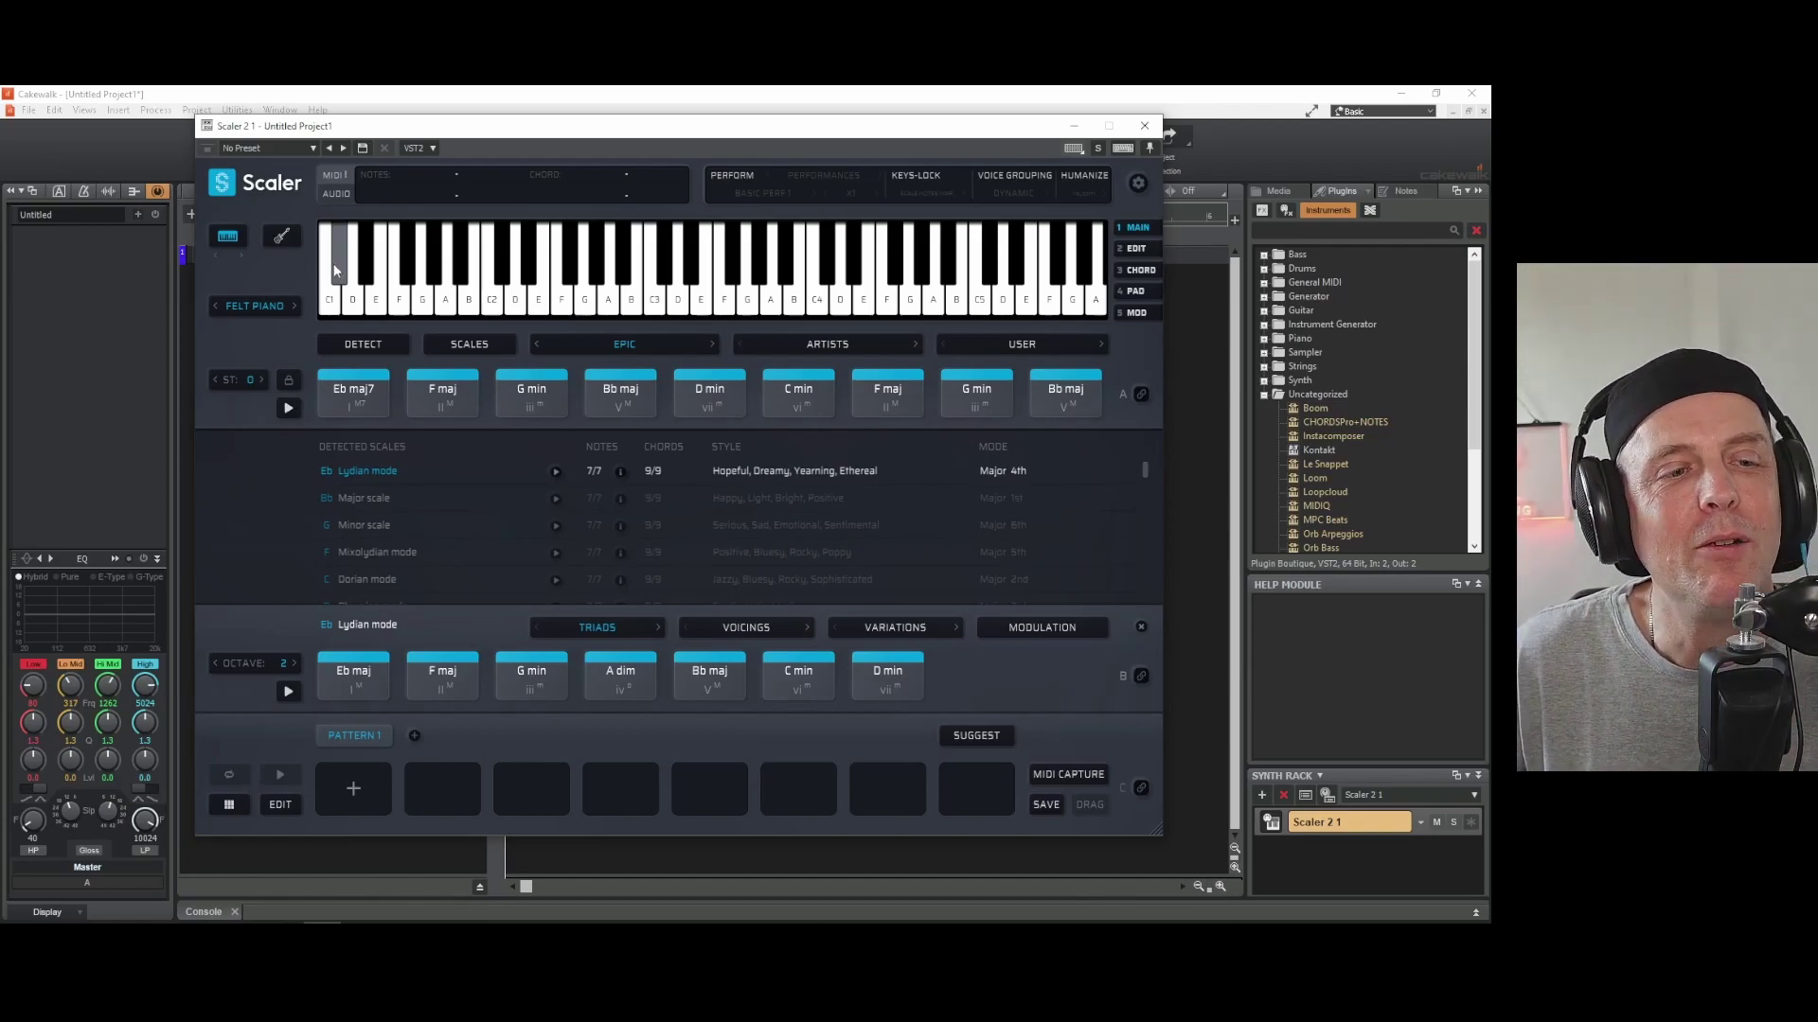
{"action": "left_click", "coordinate": [352, 289]}
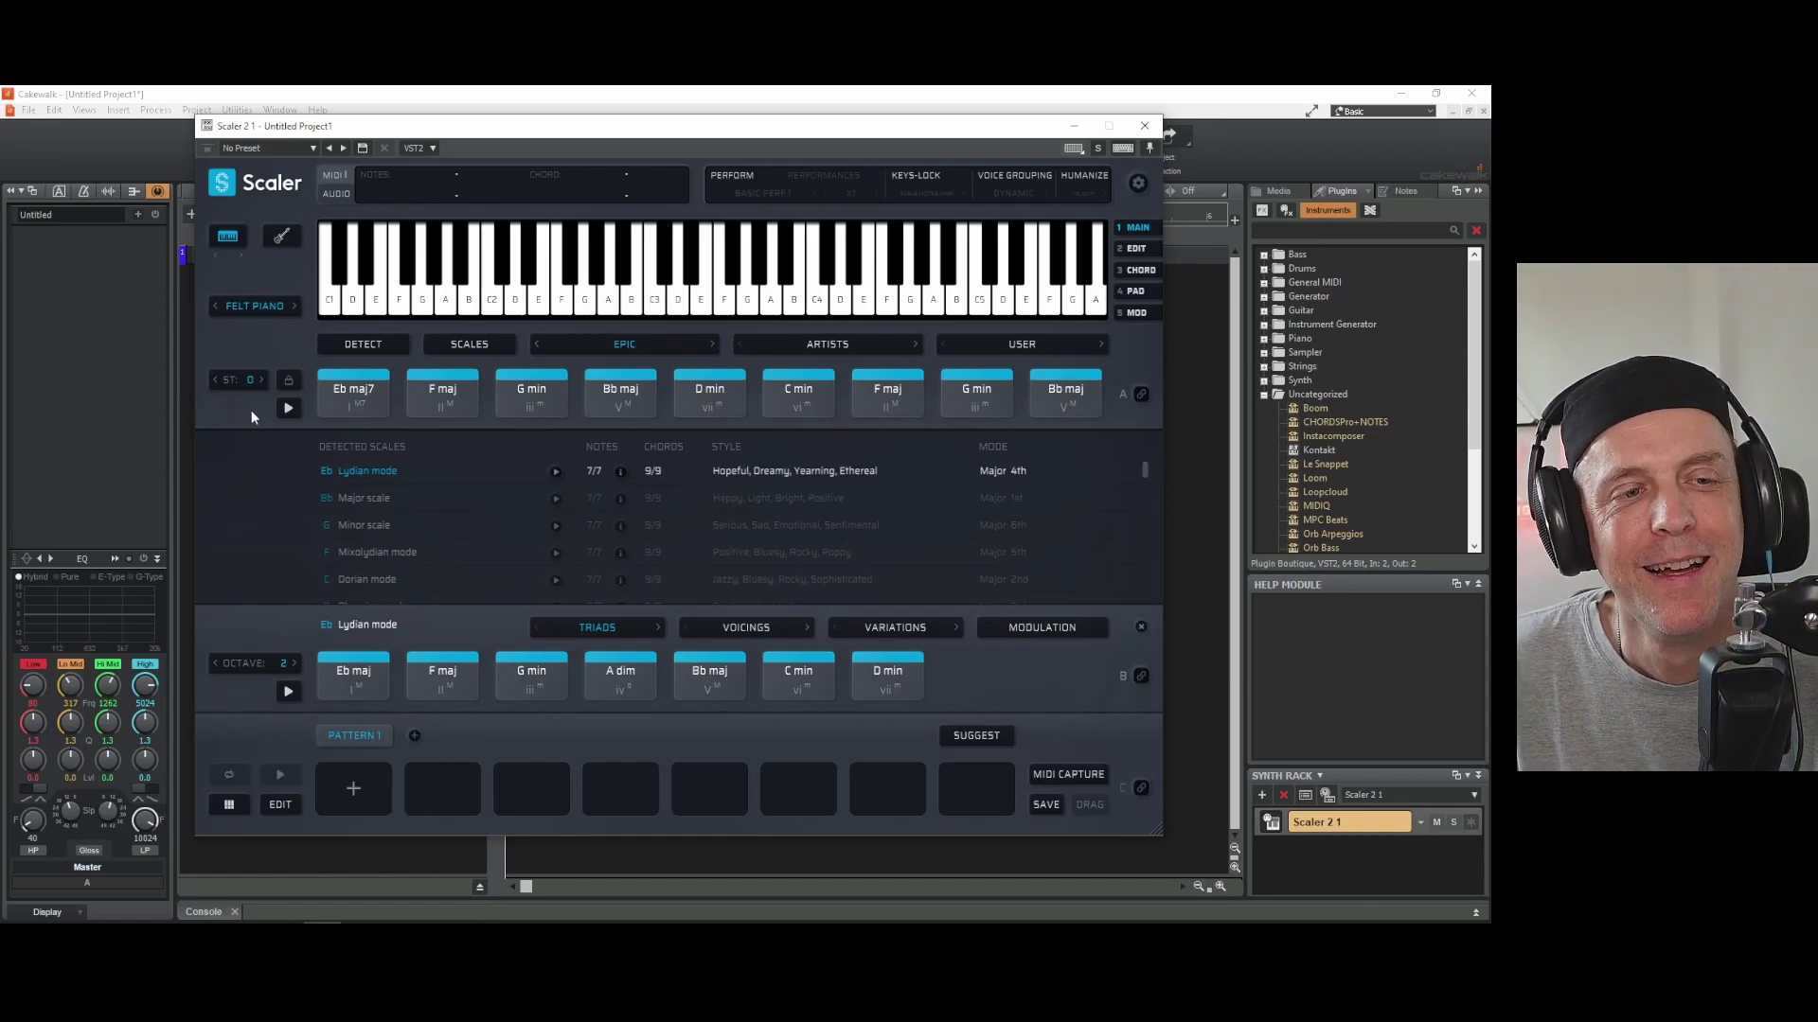
Set the scale lock for section A to Maintain Current Scale
{"action": "left_click", "coordinate": [288, 381]}
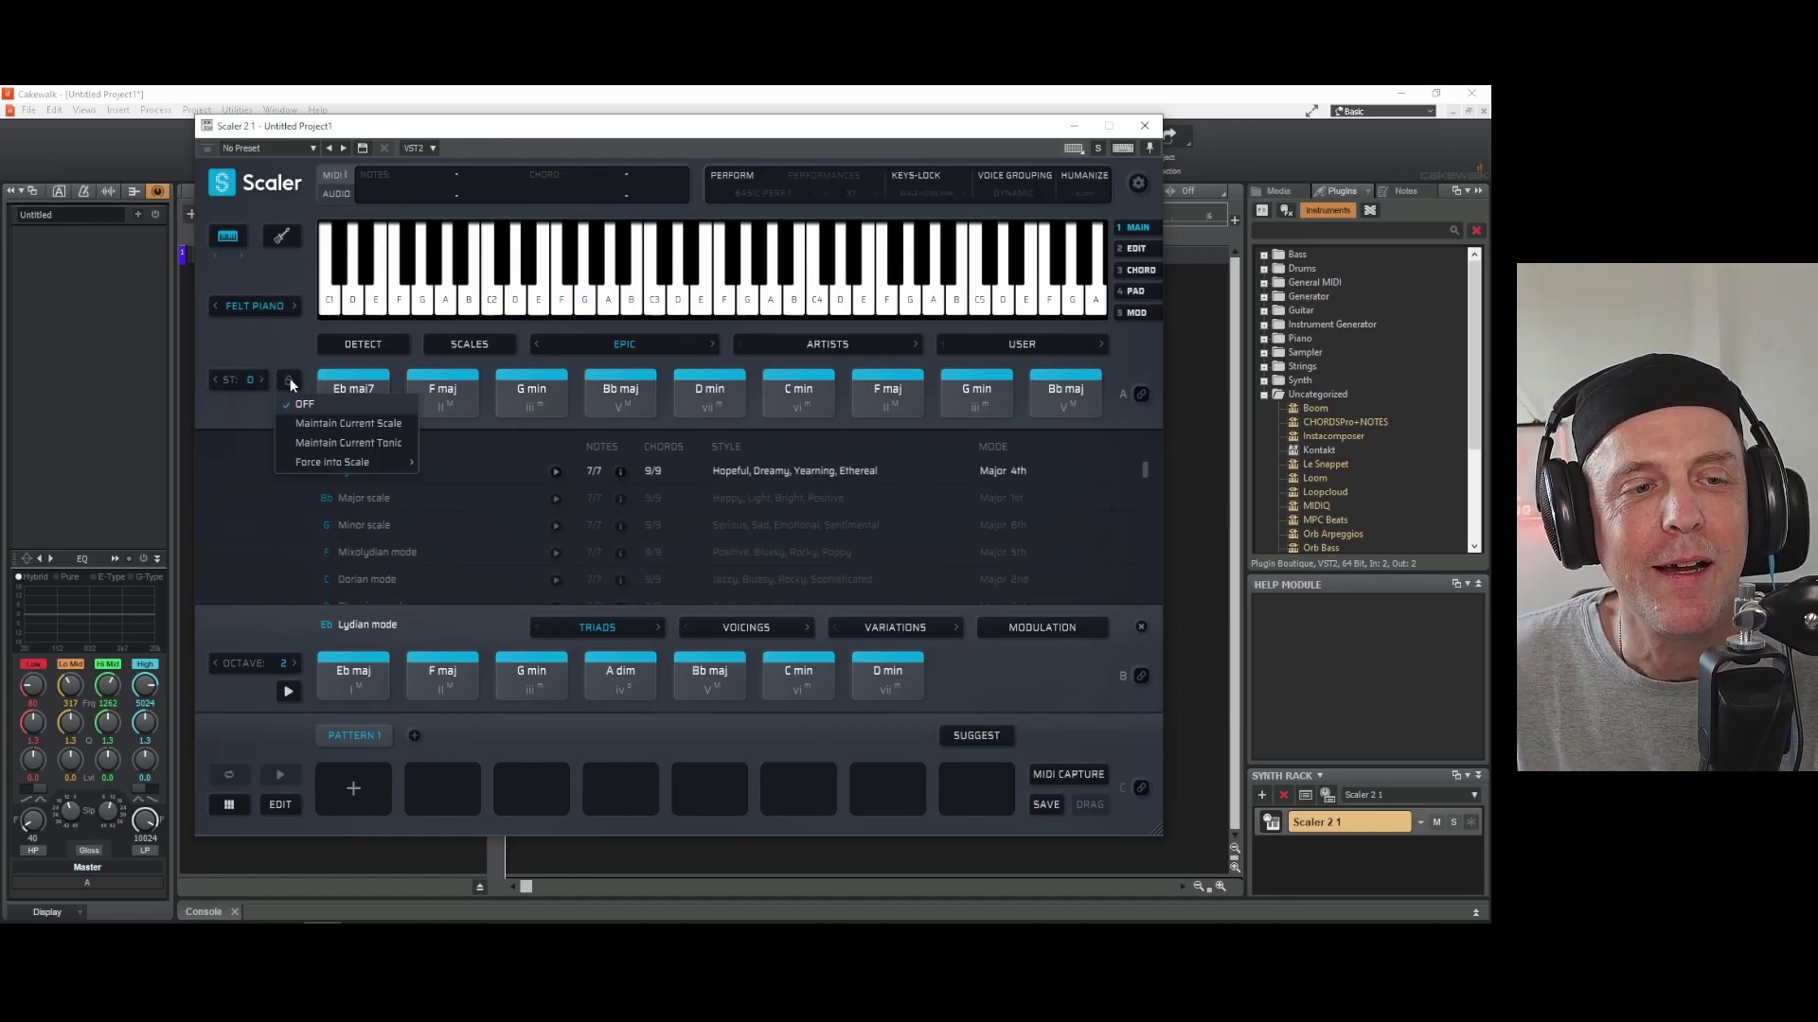
{"action": "left_click", "coordinate": [386, 423]}
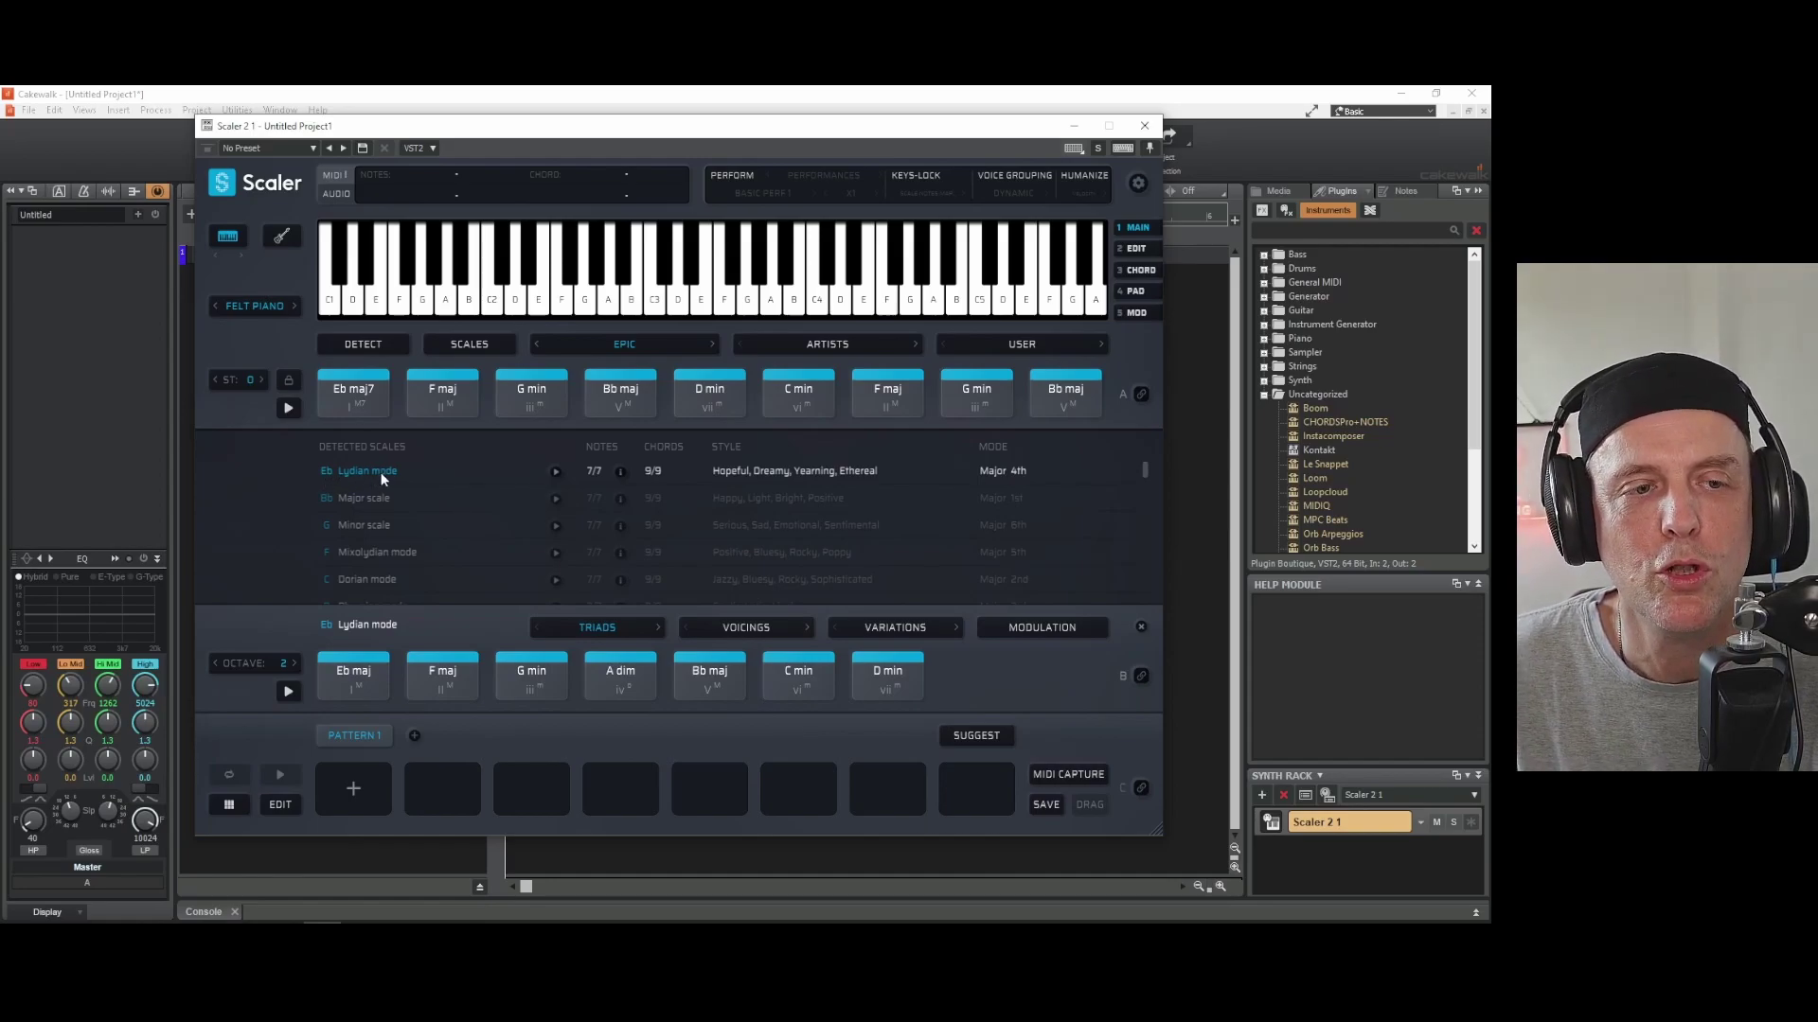
{"action": "left_click", "coordinate": [331, 396]}
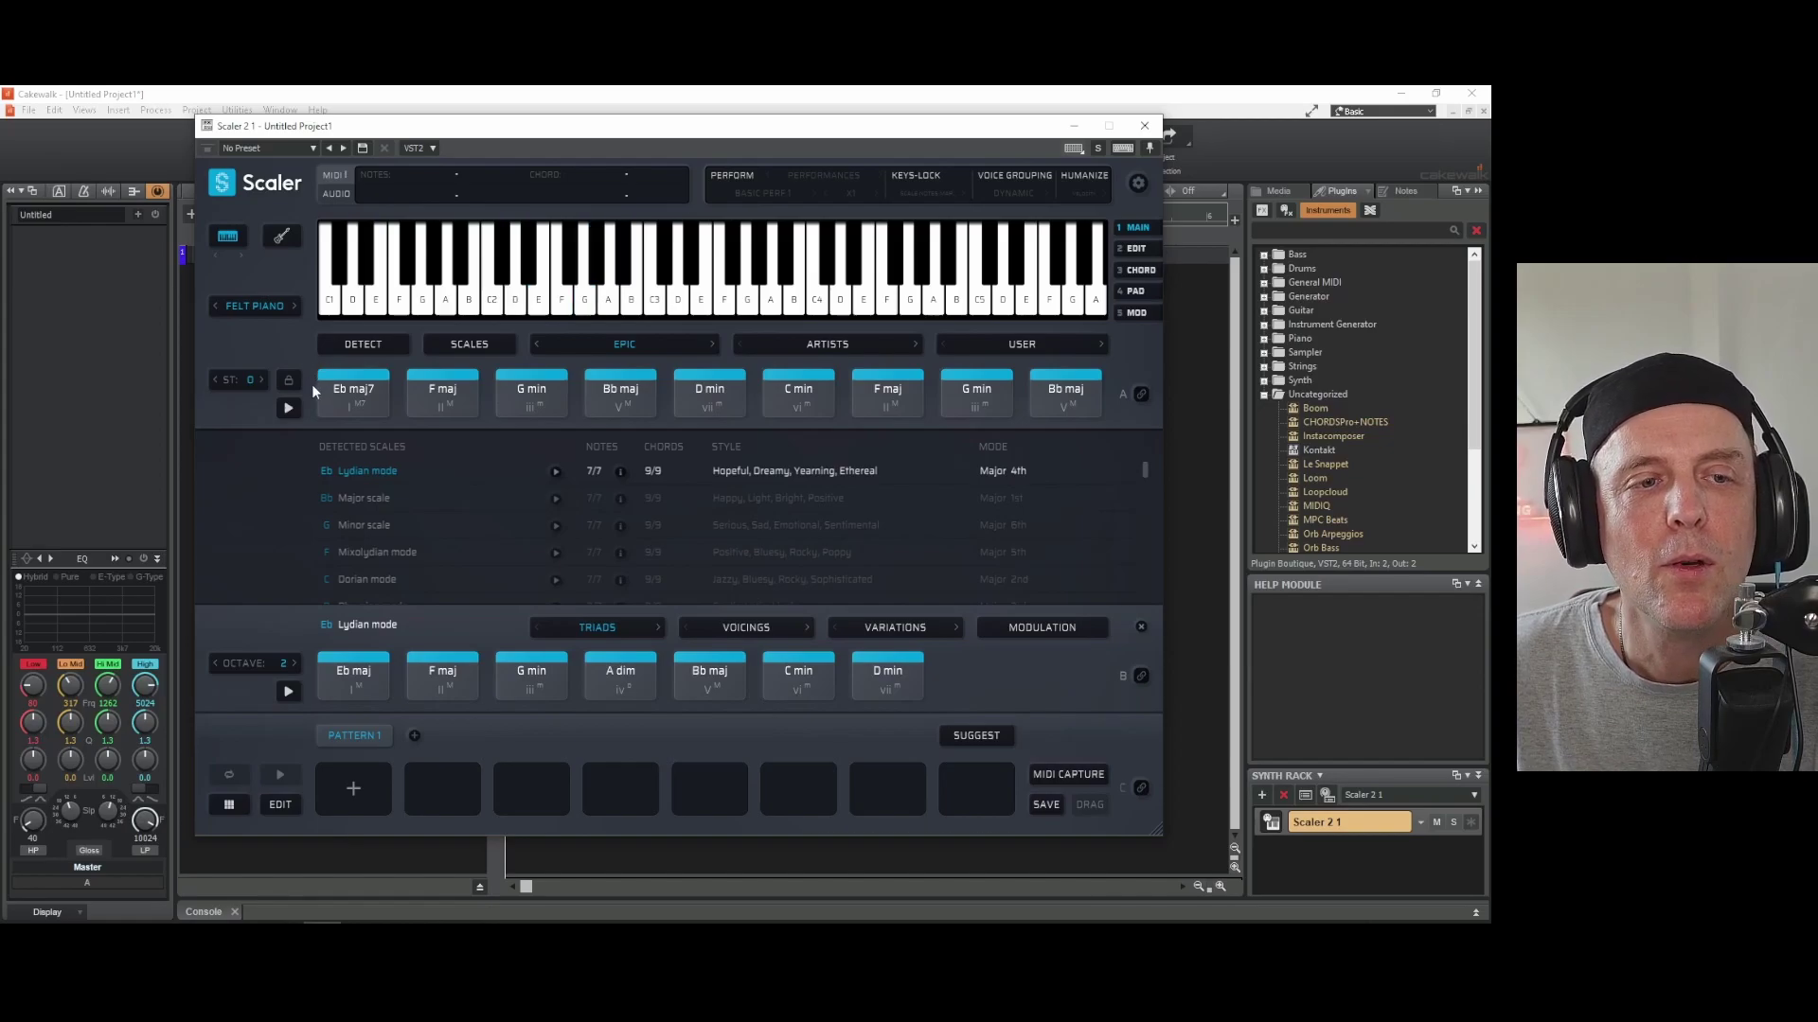
{"action": "left_click", "coordinate": [291, 381]}
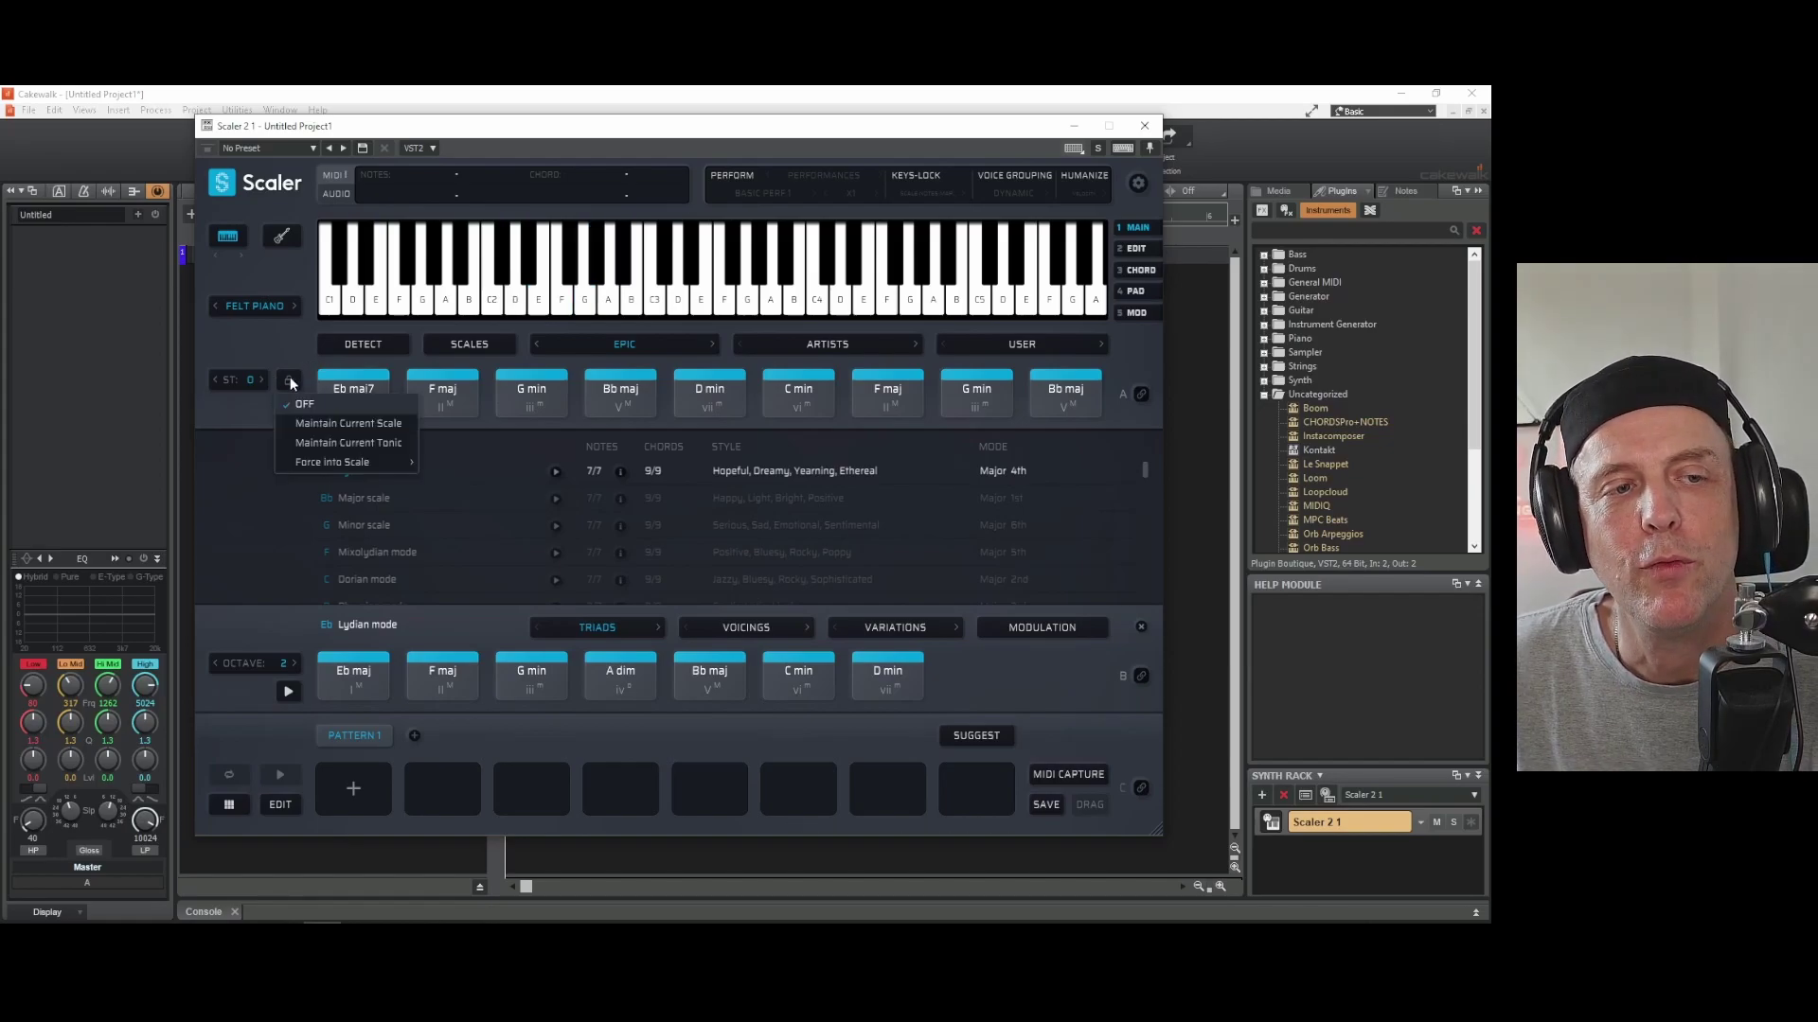
{"action": "left_click", "coordinate": [308, 424]}
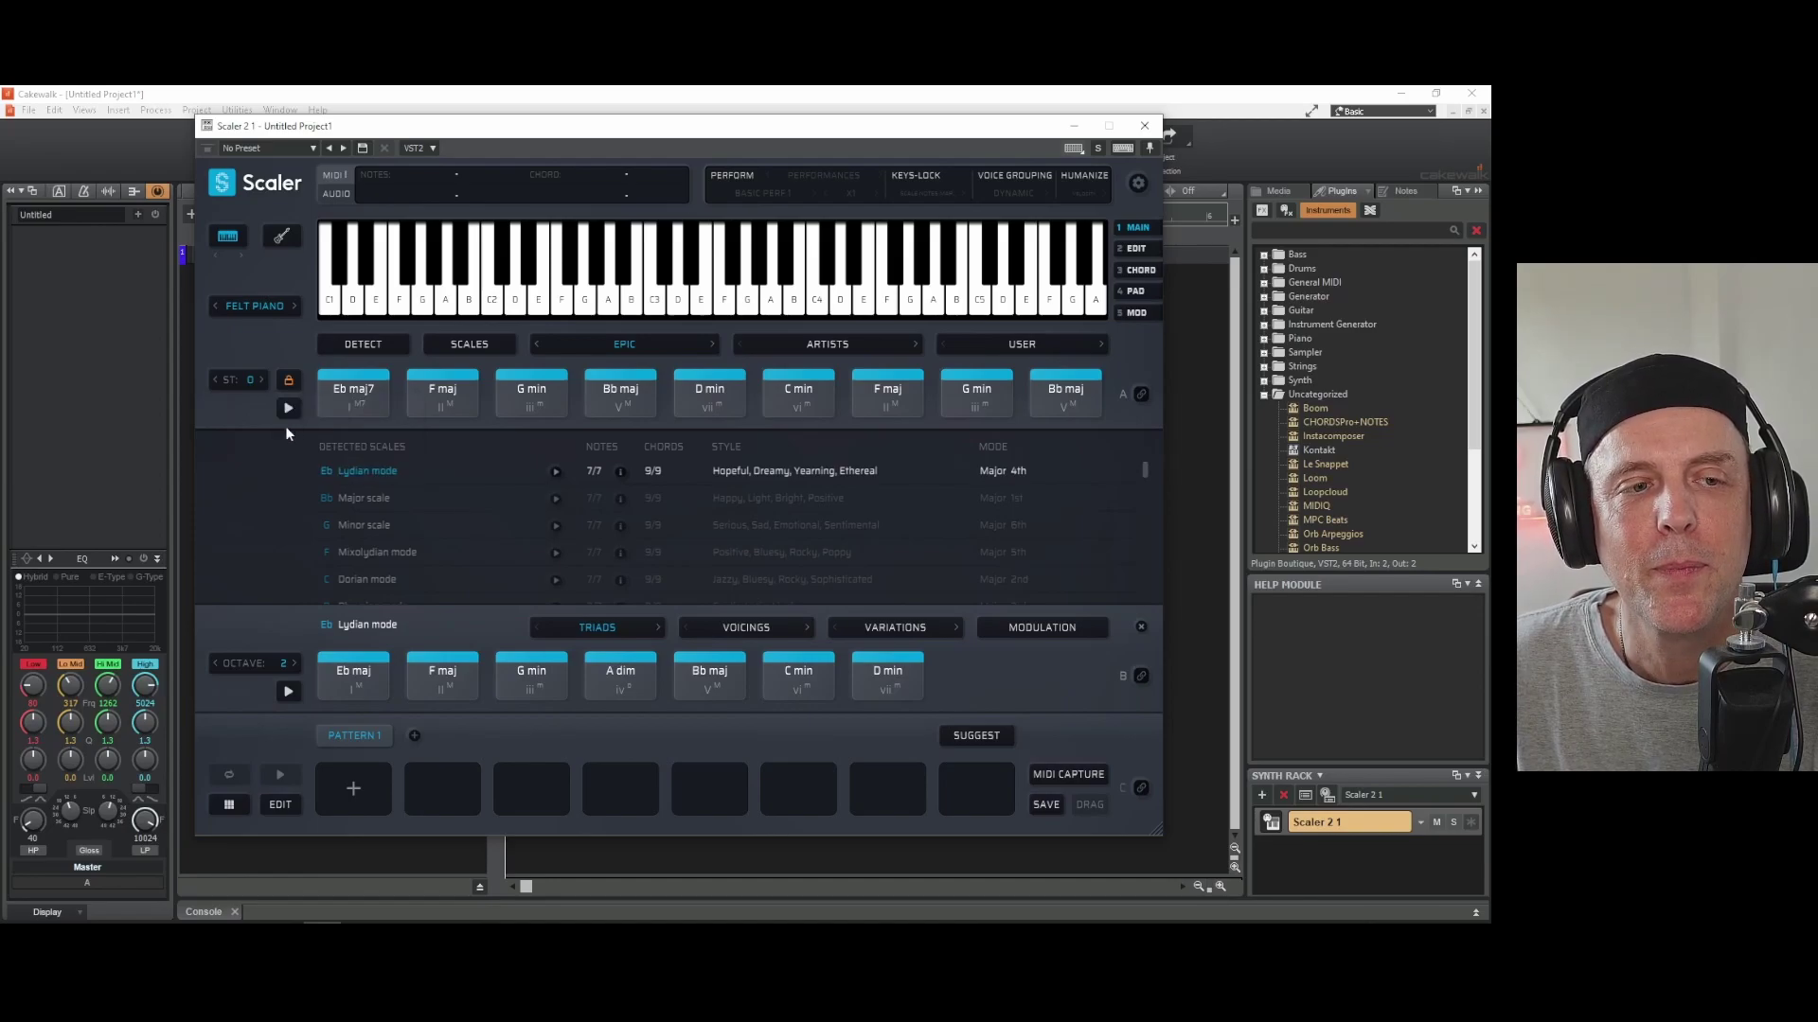
Load the Gospel 8 chord set with the scale locked and play through its progression
{"action": "left_click", "coordinate": [566, 344]}
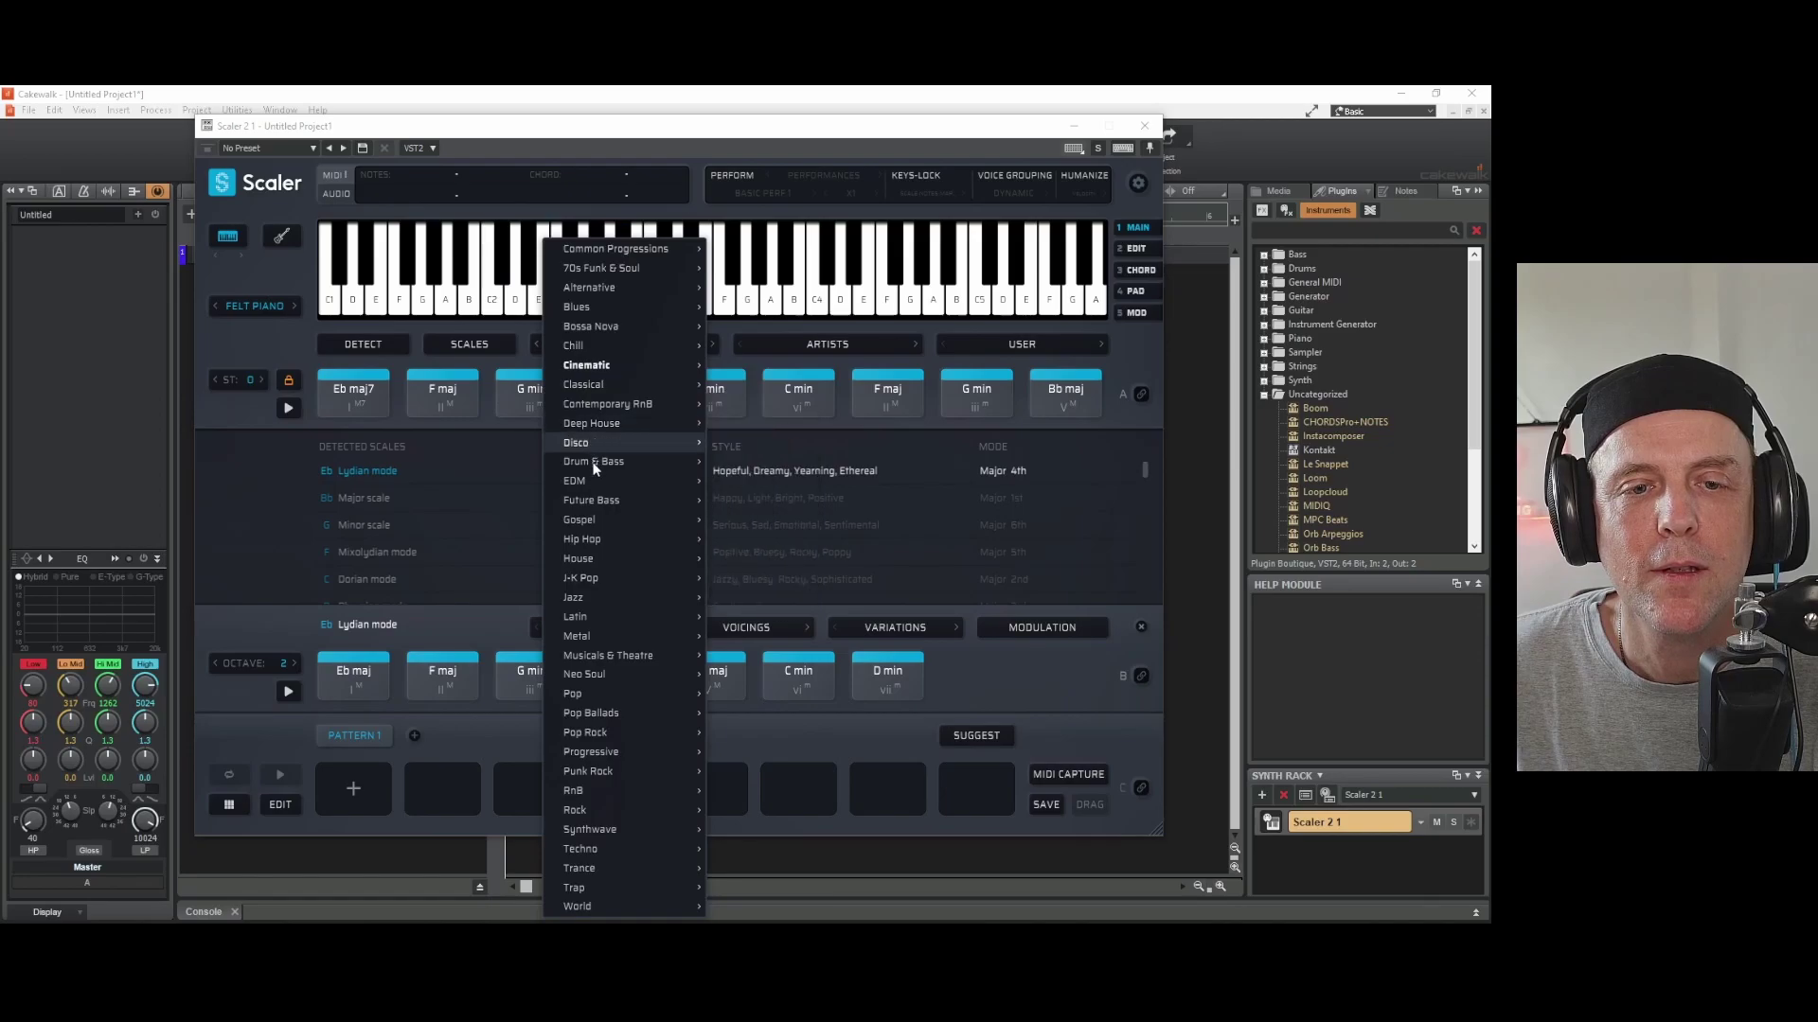
{"action": "mouse_move", "coordinate": [593, 482]}
{"action": "mouse_move", "coordinate": [599, 519]}
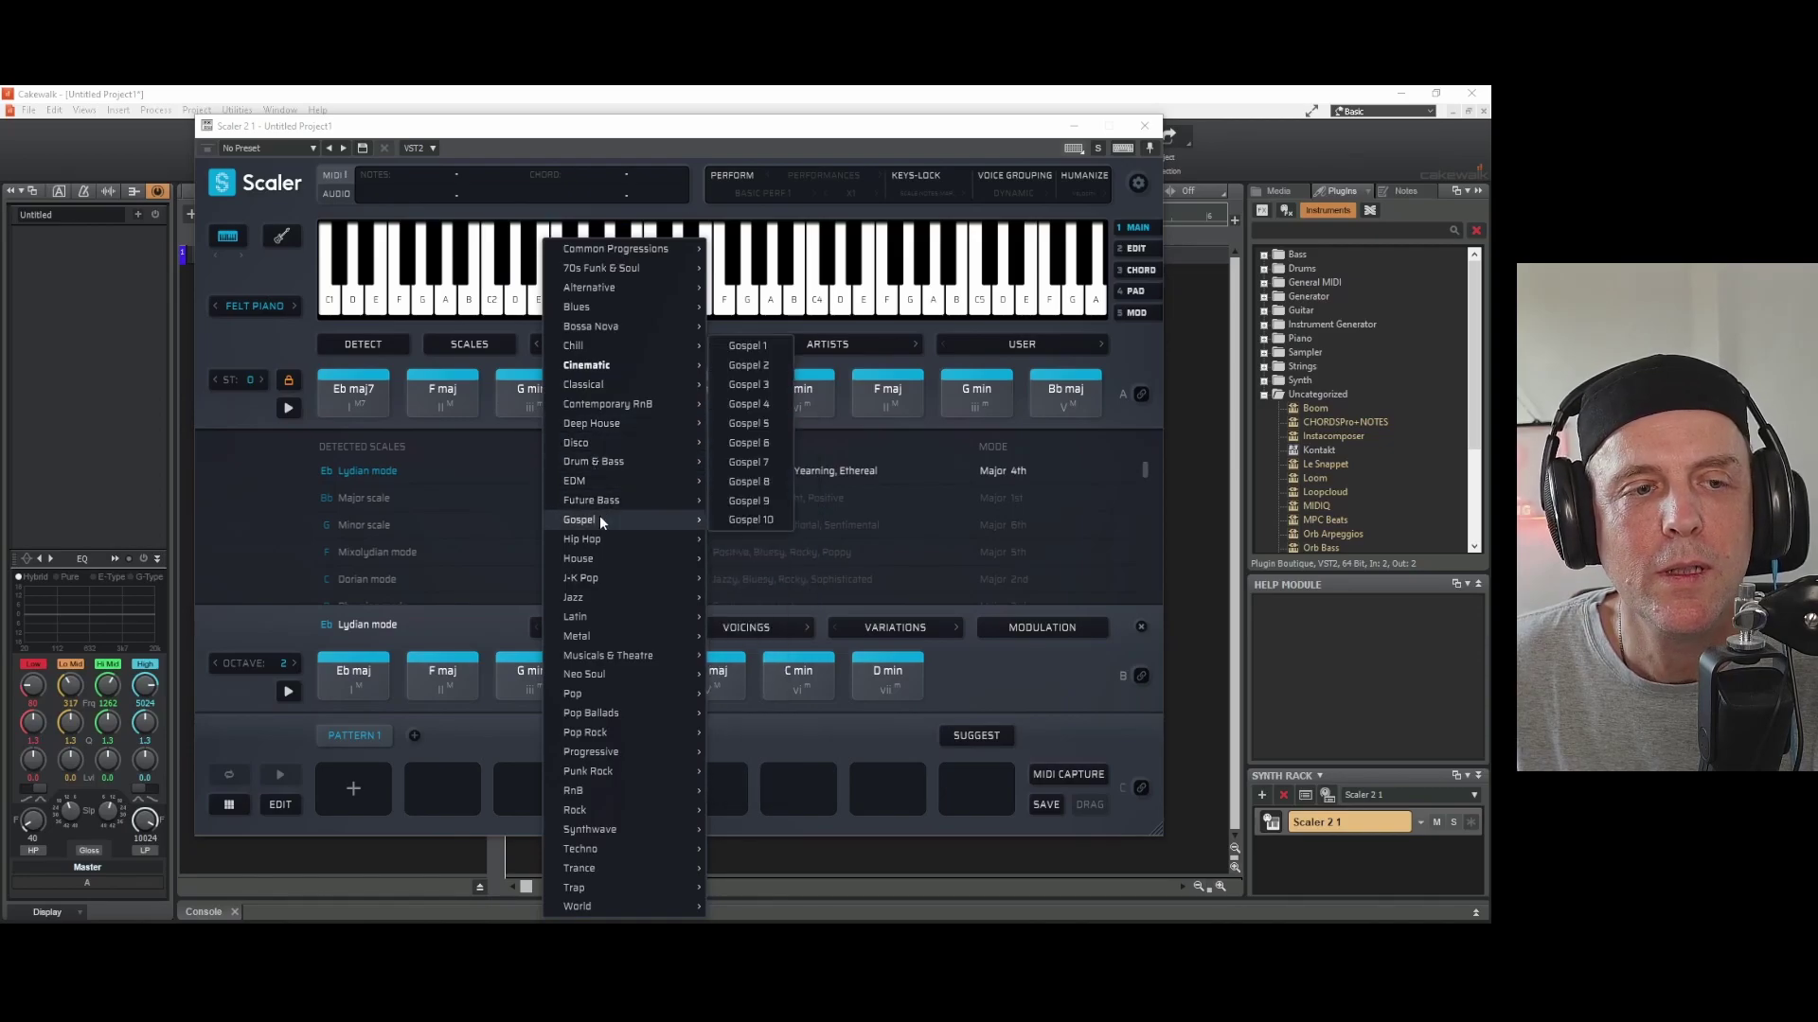
{"action": "left_click", "coordinate": [746, 477]}
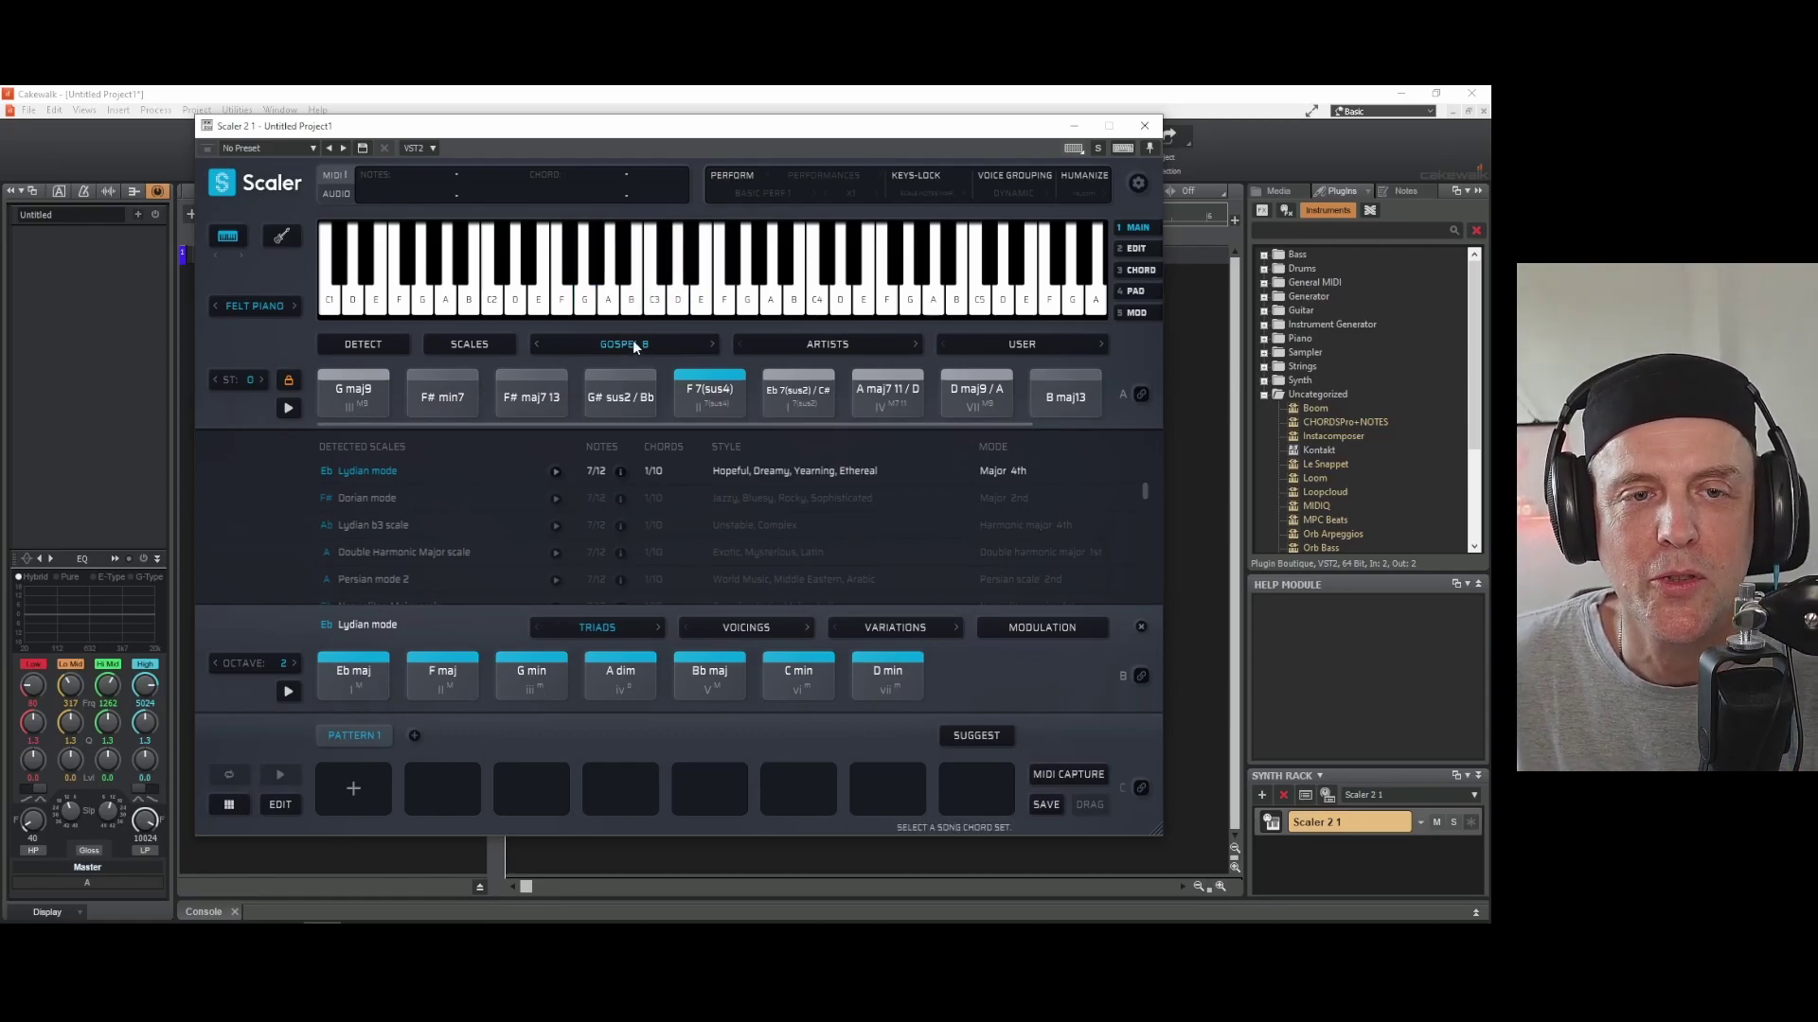
{"action": "left_click", "coordinate": [370, 391]}
{"action": "left_click", "coordinate": [289, 408]}
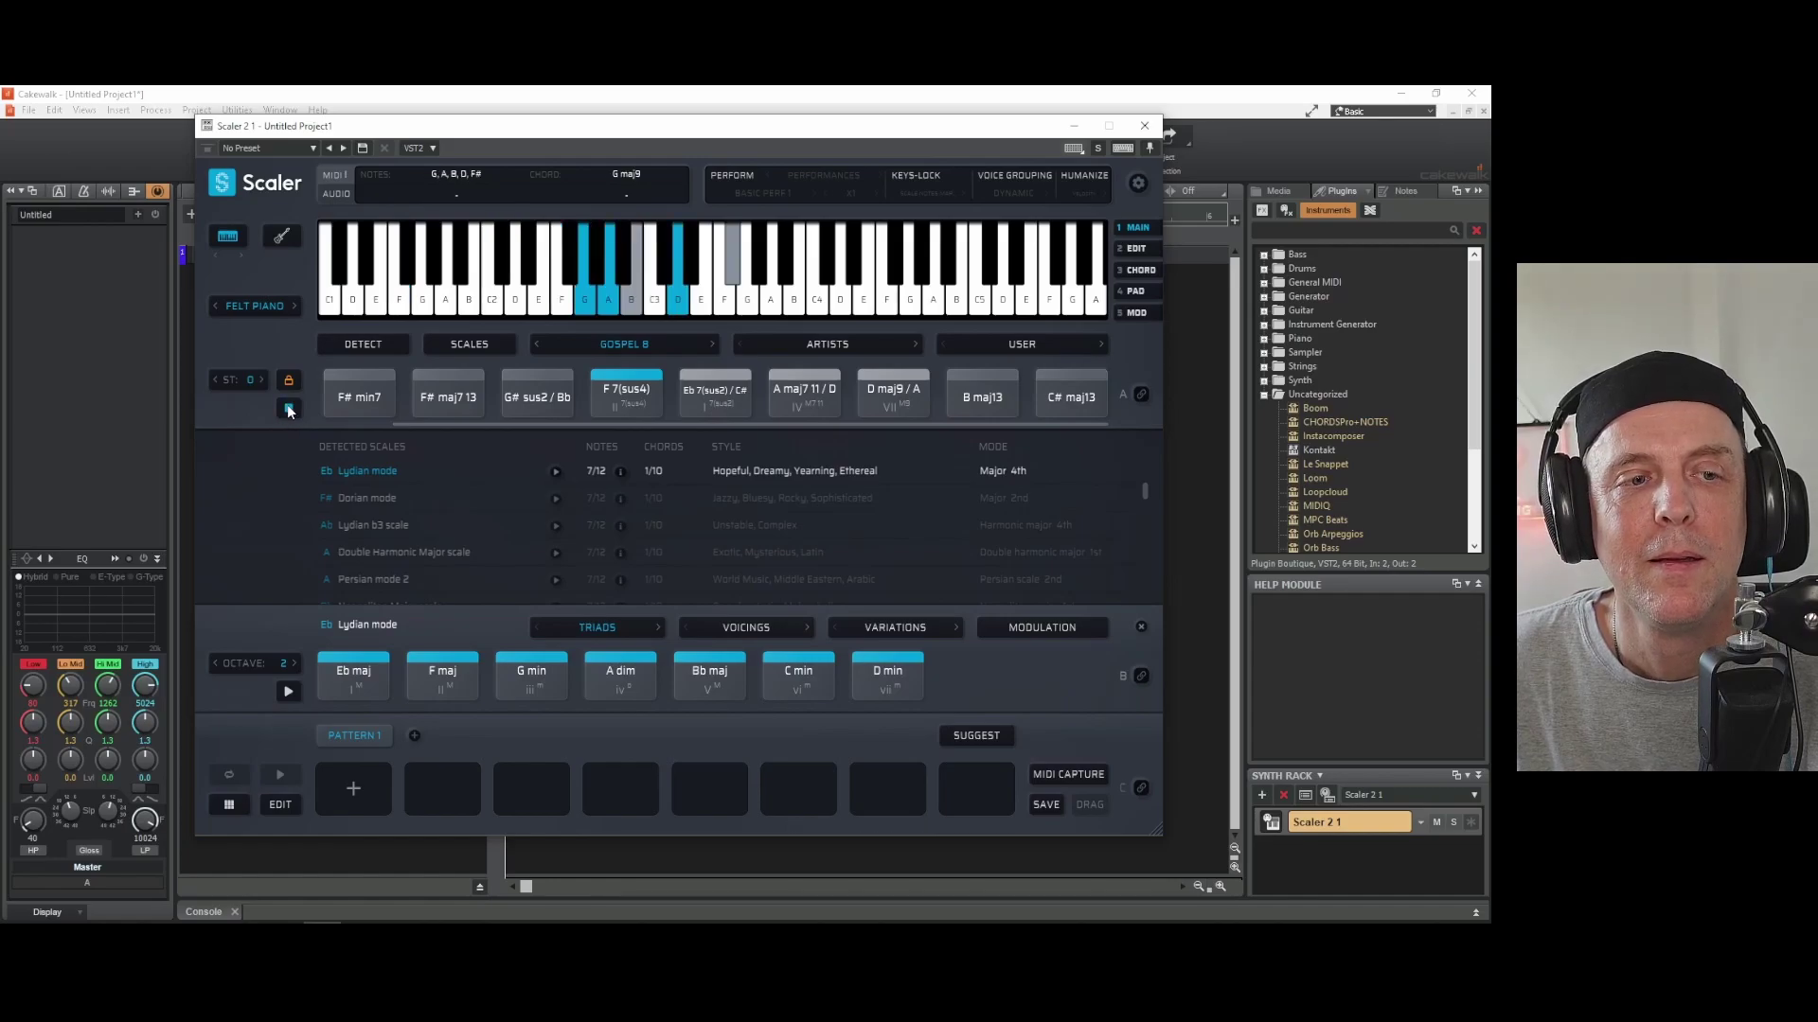
{"action": "left_click", "coordinate": [290, 408]}
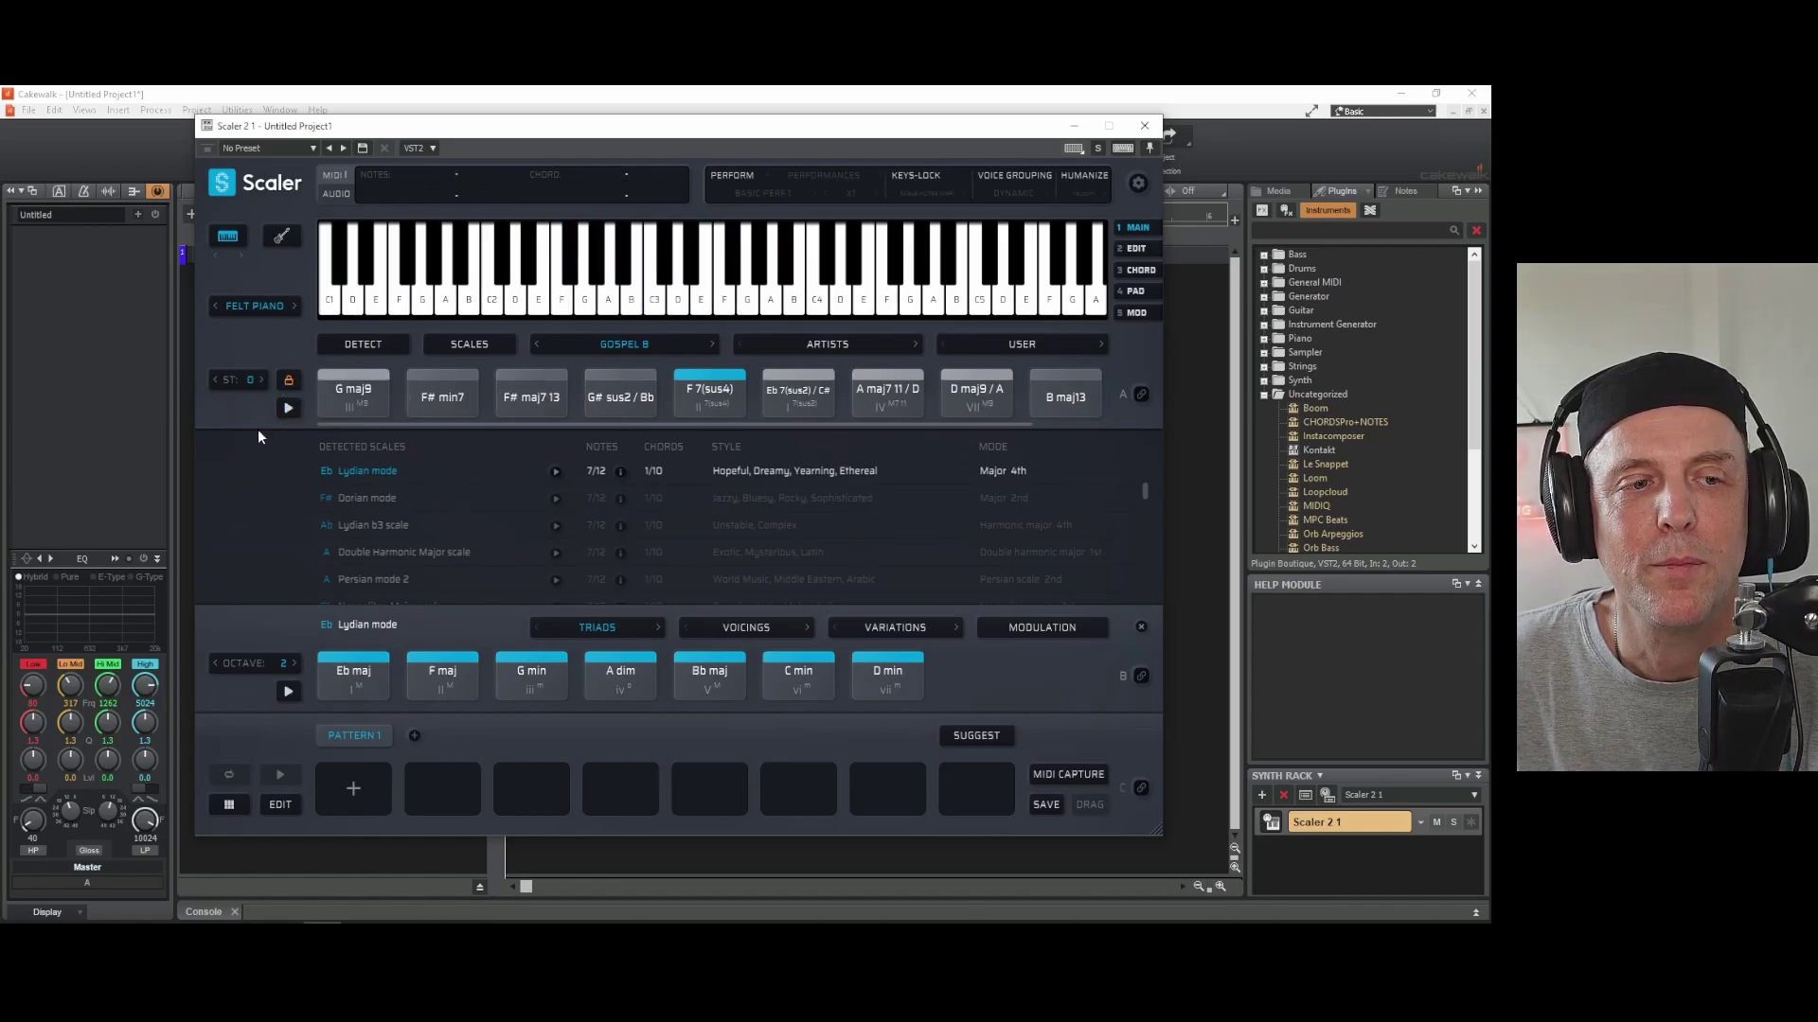
Turn the scale lock off and play through the Gospel 8 progression again
{"action": "left_click", "coordinate": [290, 382]}
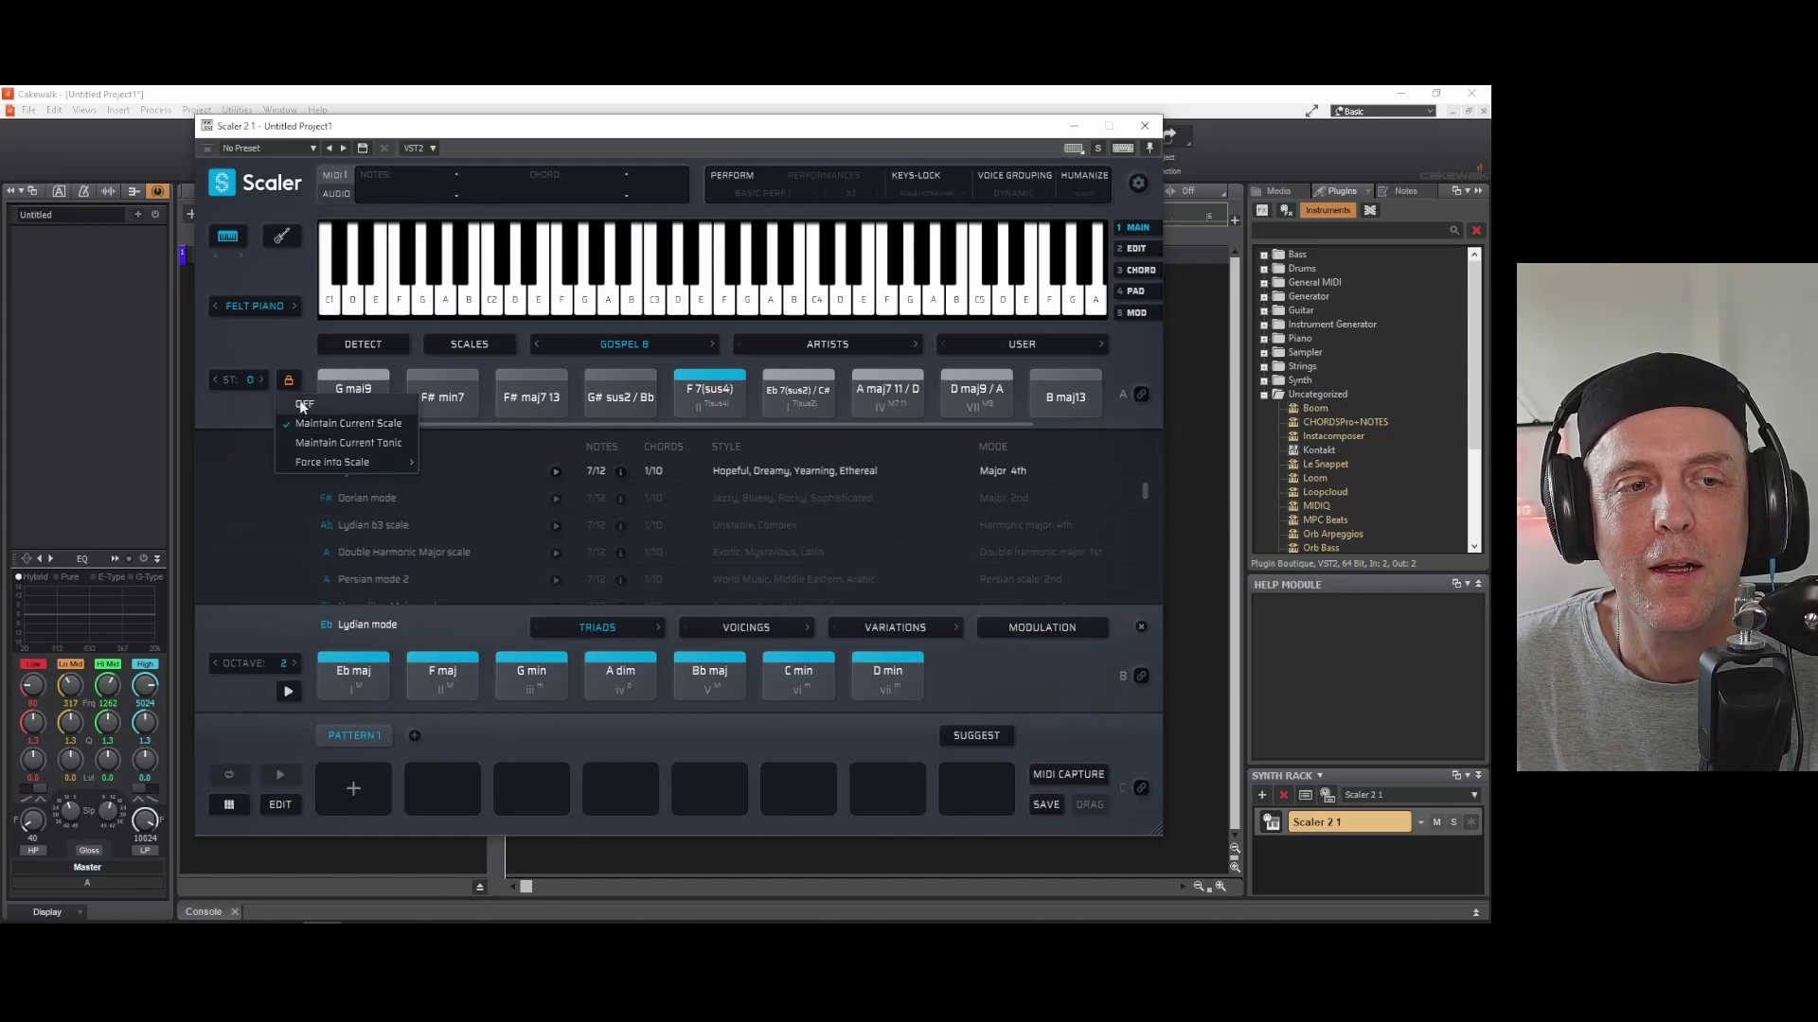
{"action": "left_click", "coordinate": [341, 432]}
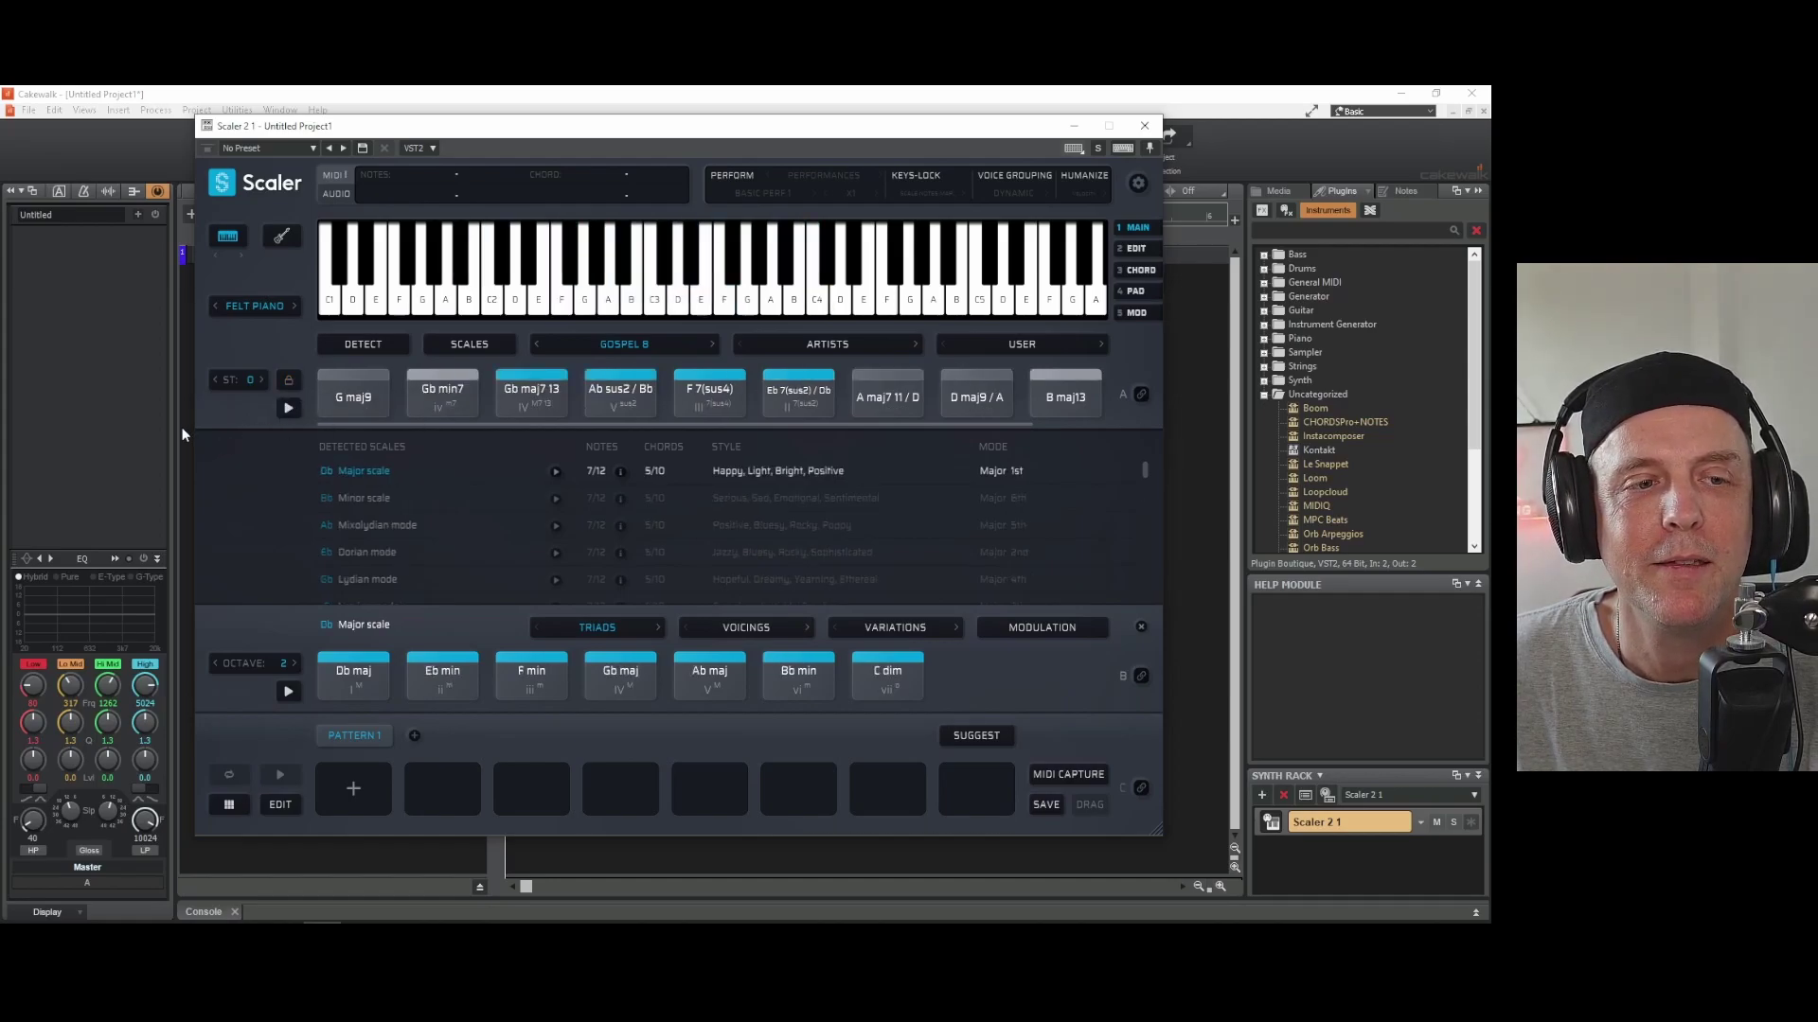
{"action": "left_click", "coordinate": [288, 409]}
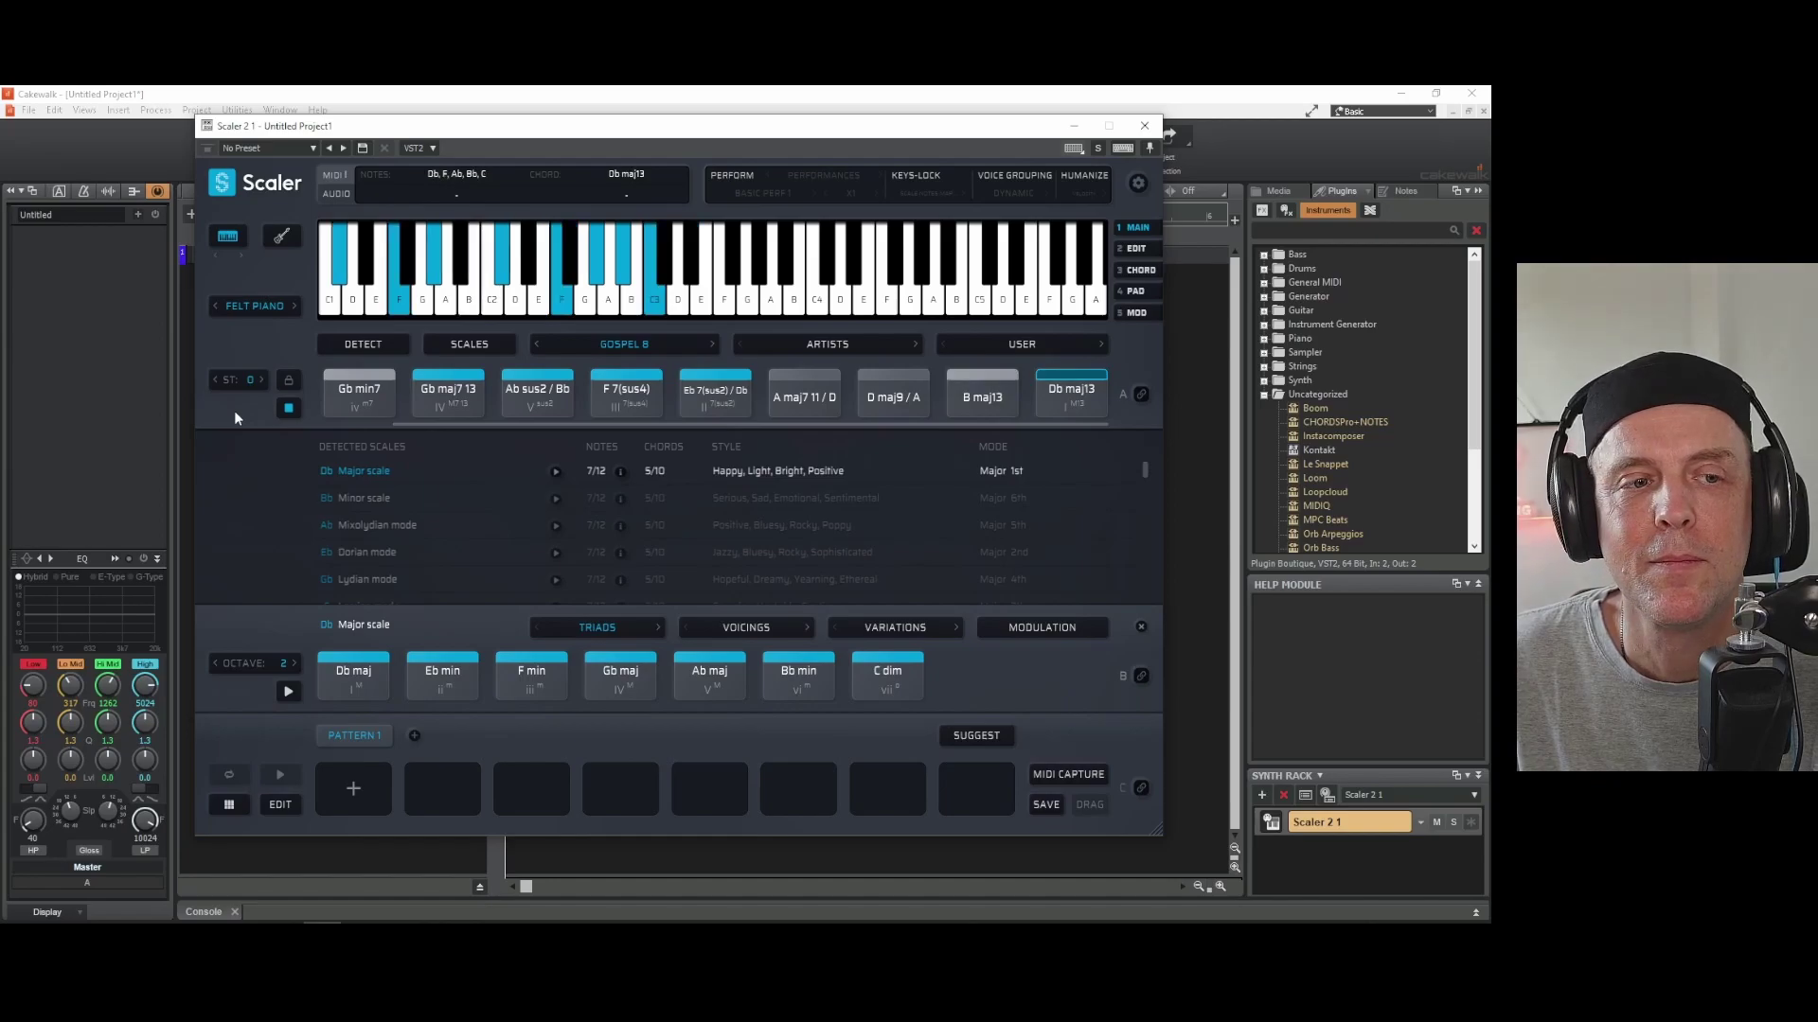
{"action": "left_click", "coordinate": [288, 409]}
Choose B Dorian mode from the detected scales and play the Gospel 8 progression against it
{"action": "scroll", "coordinate": [354, 528], "scroll_direction": "down", "scroll_amount": 5}
{"action": "scroll", "coordinate": [357, 533], "scroll_direction": "down", "scroll_amount": 3}
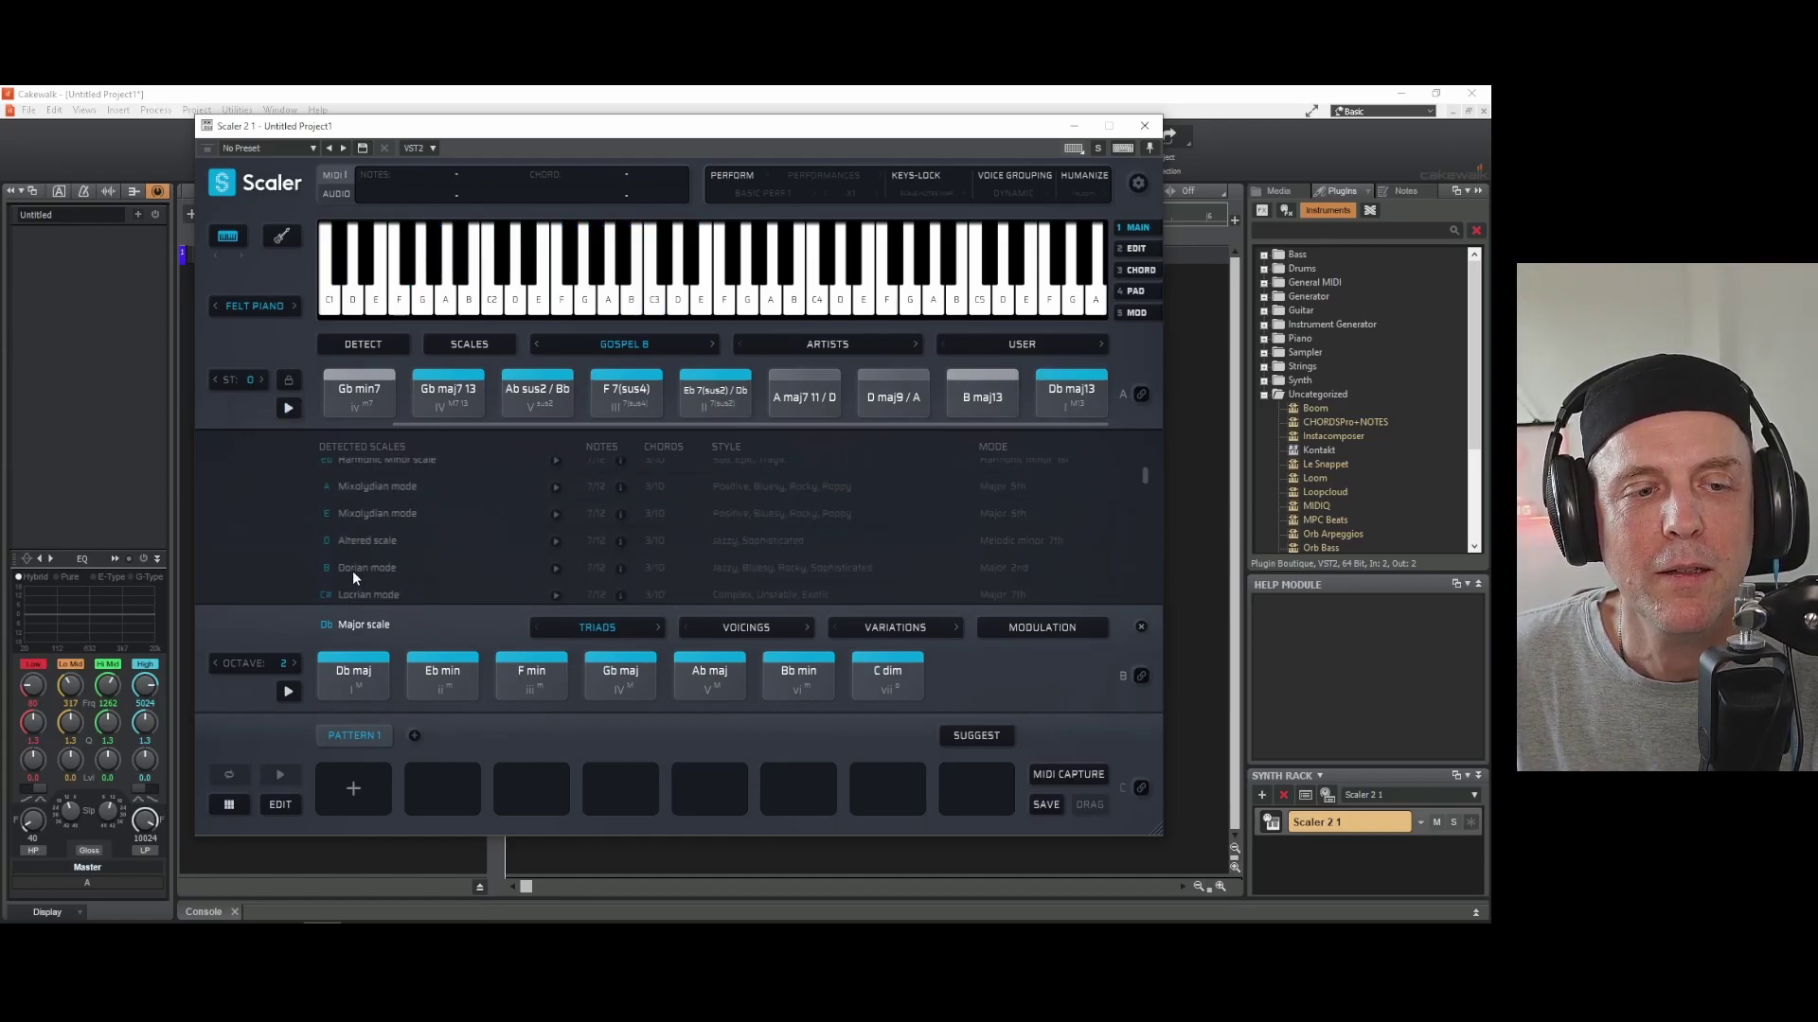
{"action": "left_click", "coordinate": [354, 569]}
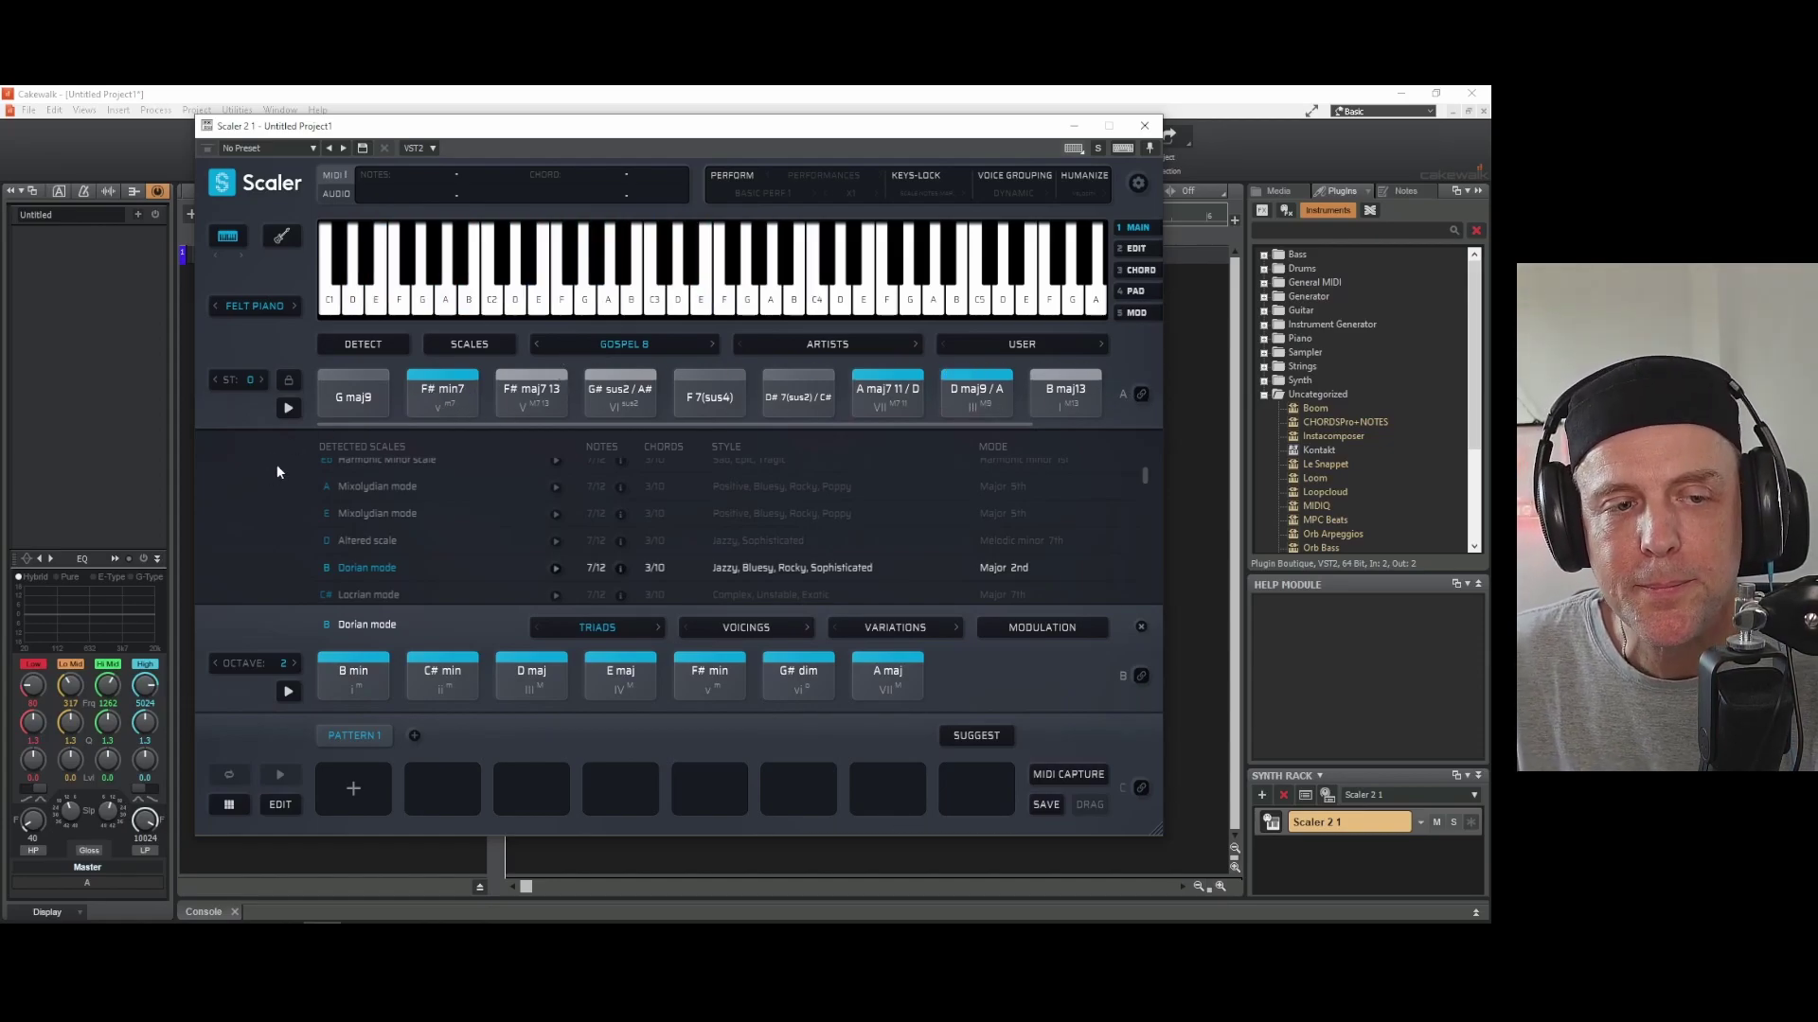
{"action": "left_click", "coordinate": [288, 408]}
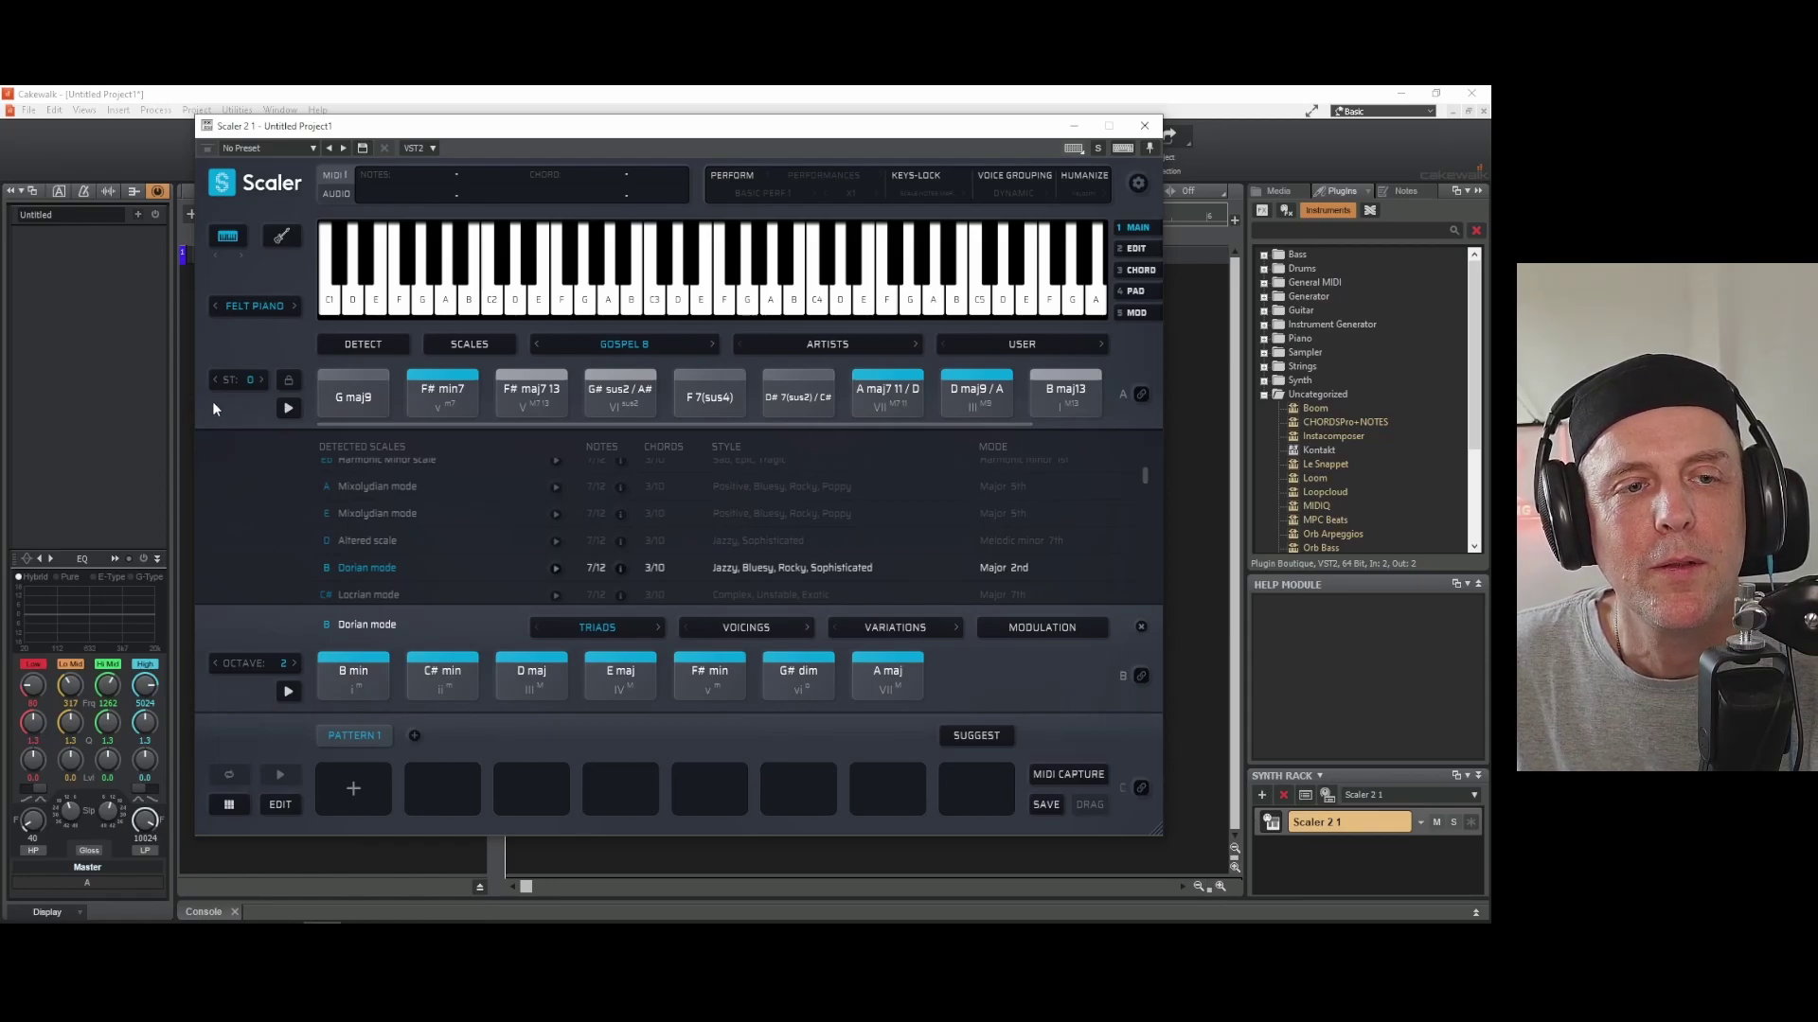
With the scale lock set to Maintain Current Scale, load the Jazz 7 chord set and play through its progression
{"action": "left_click", "coordinate": [289, 380]}
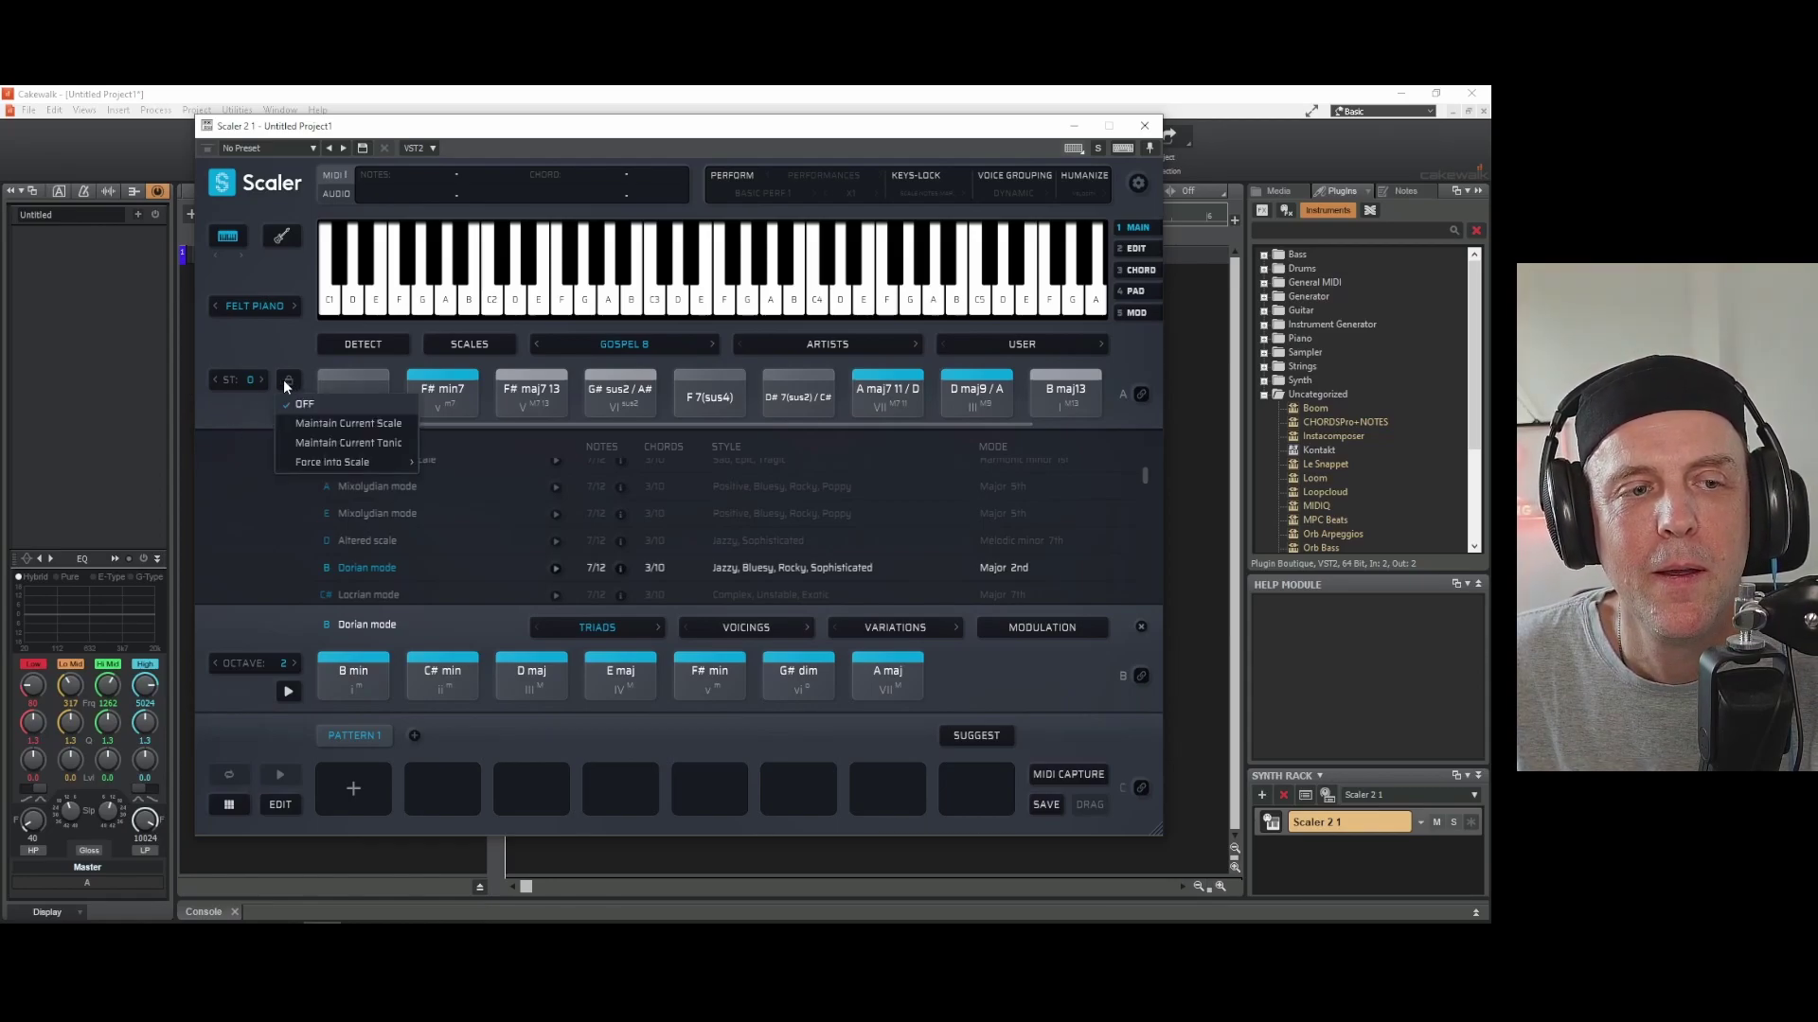
{"action": "left_click", "coordinate": [315, 425]}
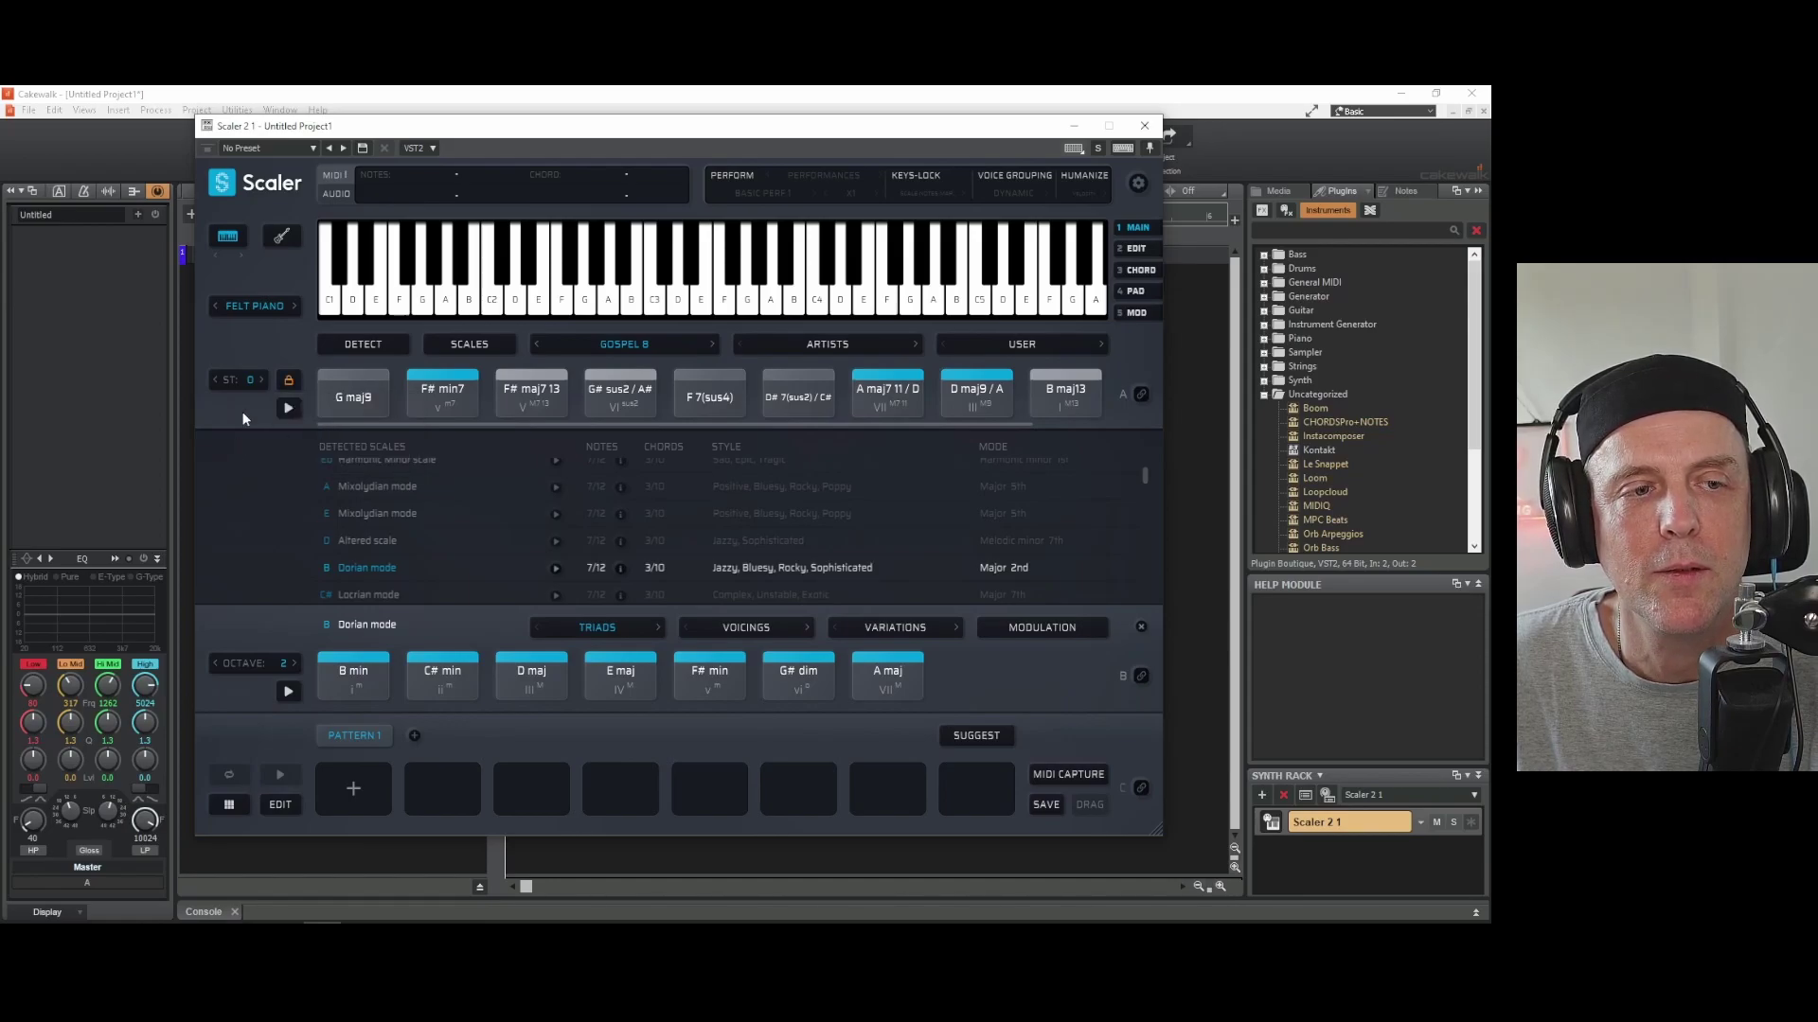
{"action": "left_click", "coordinate": [577, 339]}
{"action": "mouse_move", "coordinate": [577, 348]}
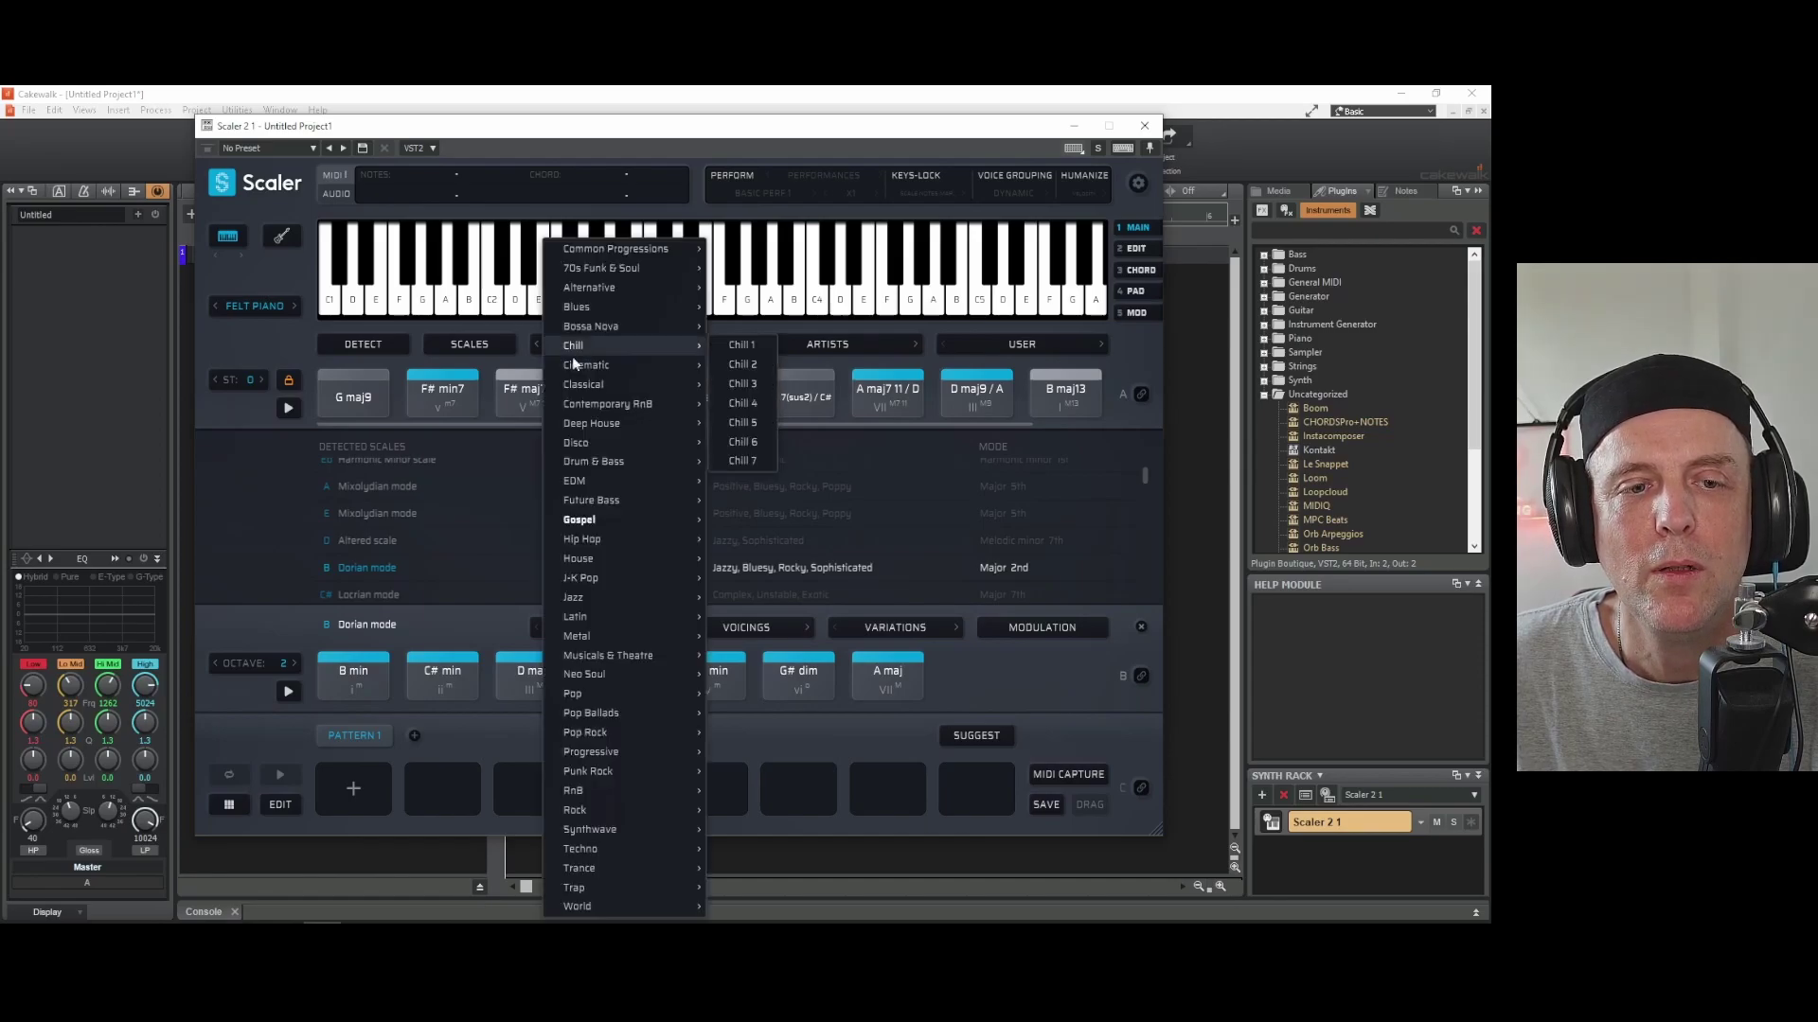
{"action": "mouse_move", "coordinate": [616, 593]}
{"action": "left_click", "coordinate": [745, 558]}
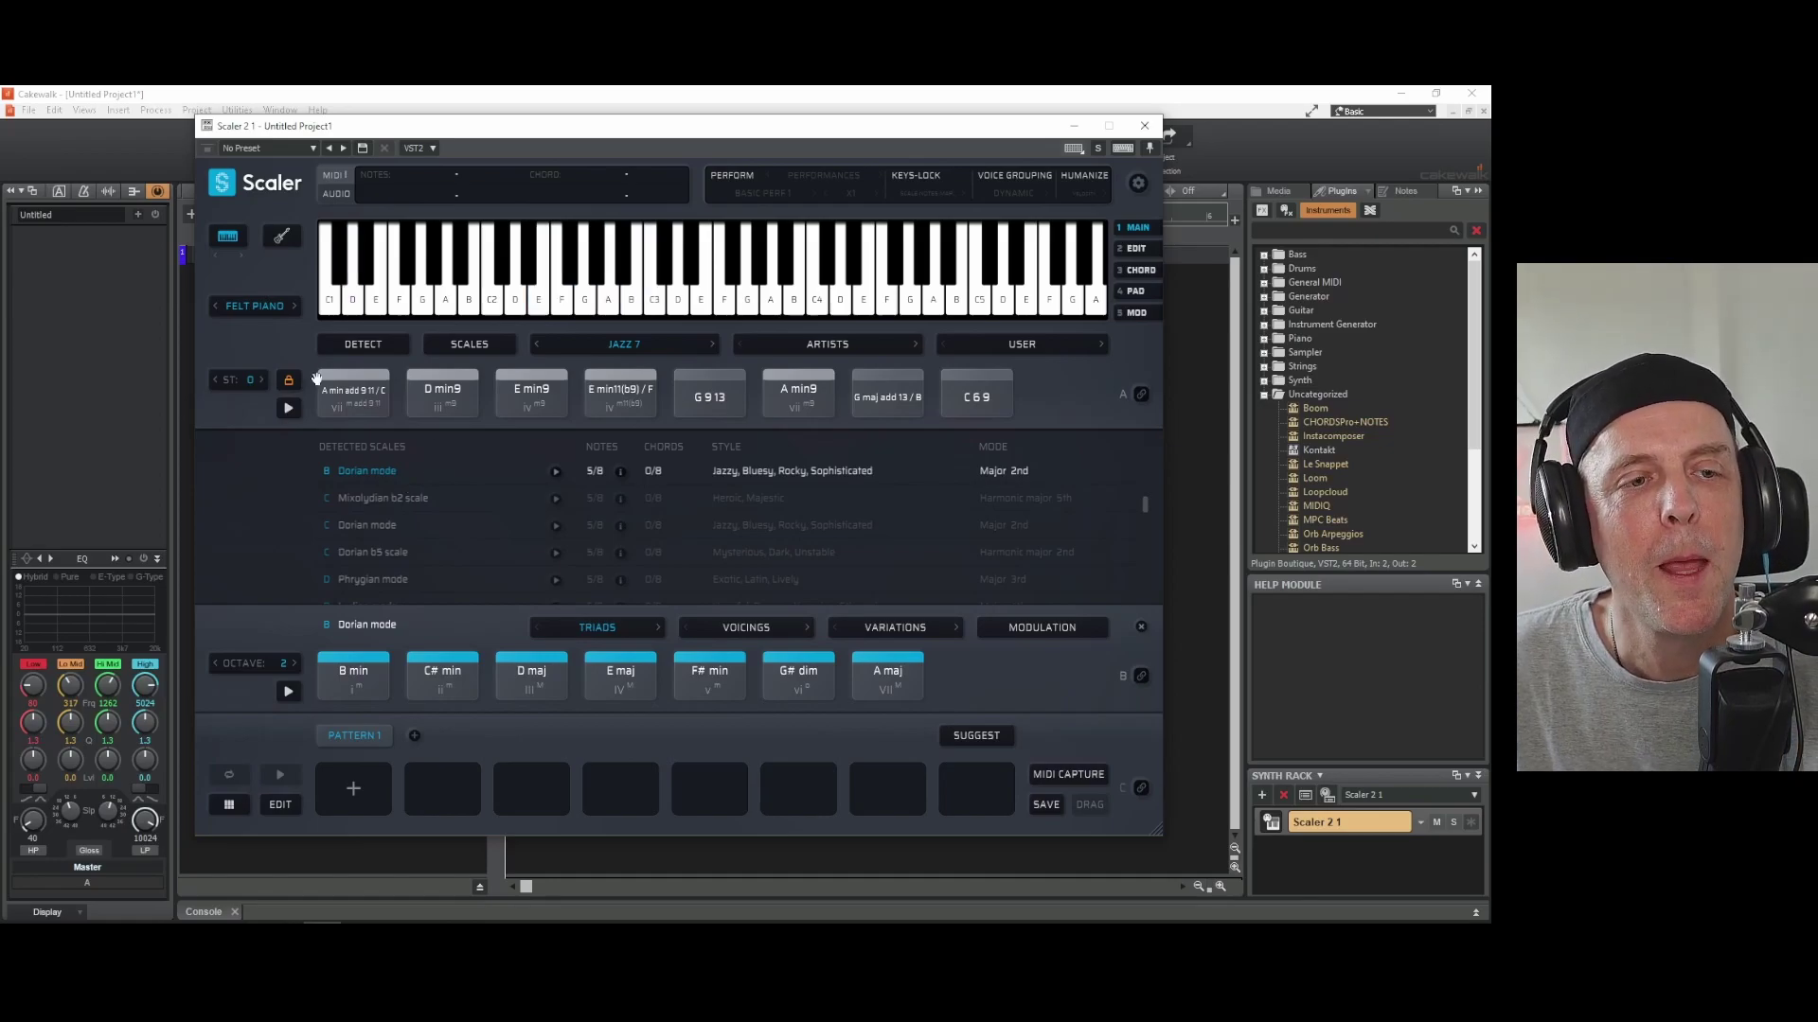
{"action": "left_click", "coordinate": [289, 408]}
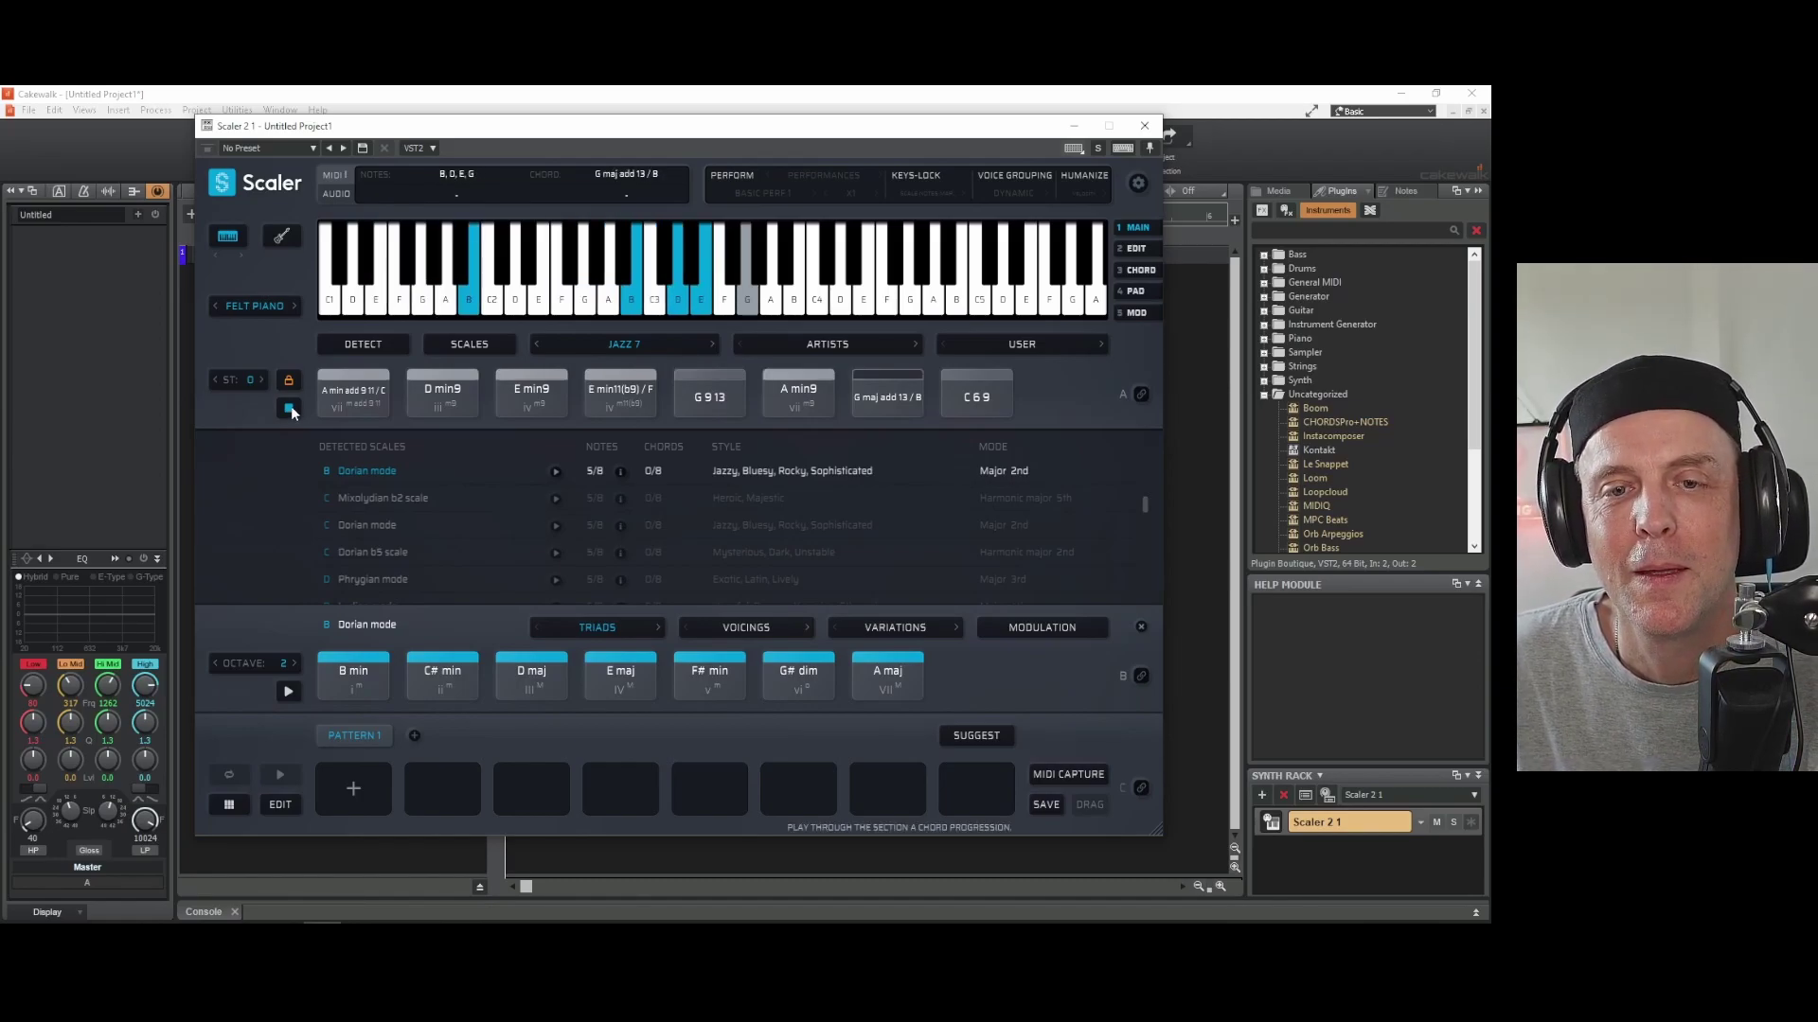
{"action": "left_click", "coordinate": [290, 410]}
Load the Techno 5 chord set while keeping B Dorian mode locked, and play through its progression
{"action": "left_click", "coordinate": [600, 343]}
{"action": "mouse_move", "coordinate": [593, 442]}
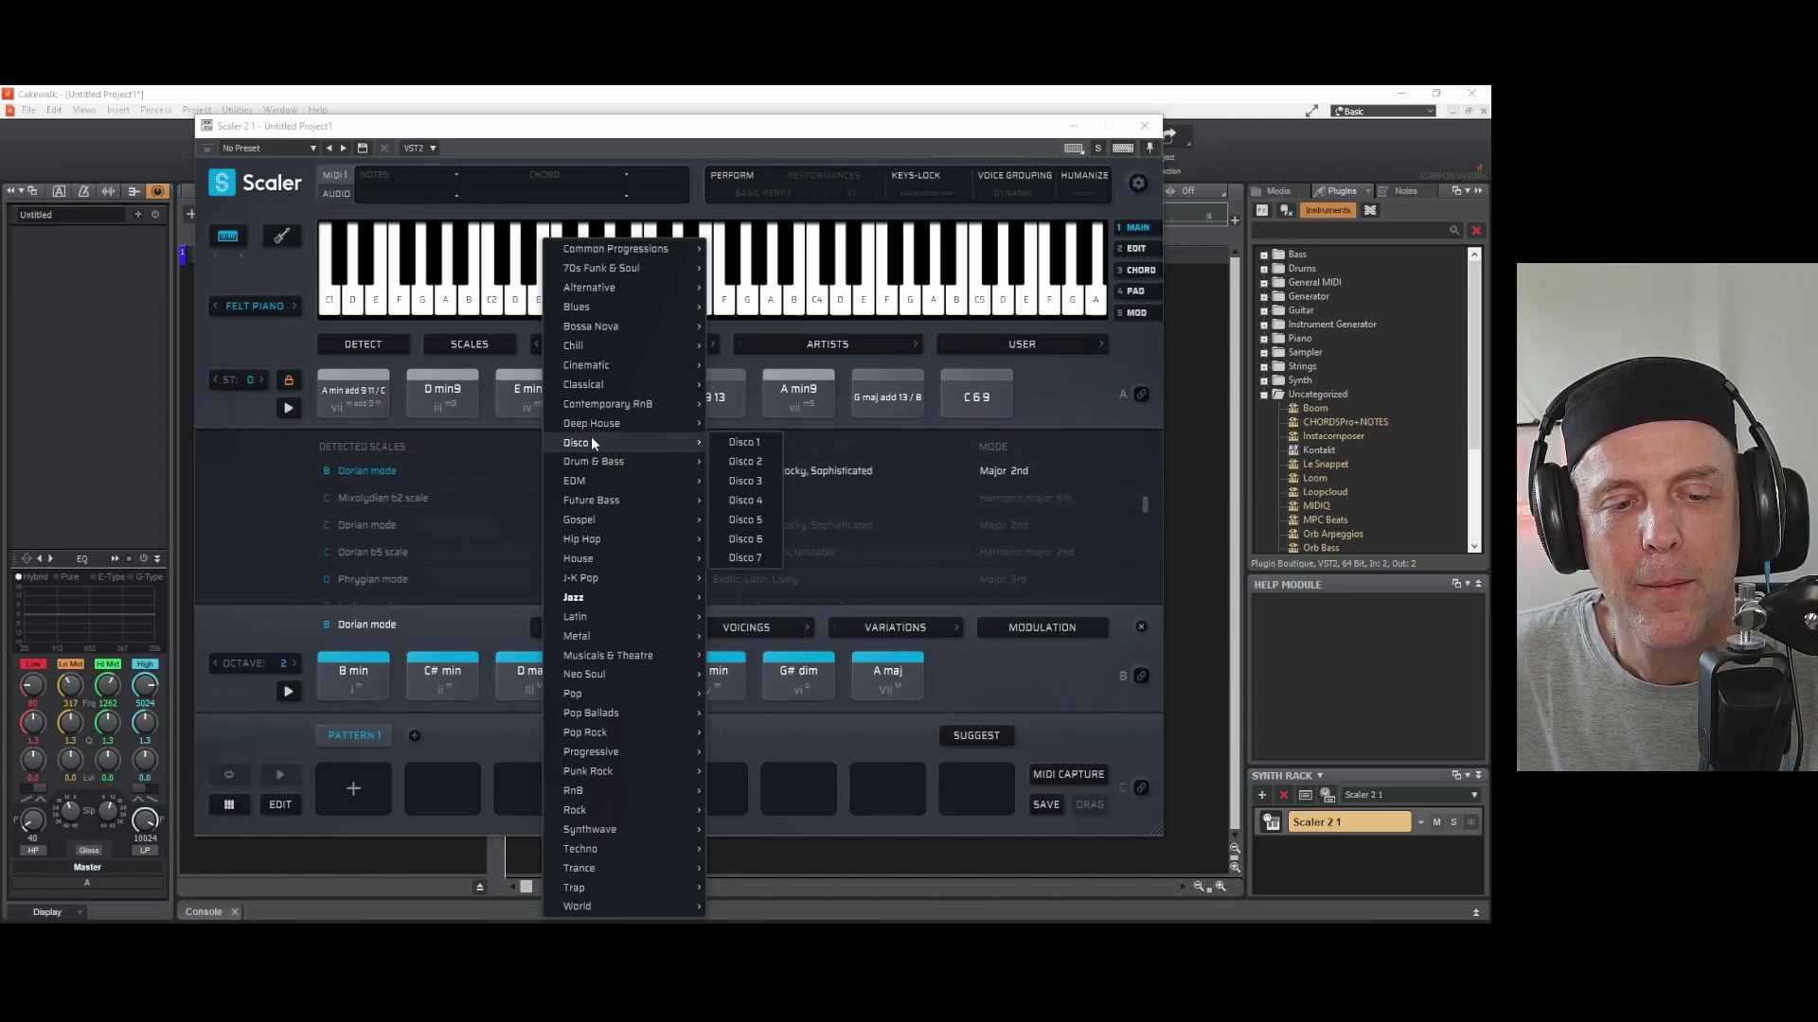
{"action": "mouse_move", "coordinate": [640, 852]}
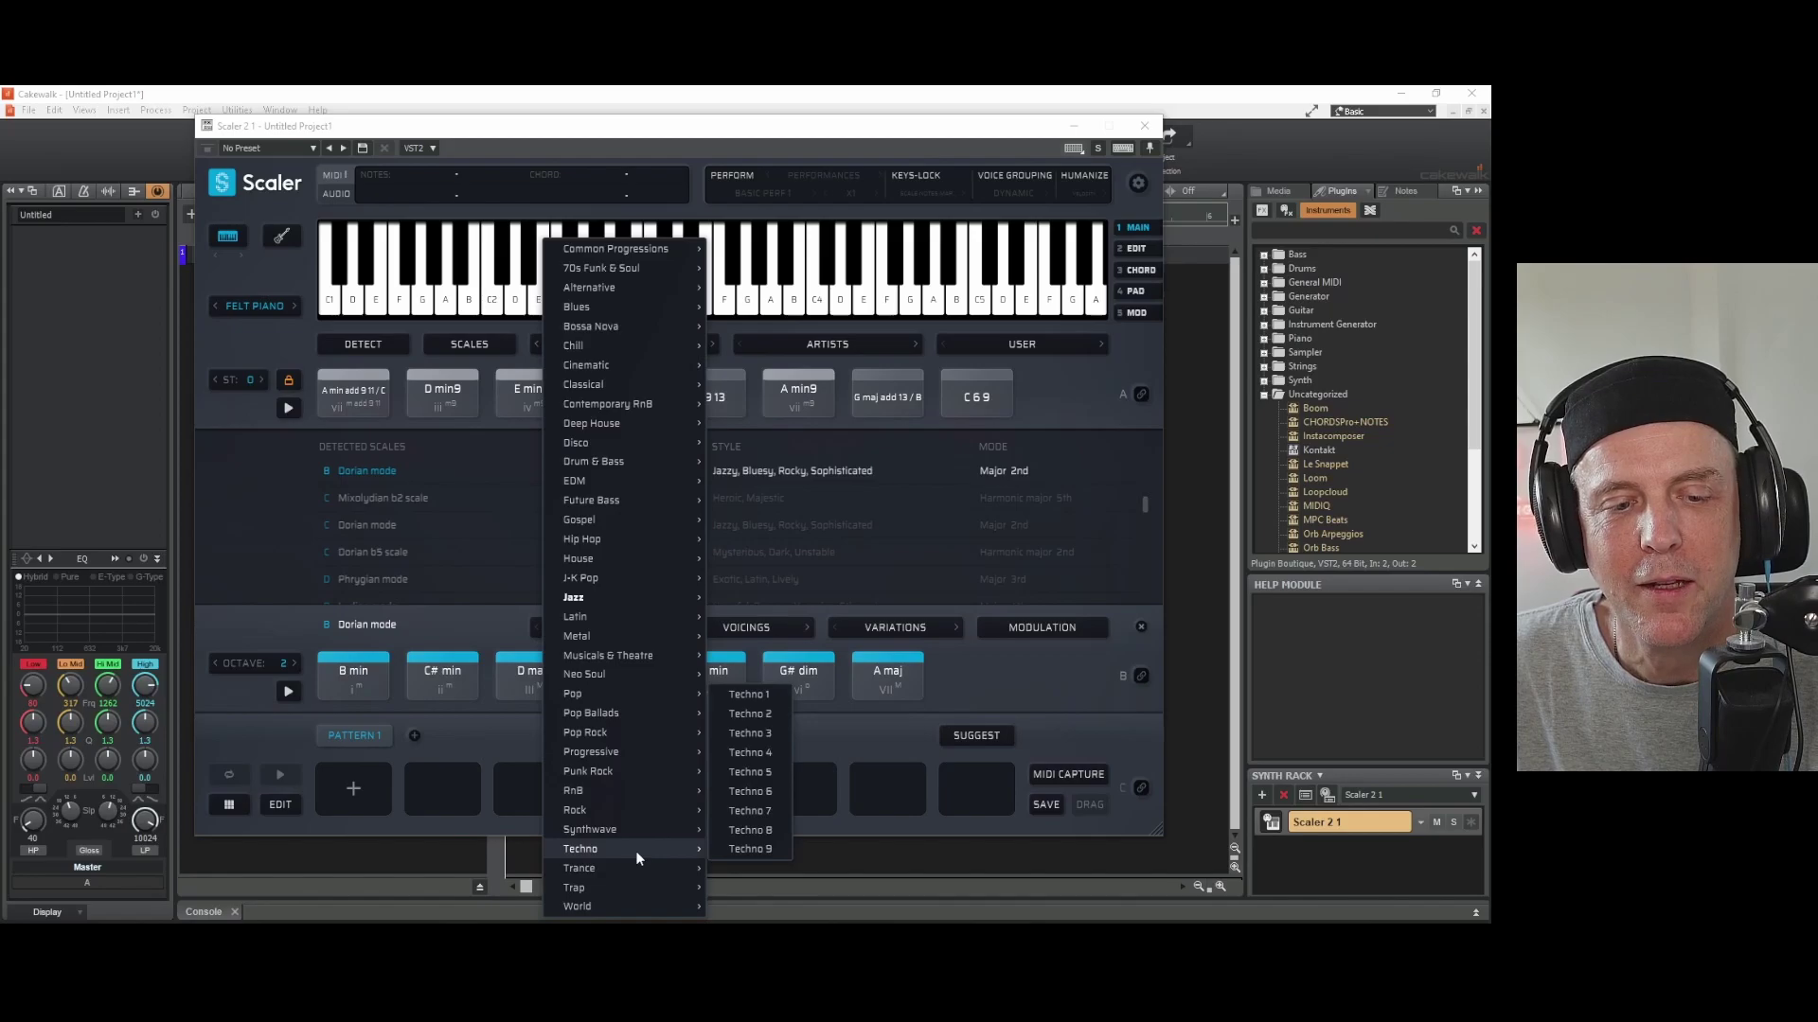
{"action": "left_click", "coordinate": [748, 773]}
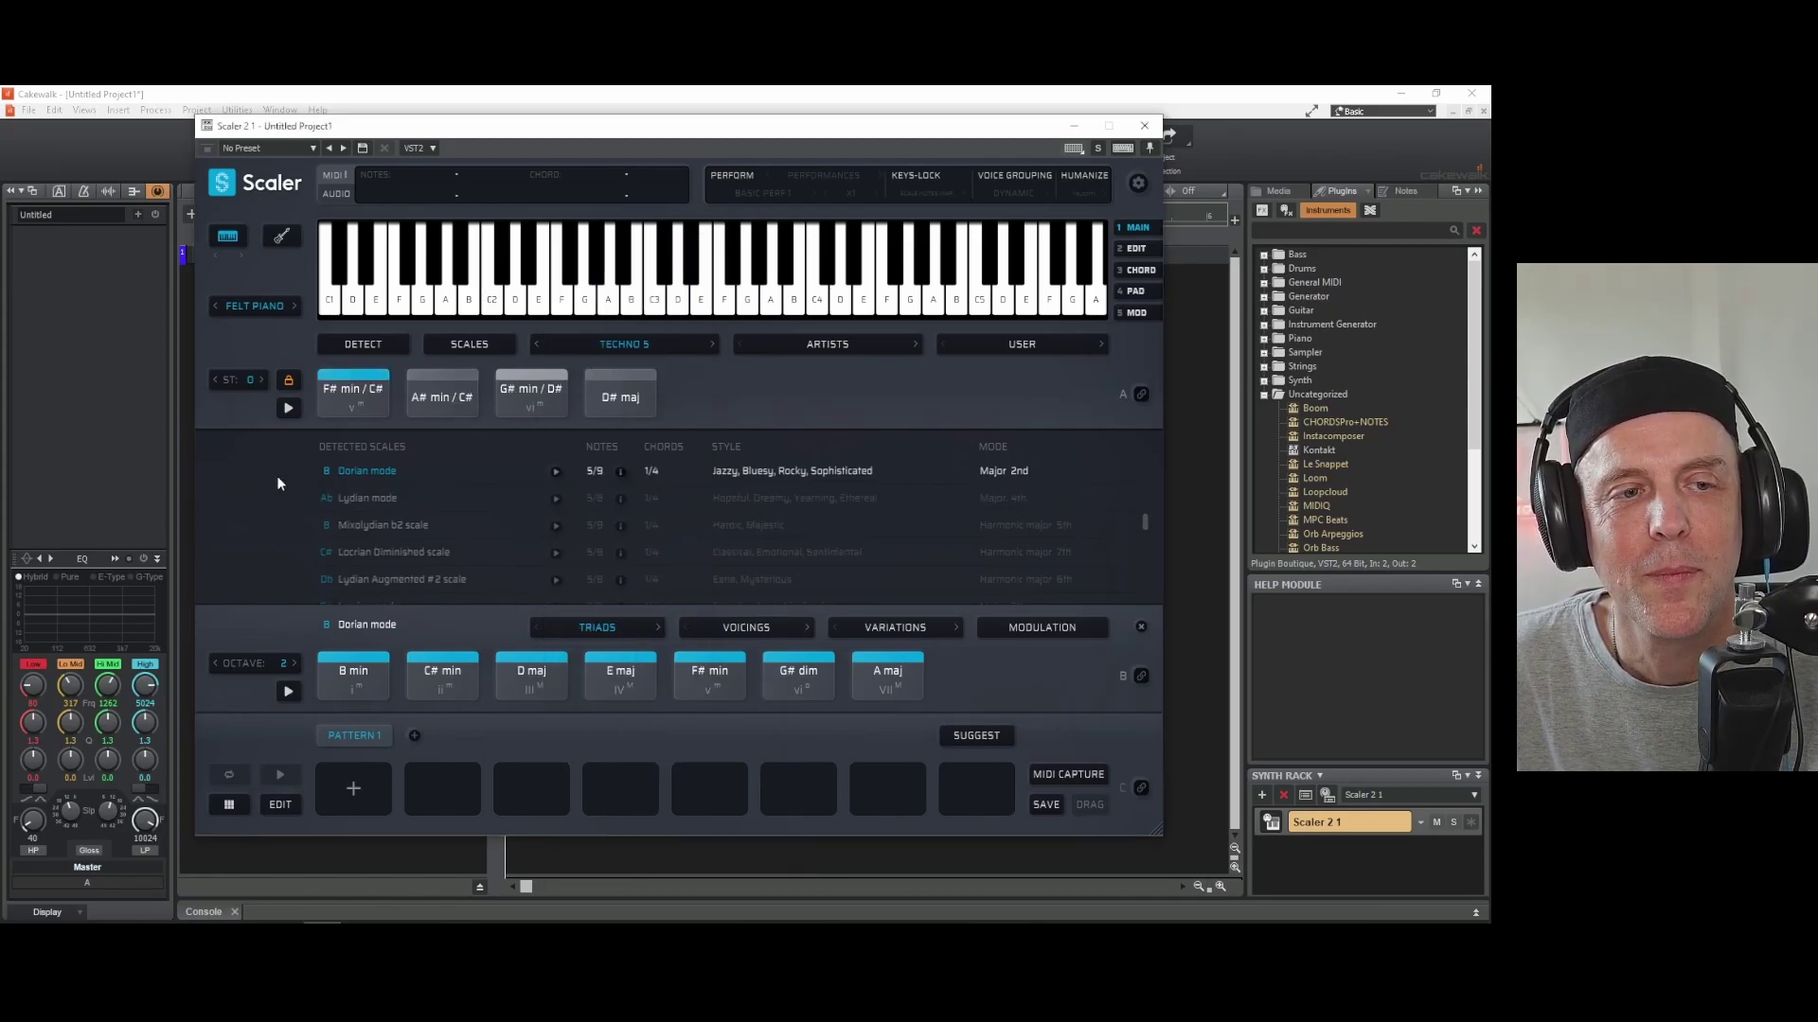
{"action": "left_click", "coordinate": [288, 407]}
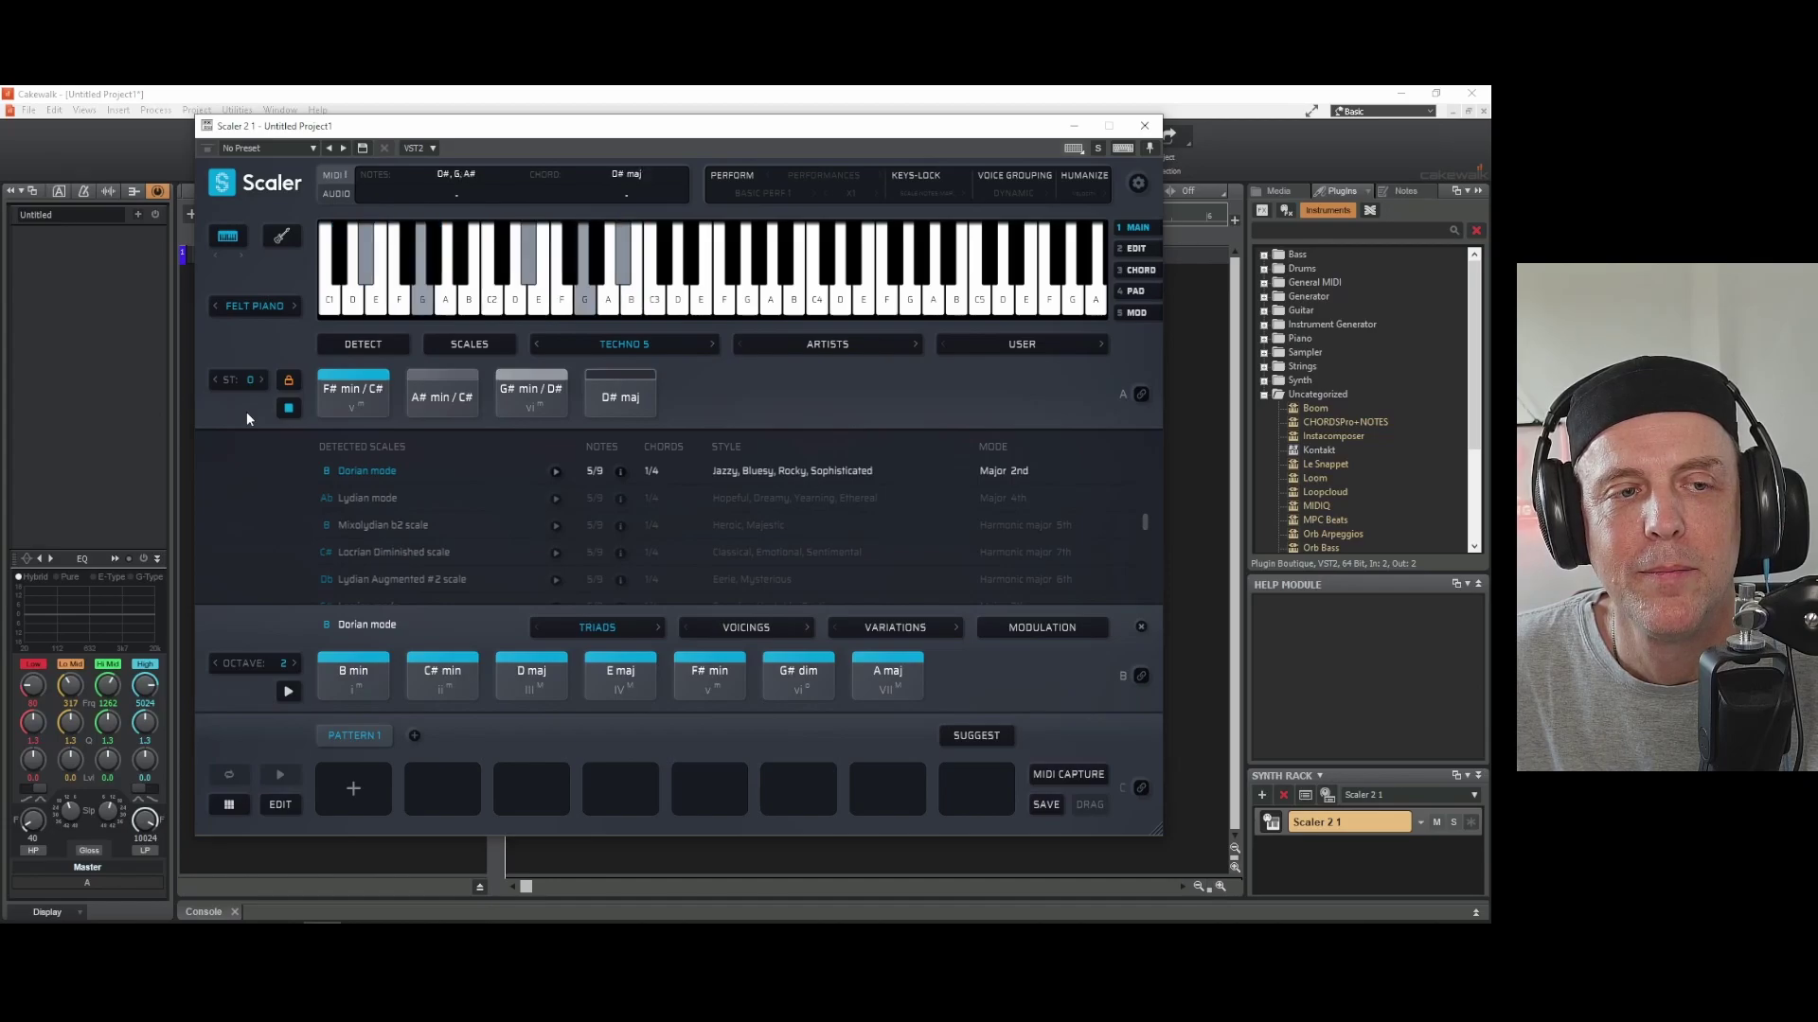
Switch the scale lock off and play through the Techno 5 progression
{"action": "left_click", "coordinate": [288, 383]}
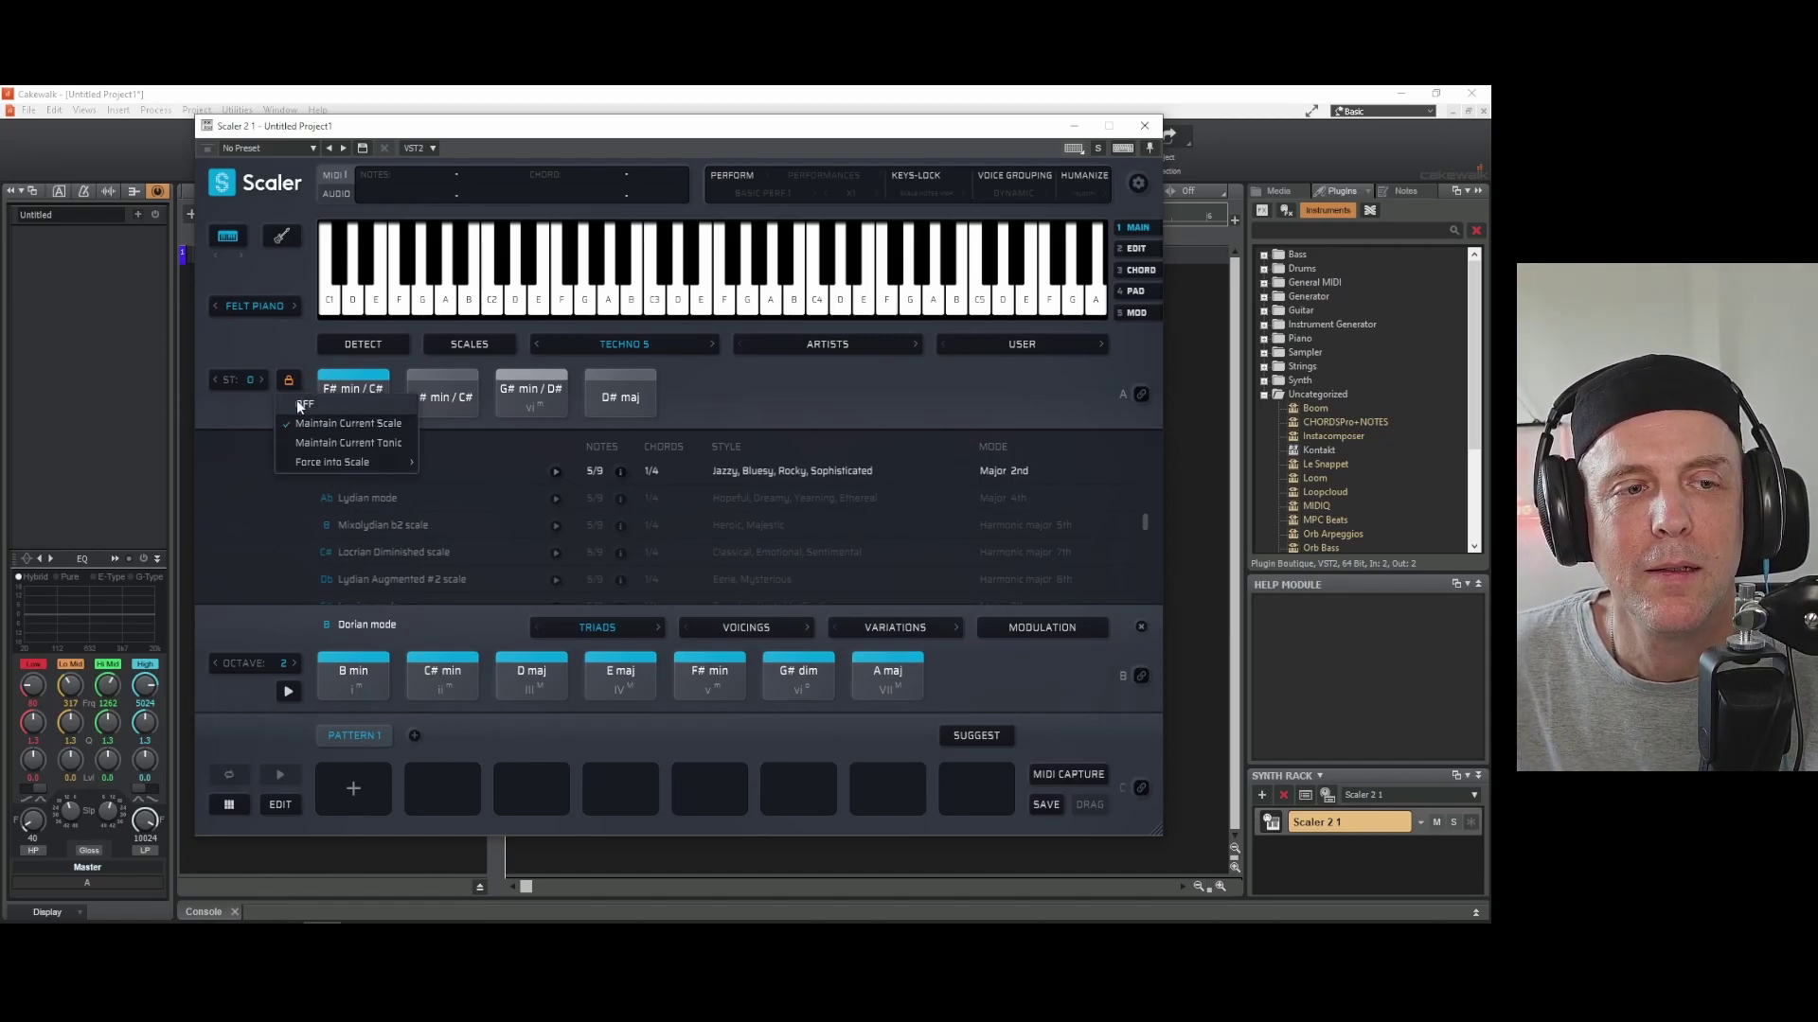
{"action": "left_click", "coordinate": [285, 406]}
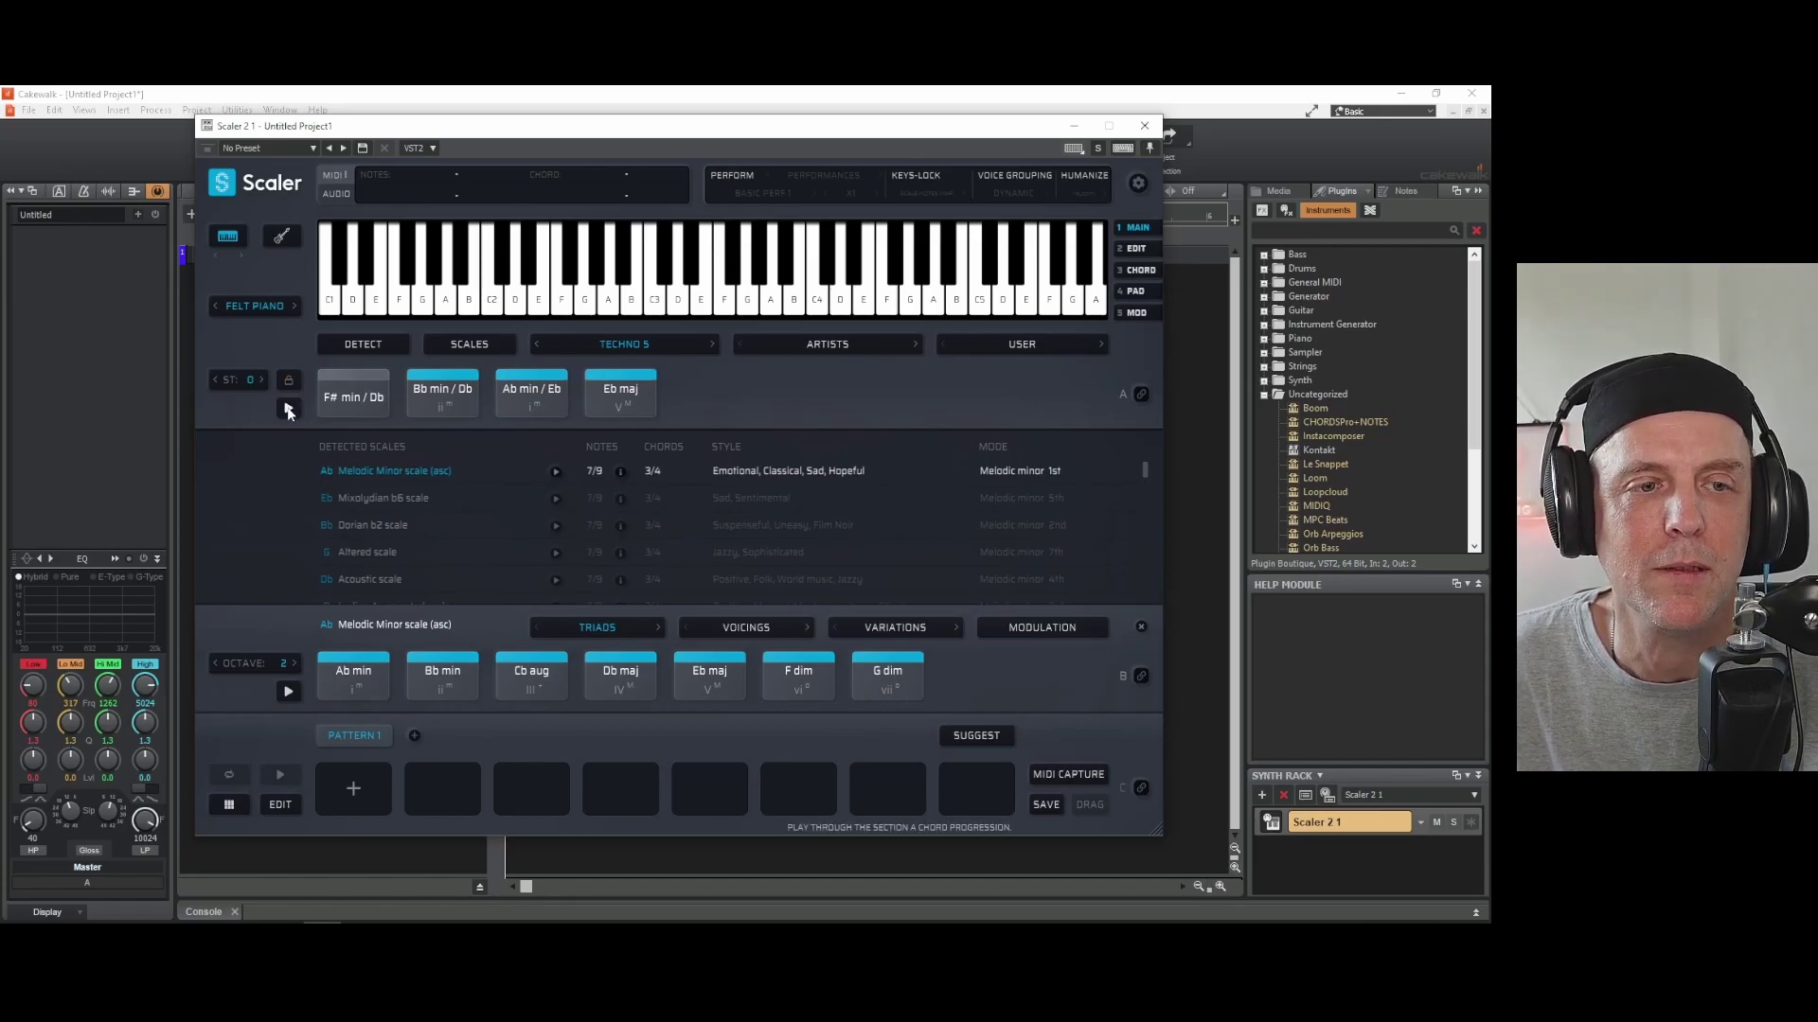
{"action": "left_click", "coordinate": [288, 409]}
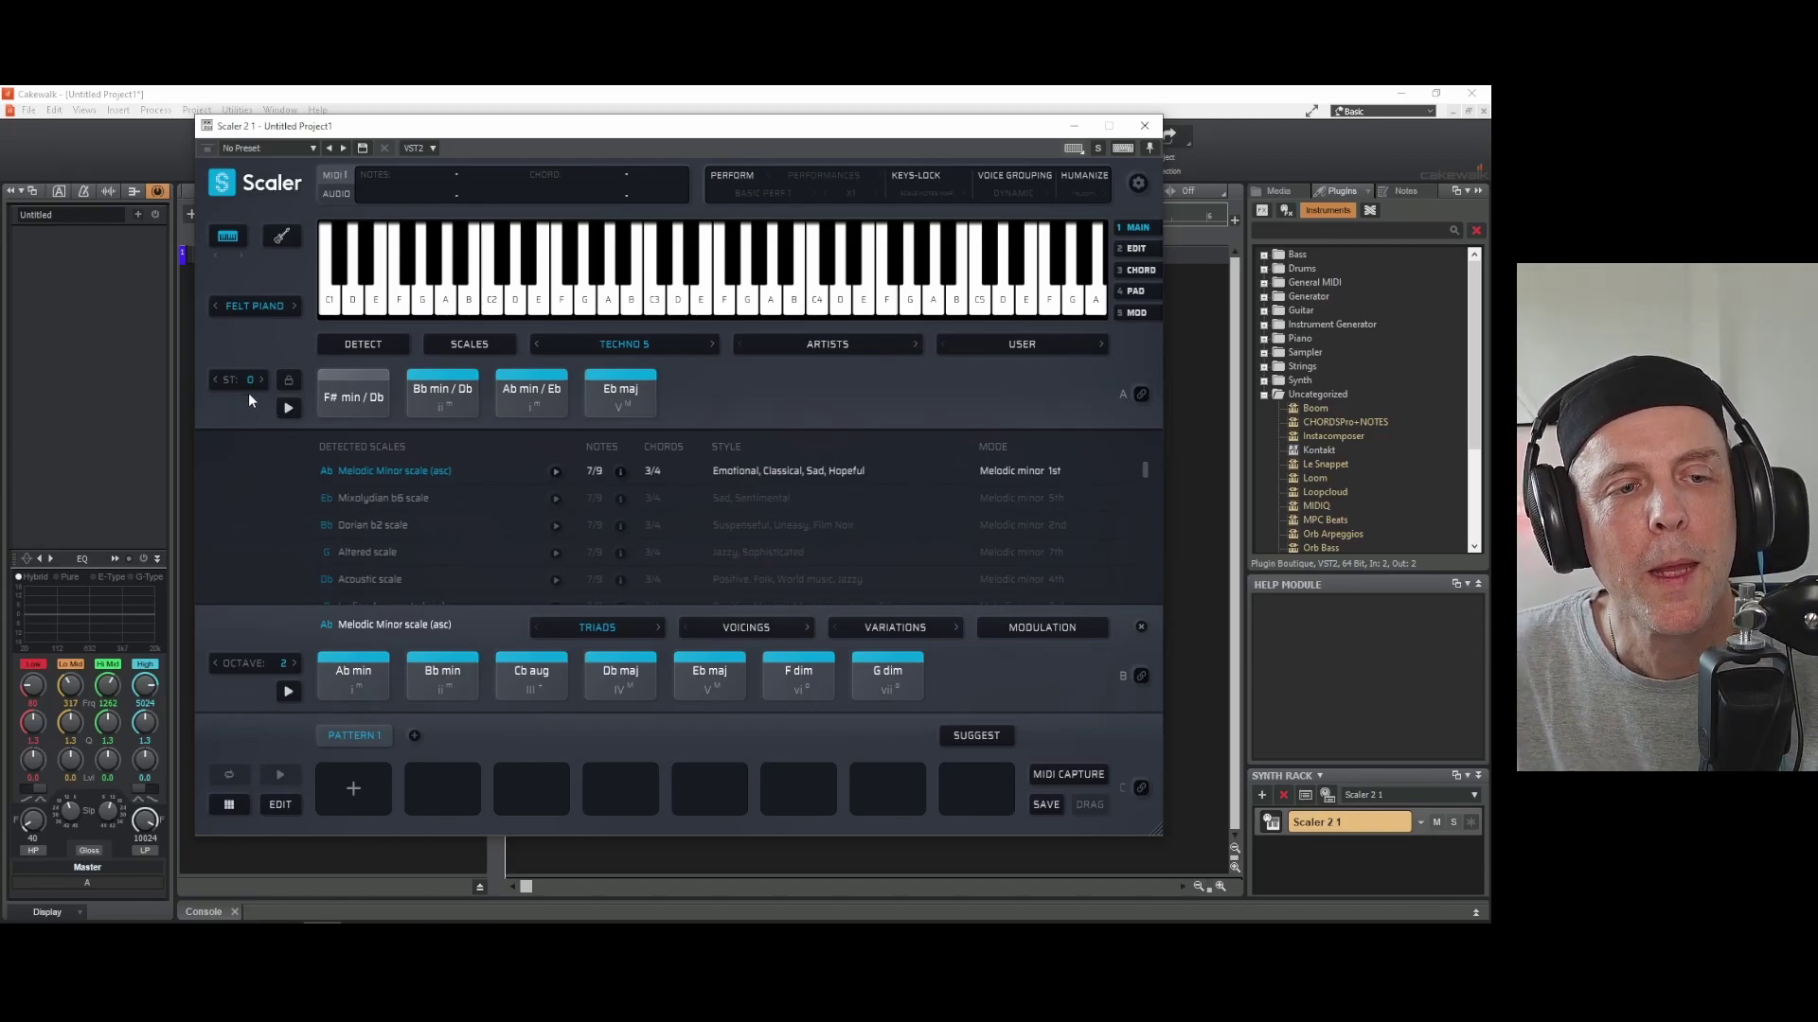
Force the Techno 5 chords into the F# Persian mode 4 scale and play through the resulting progression
{"action": "left_click", "coordinate": [290, 379]}
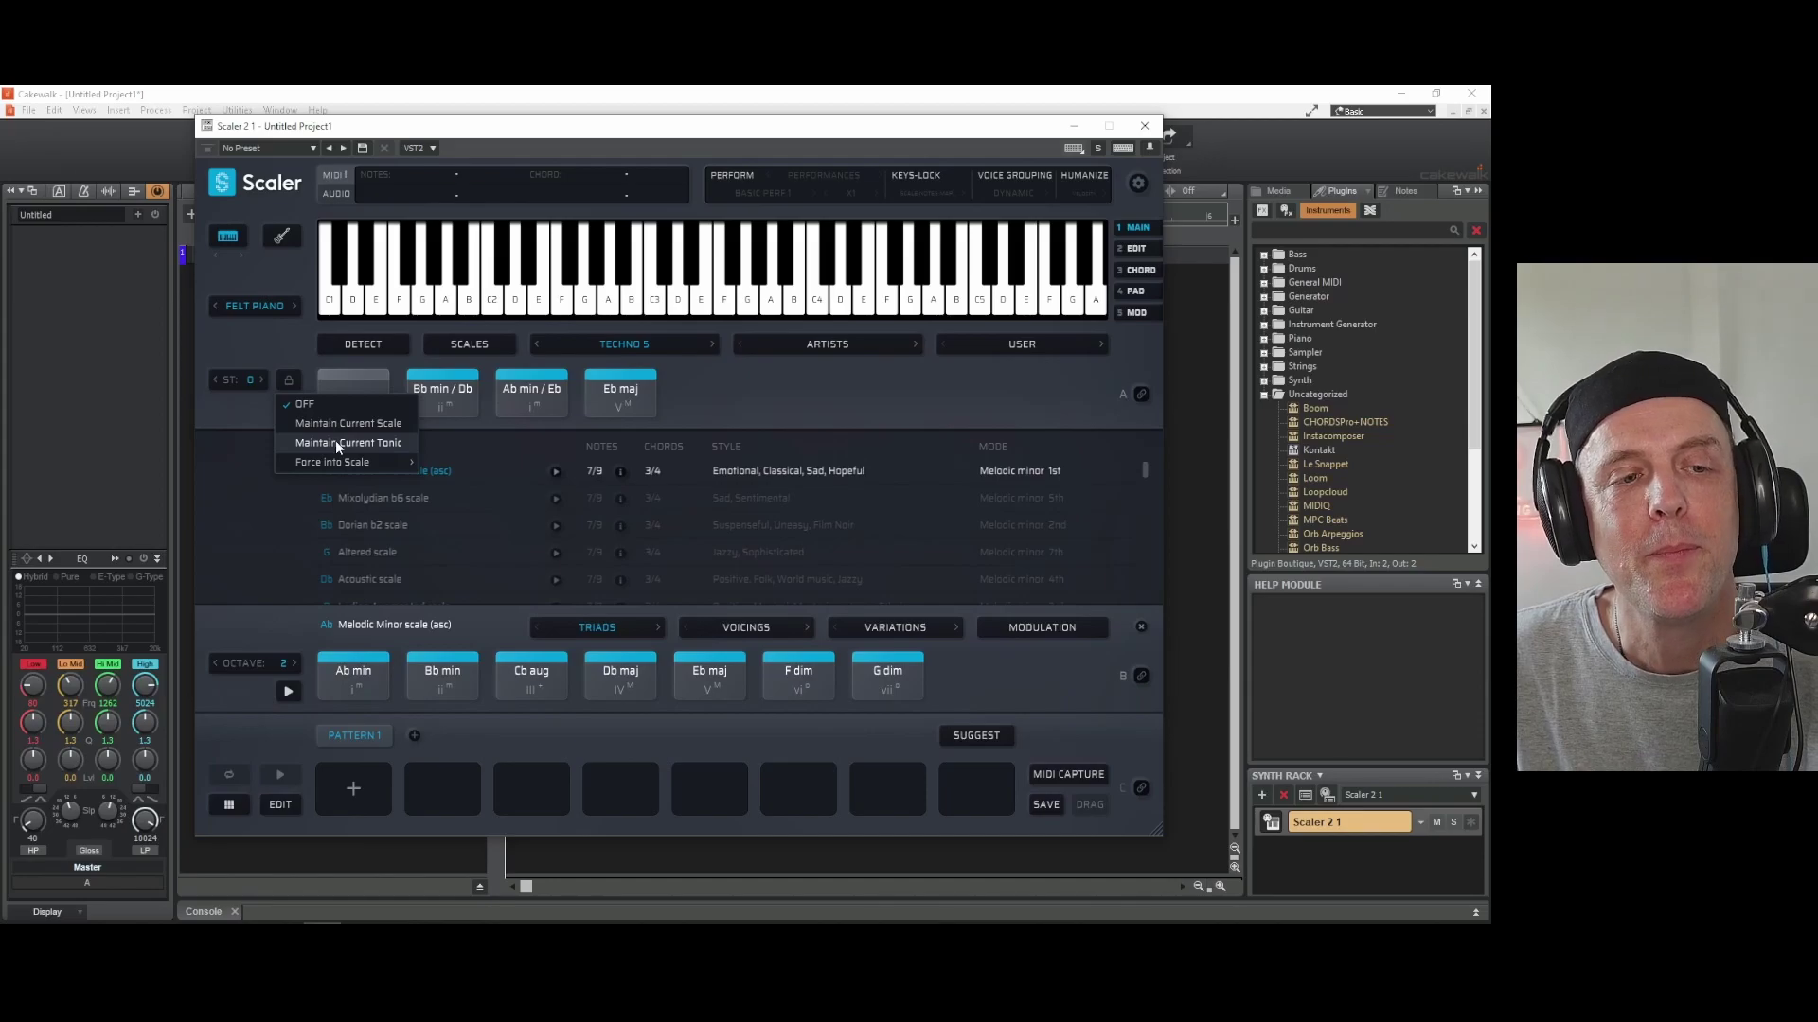
{"action": "mouse_move", "coordinate": [310, 463]}
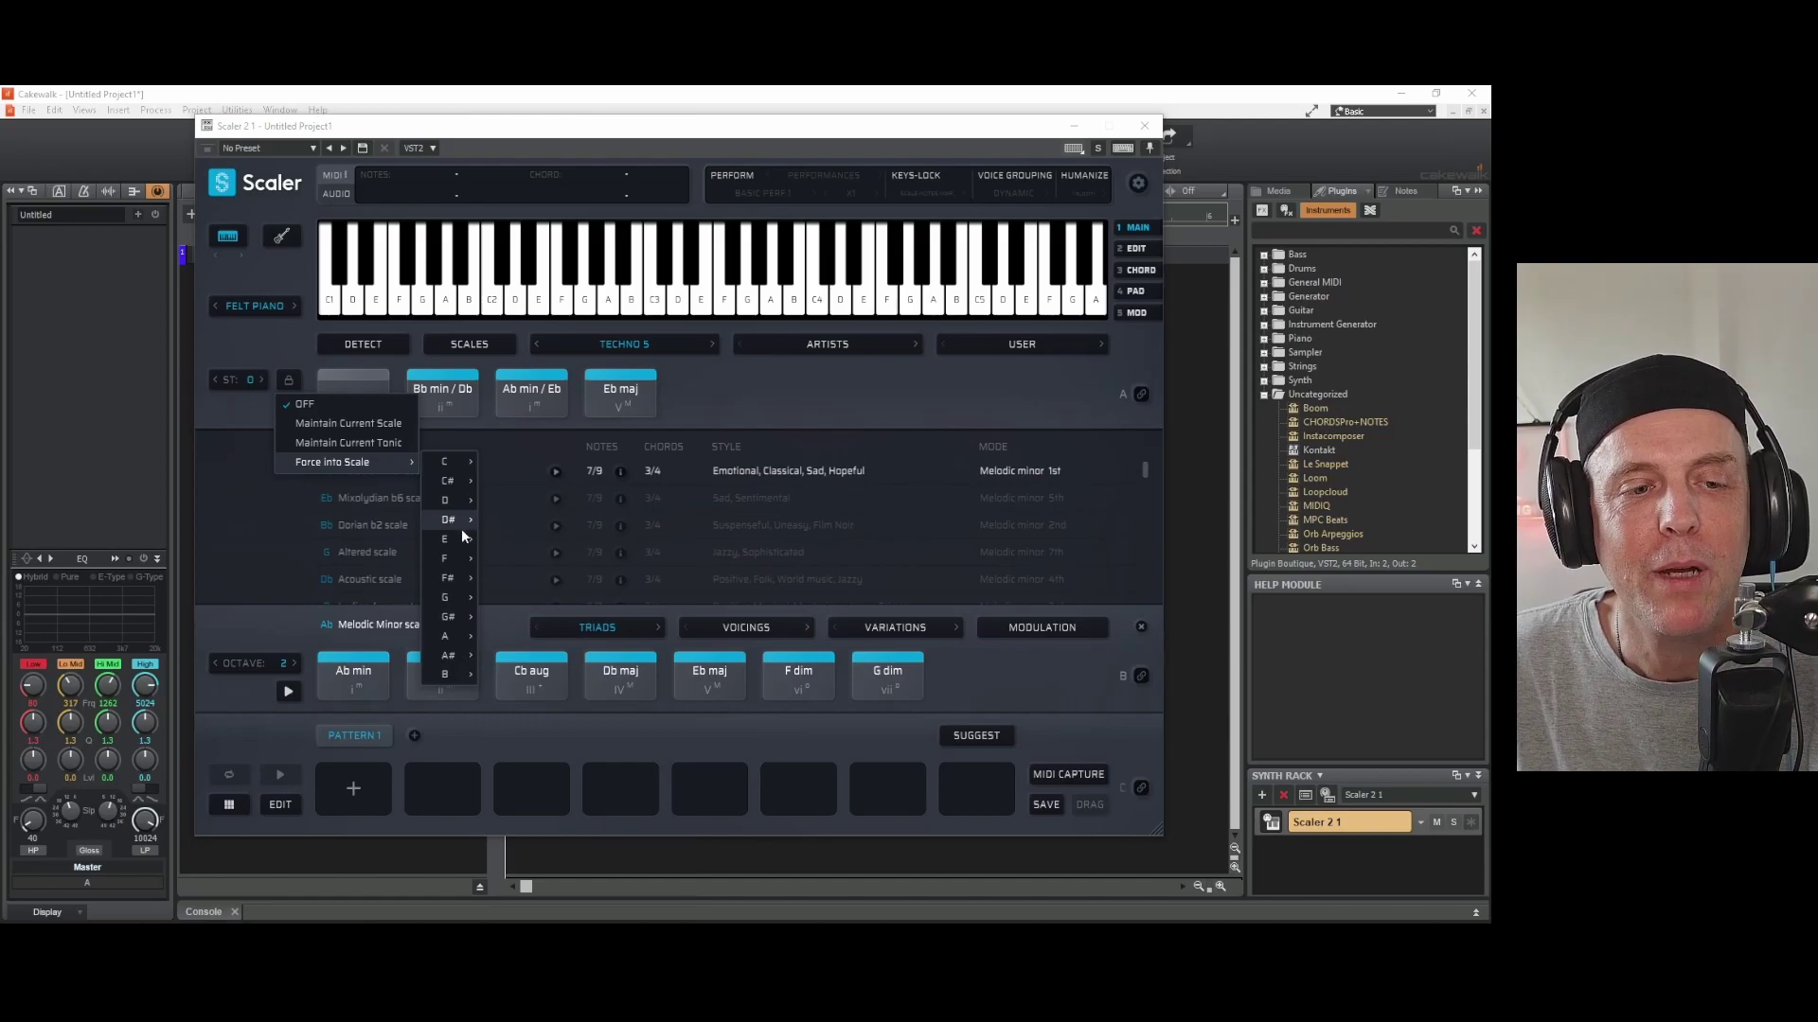
{"action": "mouse_move", "coordinate": [451, 580]}
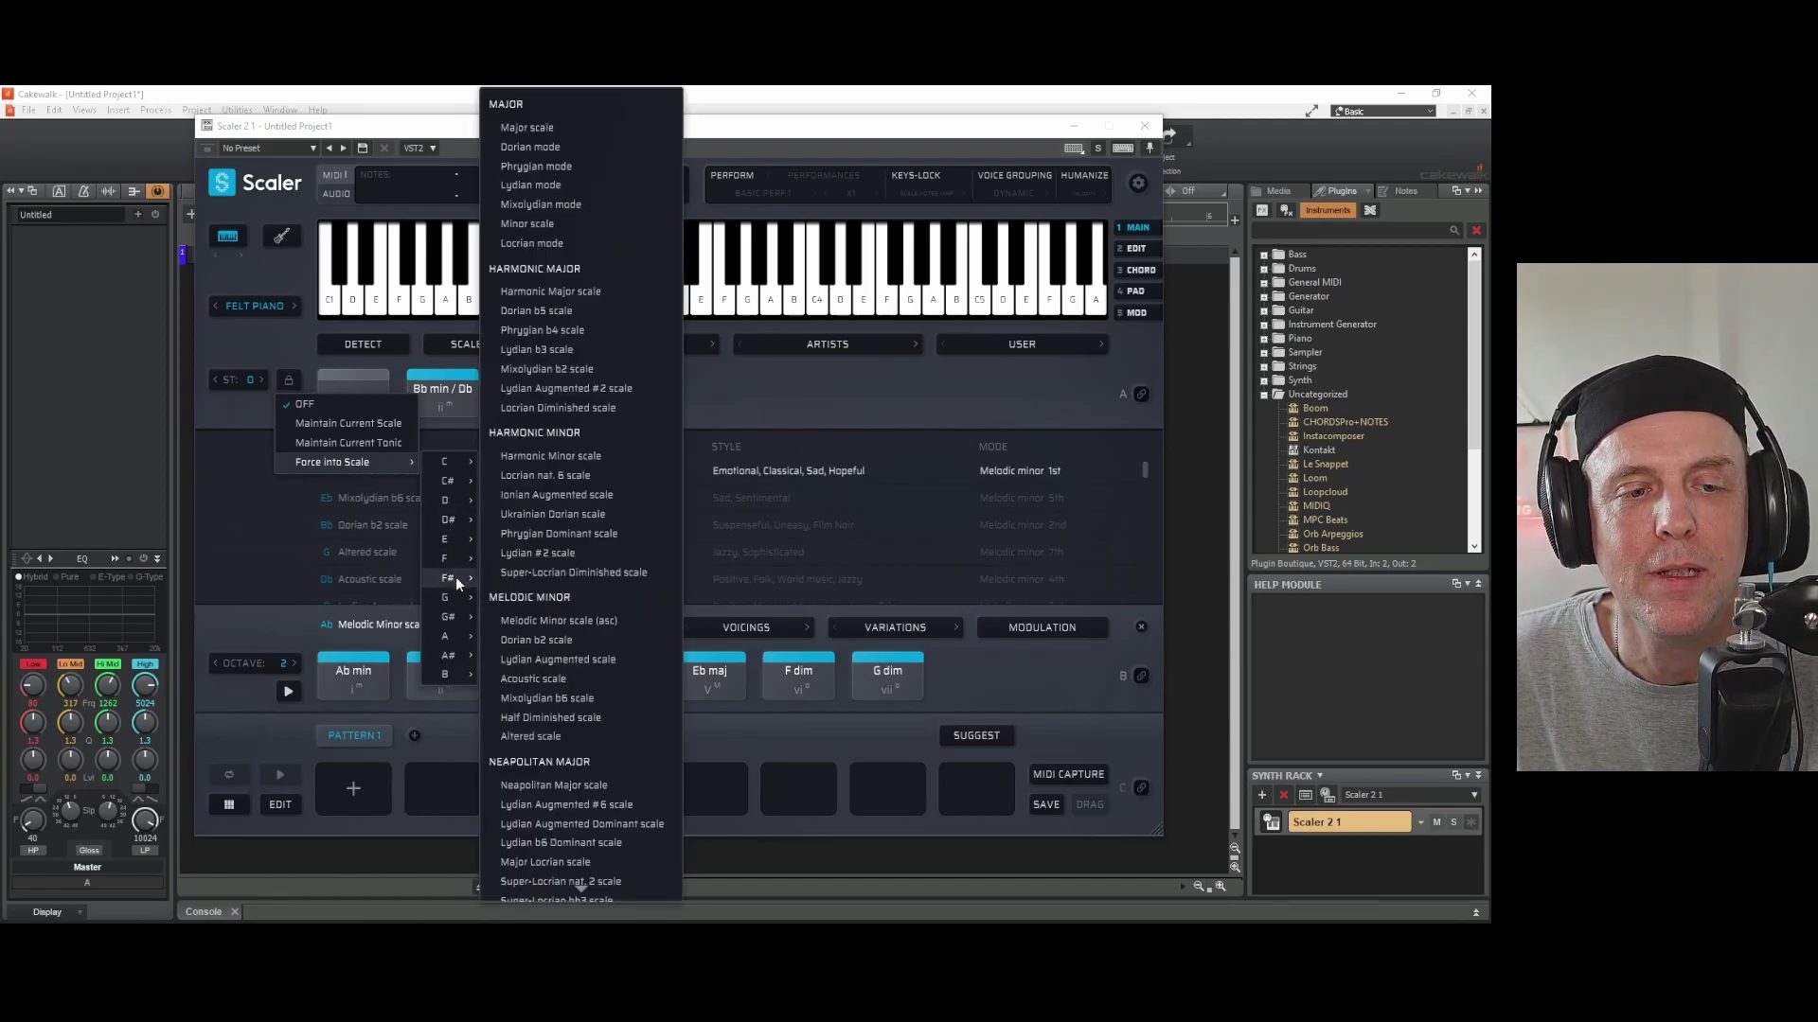
{"action": "scroll", "coordinate": [547, 740], "scroll_direction": "down", "scroll_amount": 5}
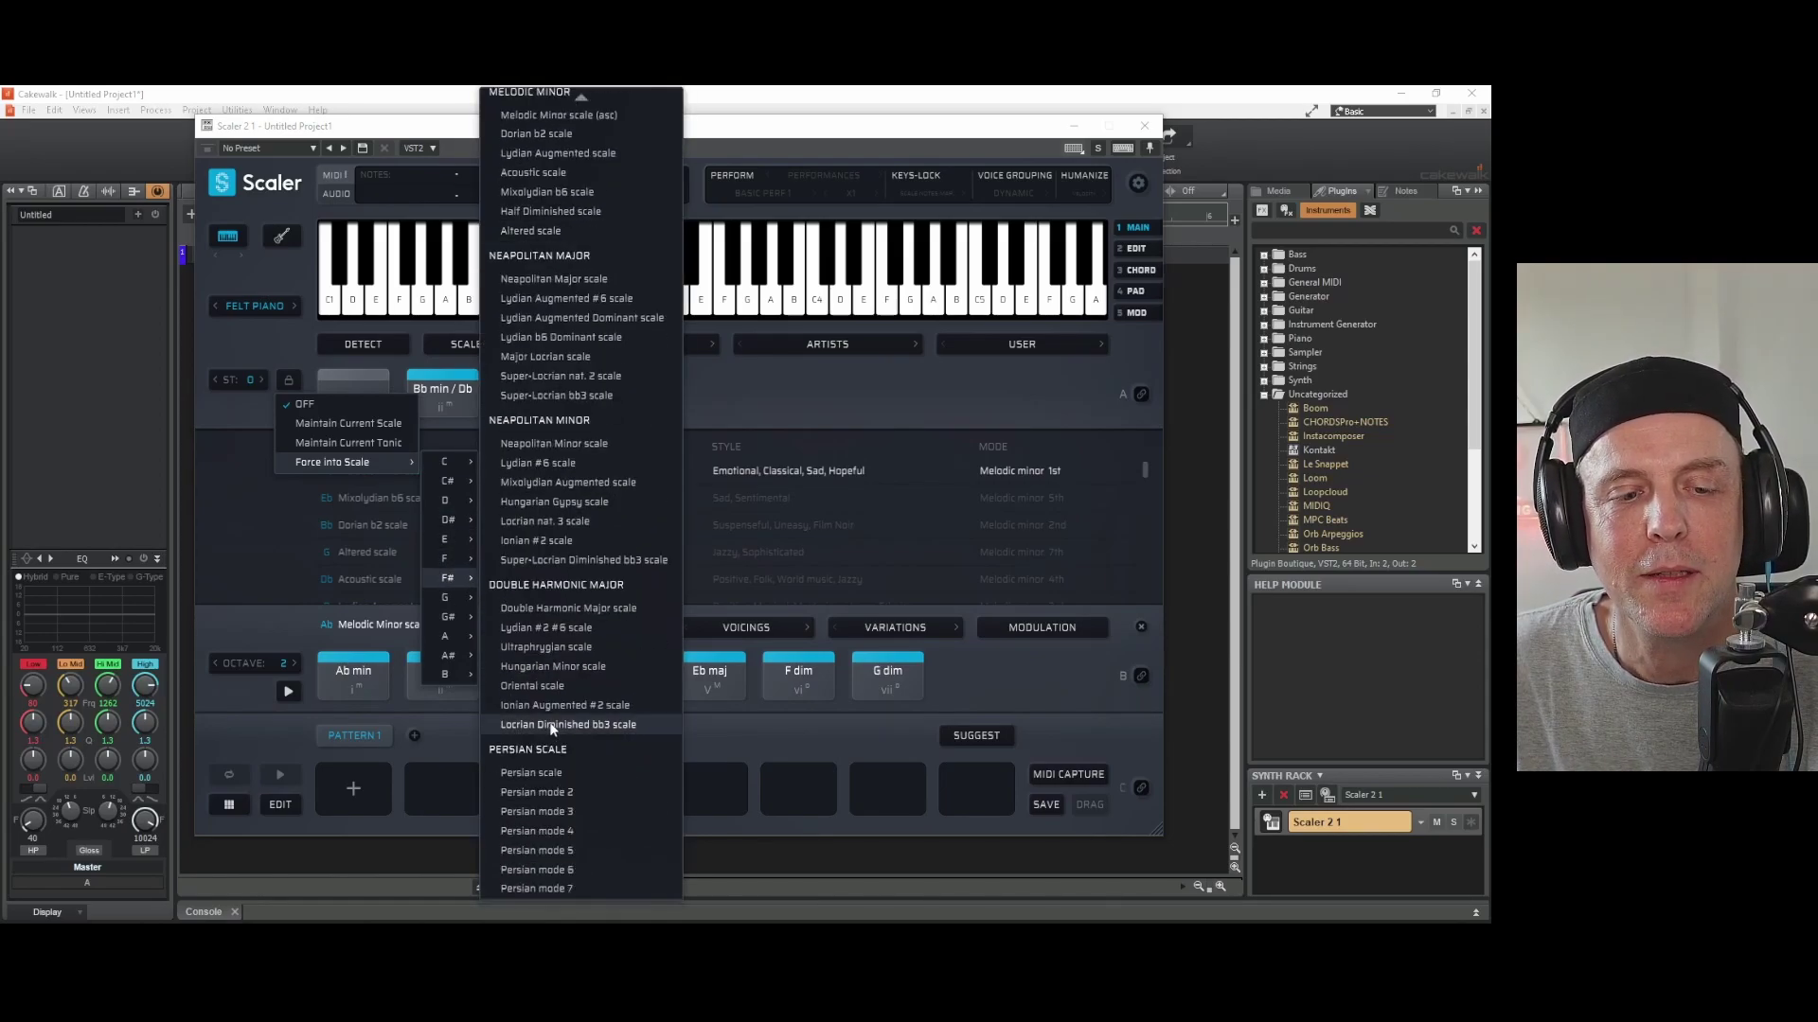
{"action": "left_click", "coordinate": [542, 831]}
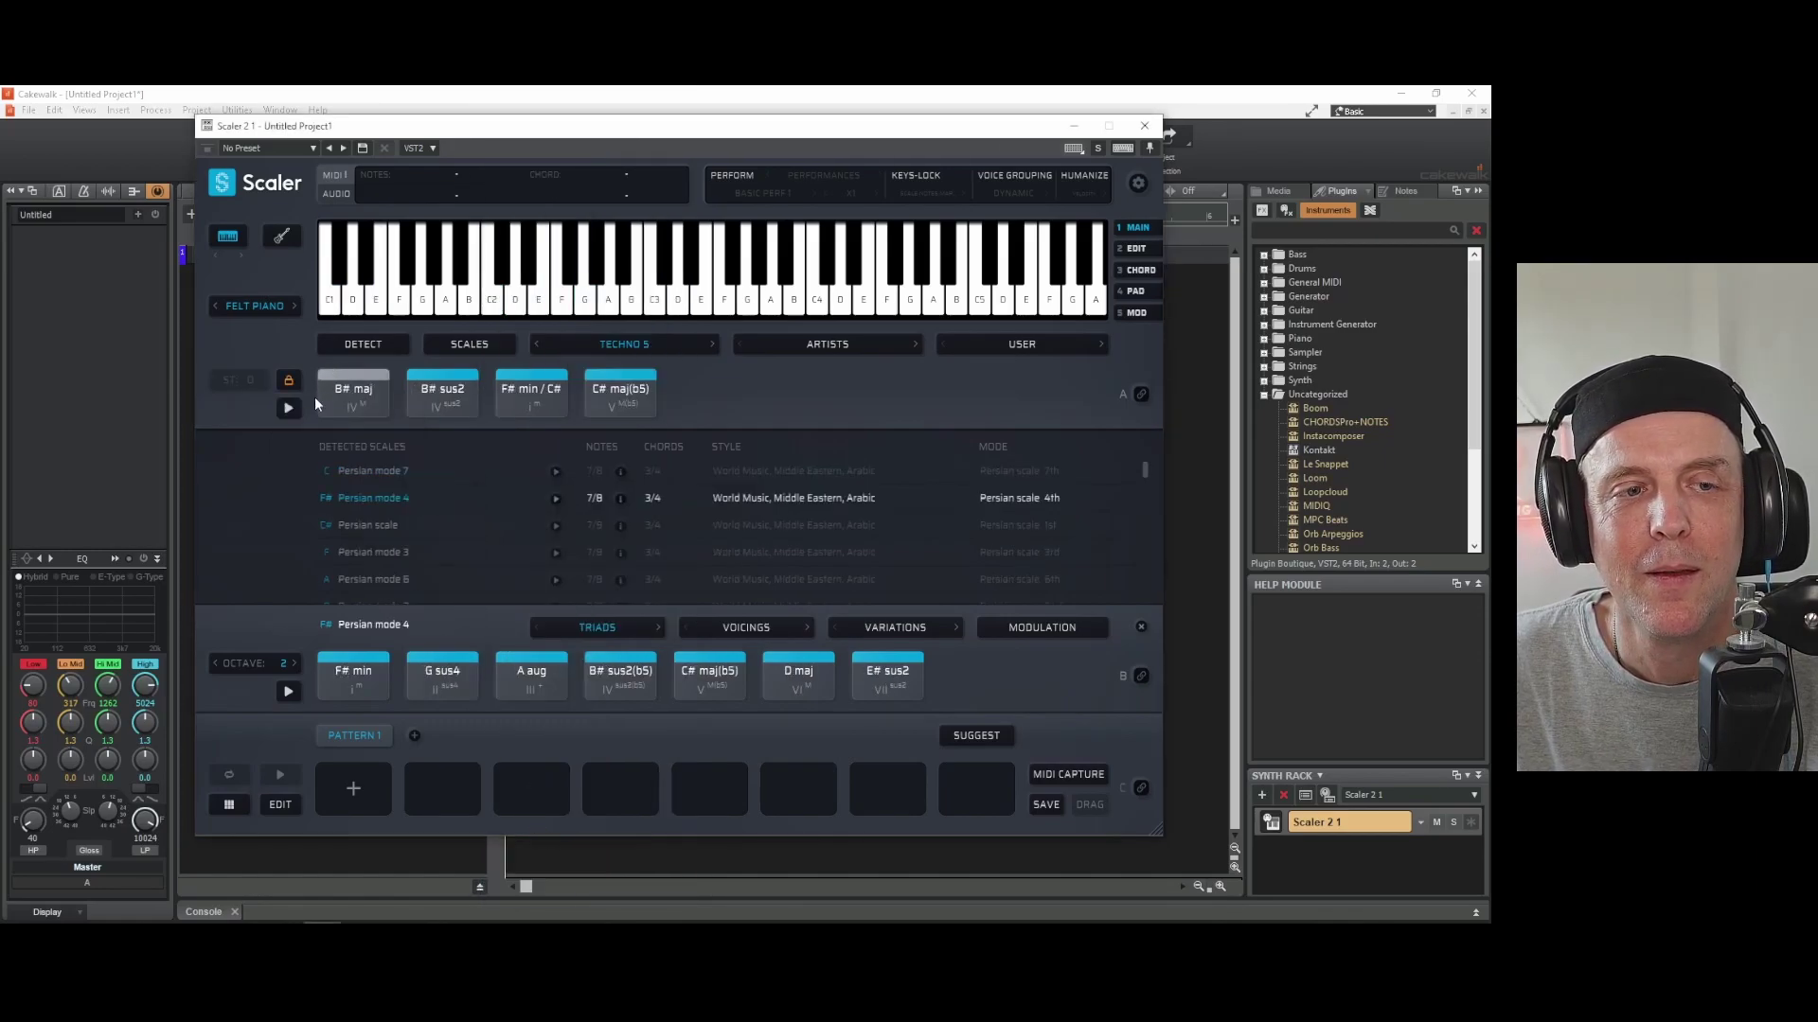
{"action": "left_click", "coordinate": [288, 409]}
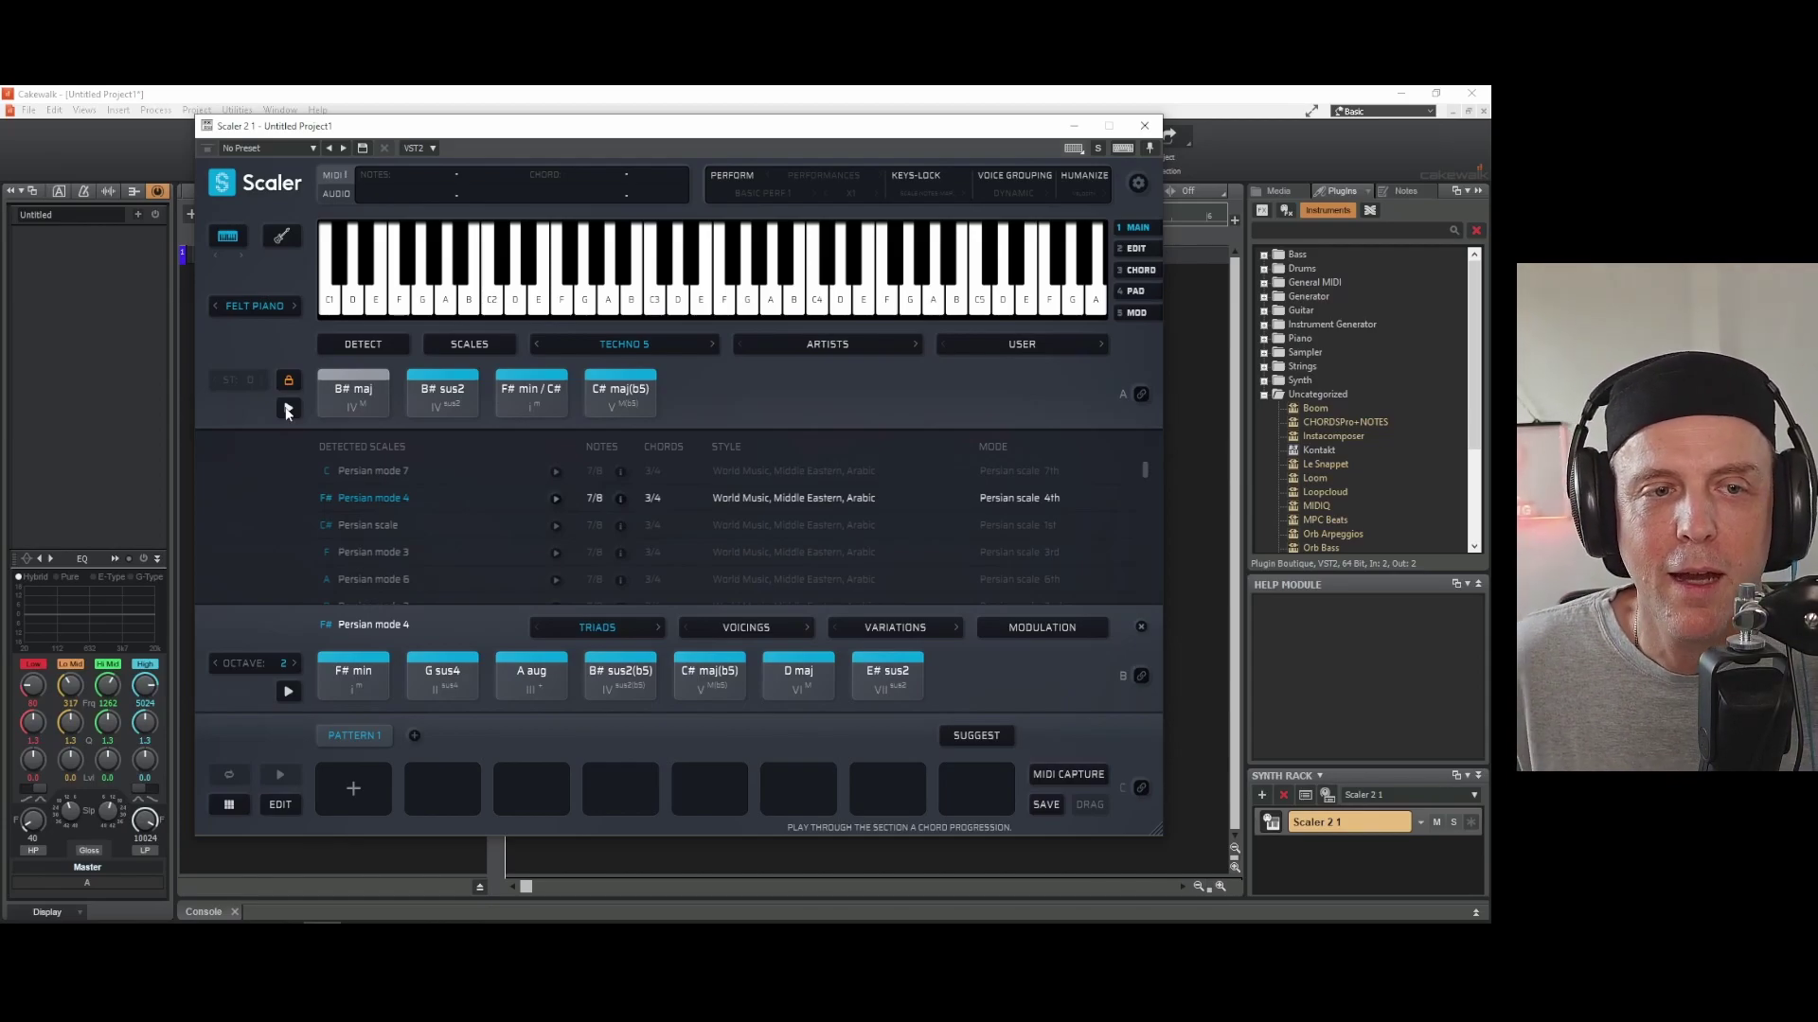
{"action": "left_click", "coordinate": [634, 343]}
{"action": "mouse_move", "coordinate": [635, 345]}
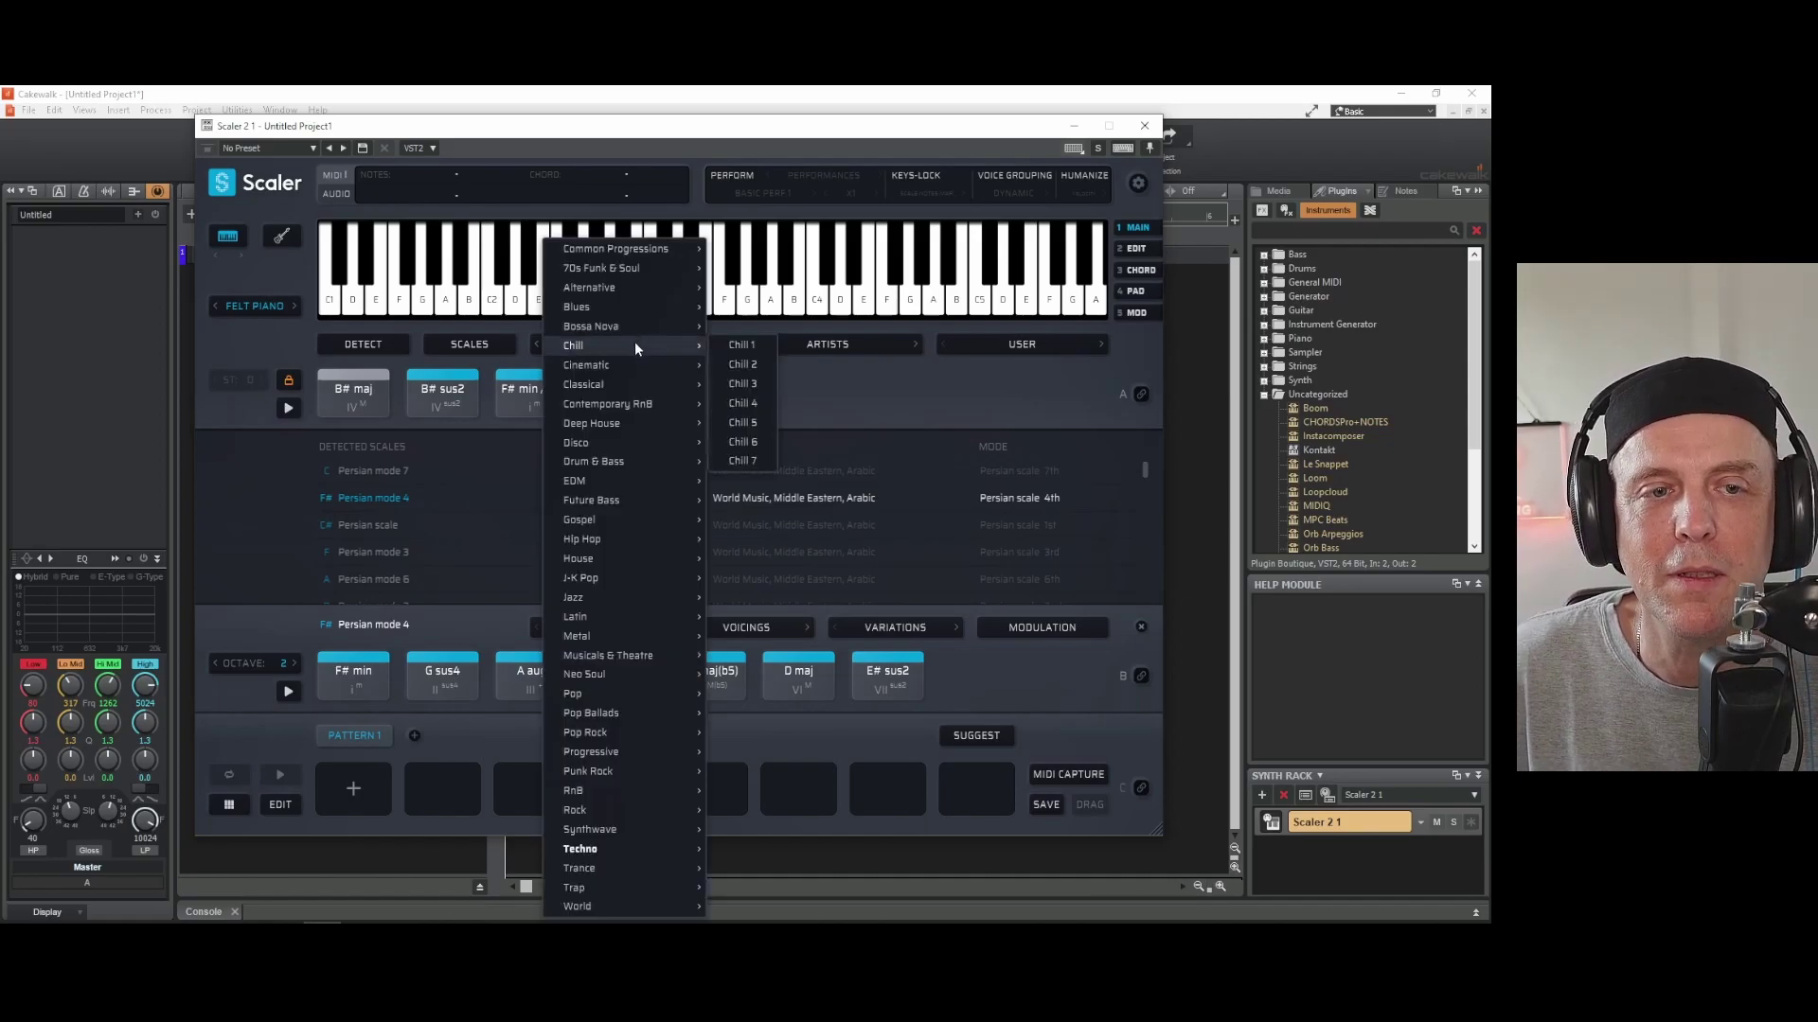
{"action": "left_click", "coordinate": [812, 381]}
{"action": "left_click", "coordinate": [869, 337]}
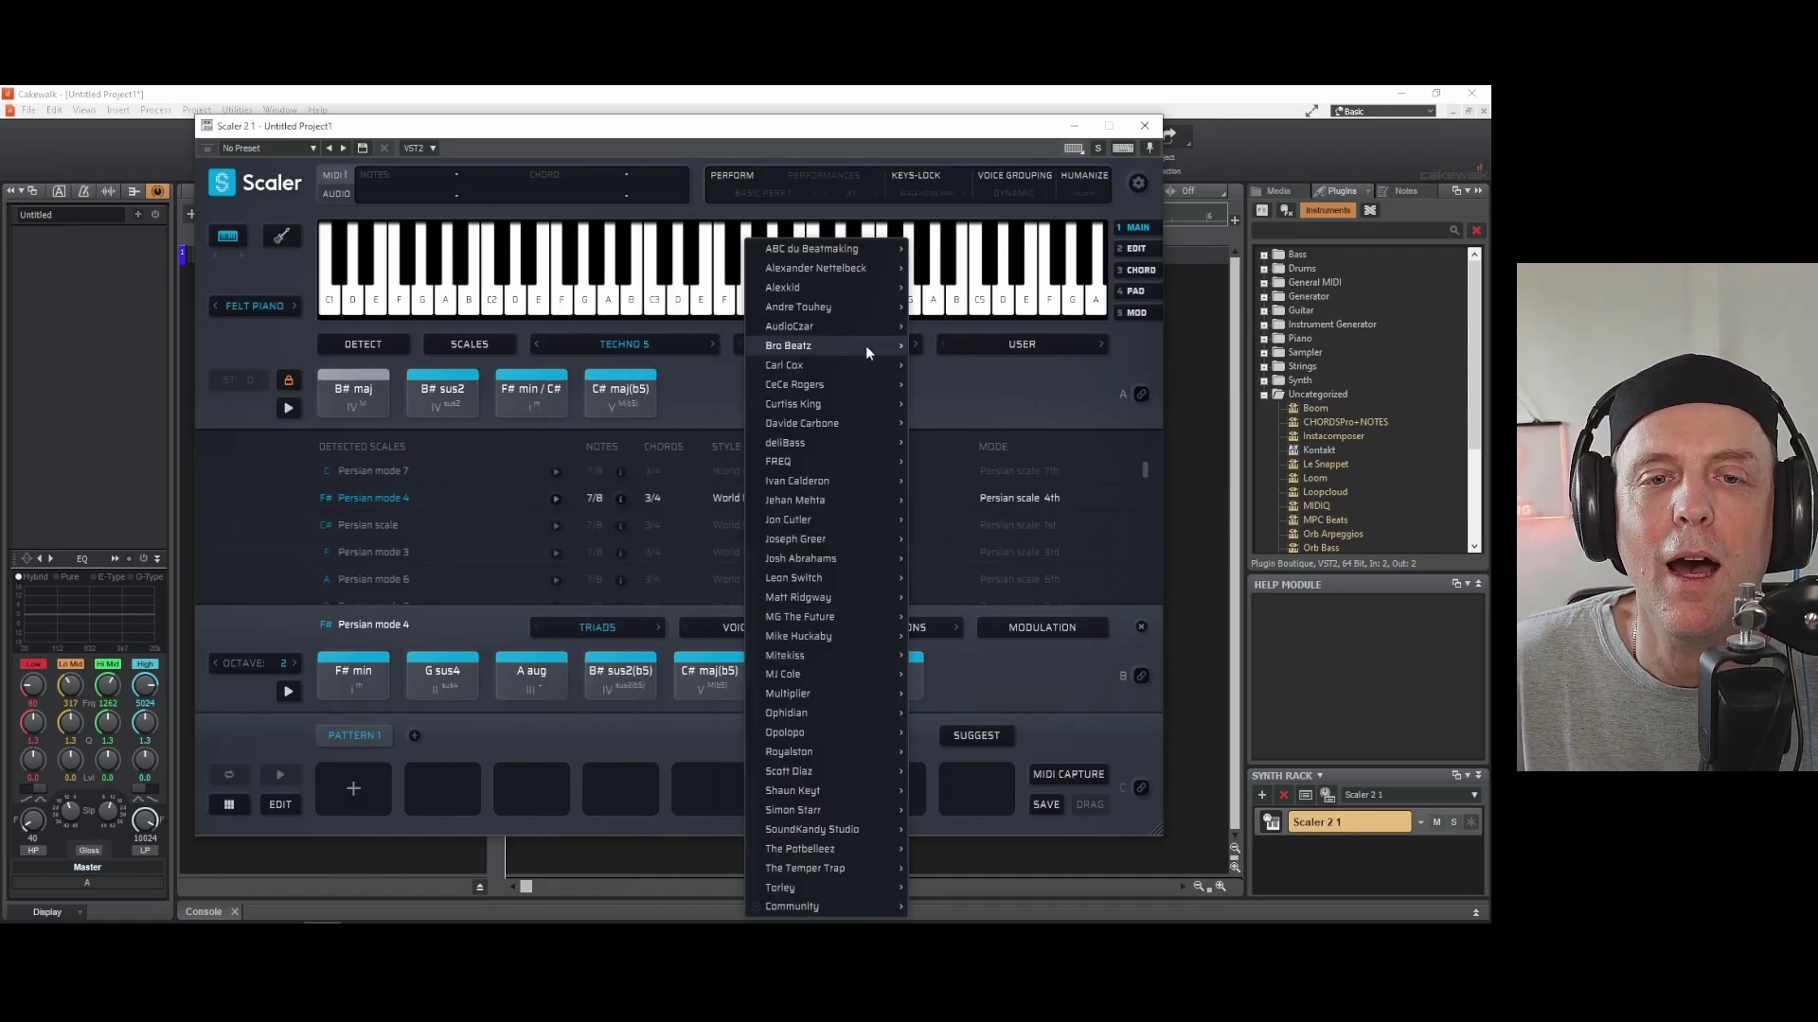
{"action": "mouse_move", "coordinate": [866, 345]}
{"action": "left_click", "coordinate": [1009, 378]}
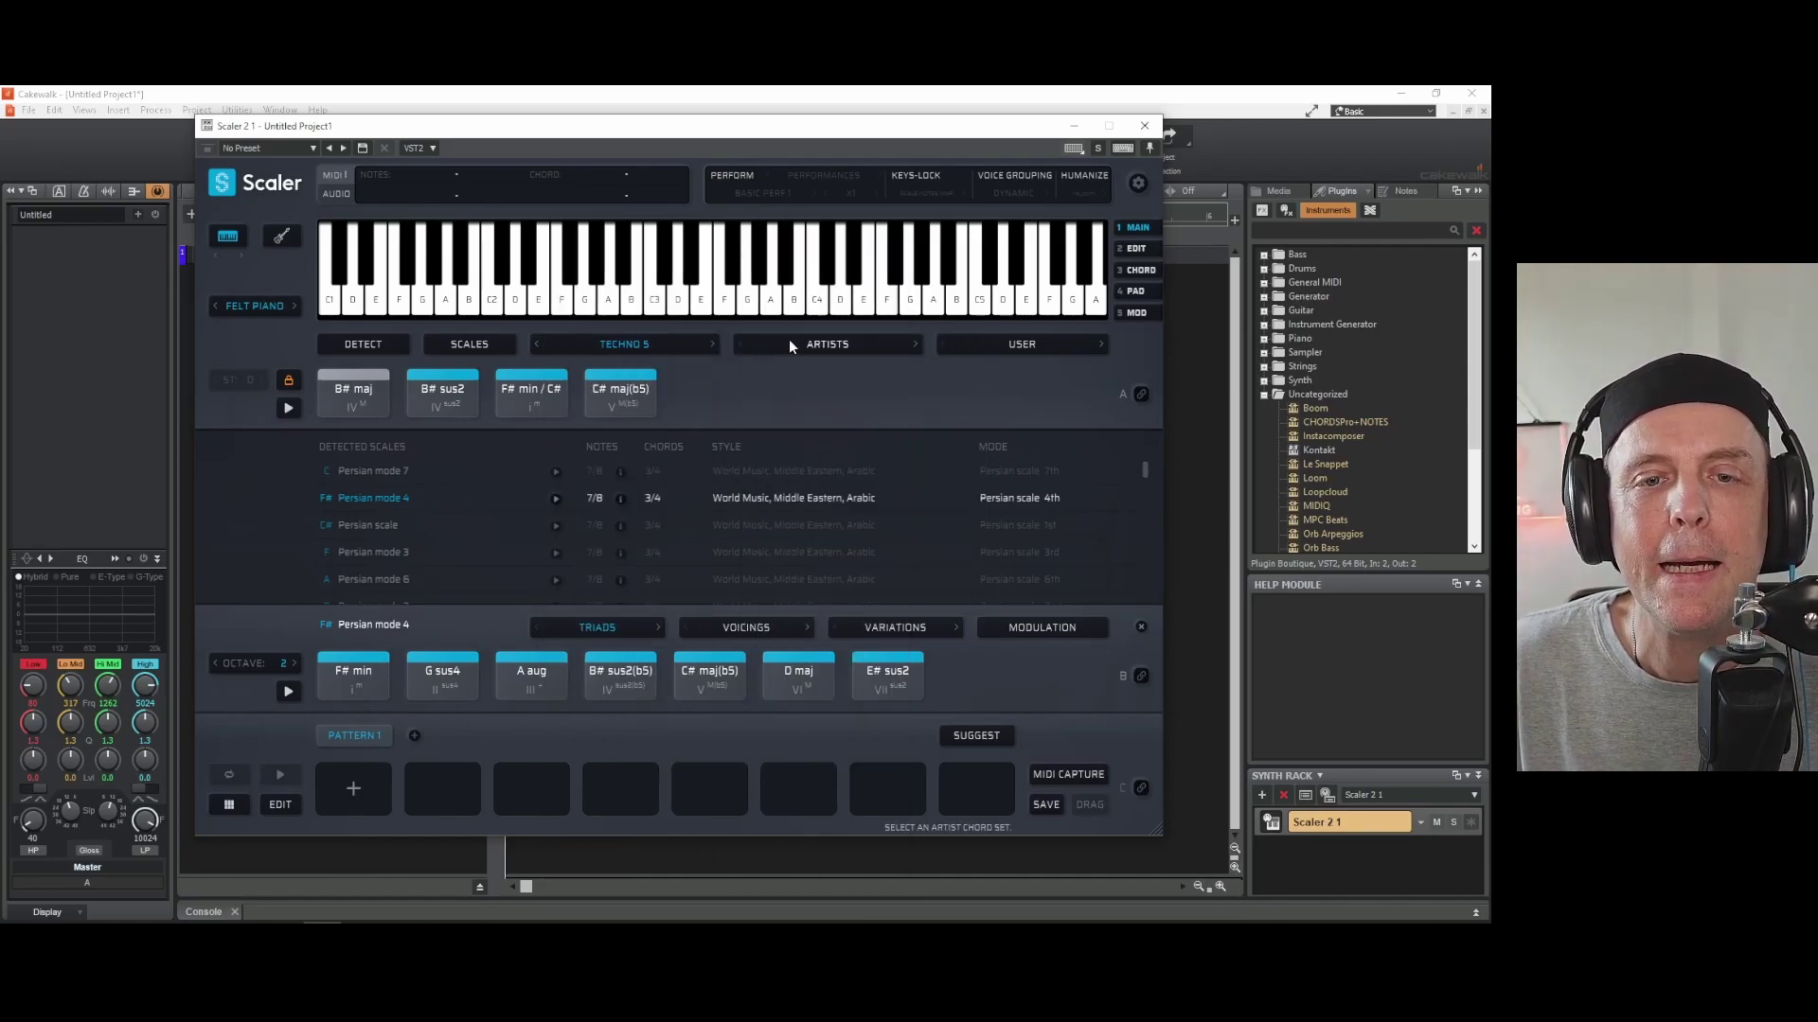
Compare the Techno 5 progression forced into scale with the original by playing it before and after switching the scale lock off
{"action": "left_click", "coordinate": [288, 407]}
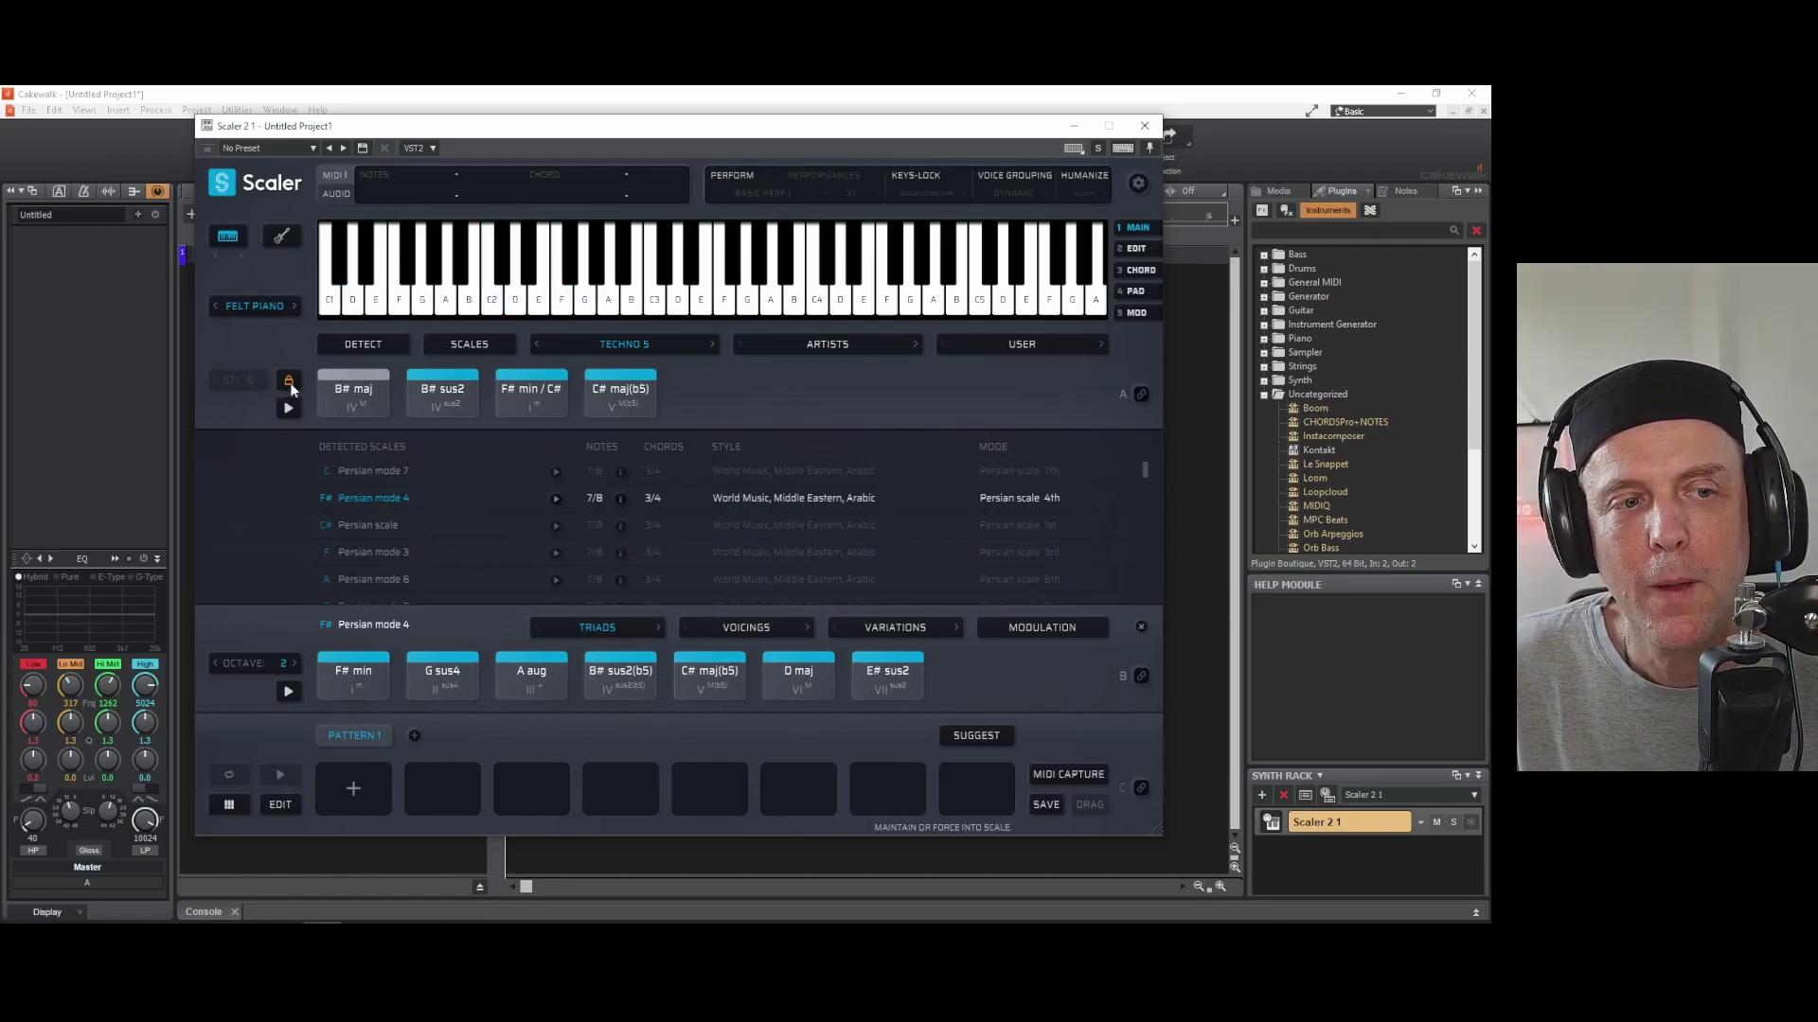
{"action": "left_click", "coordinate": [332, 381]}
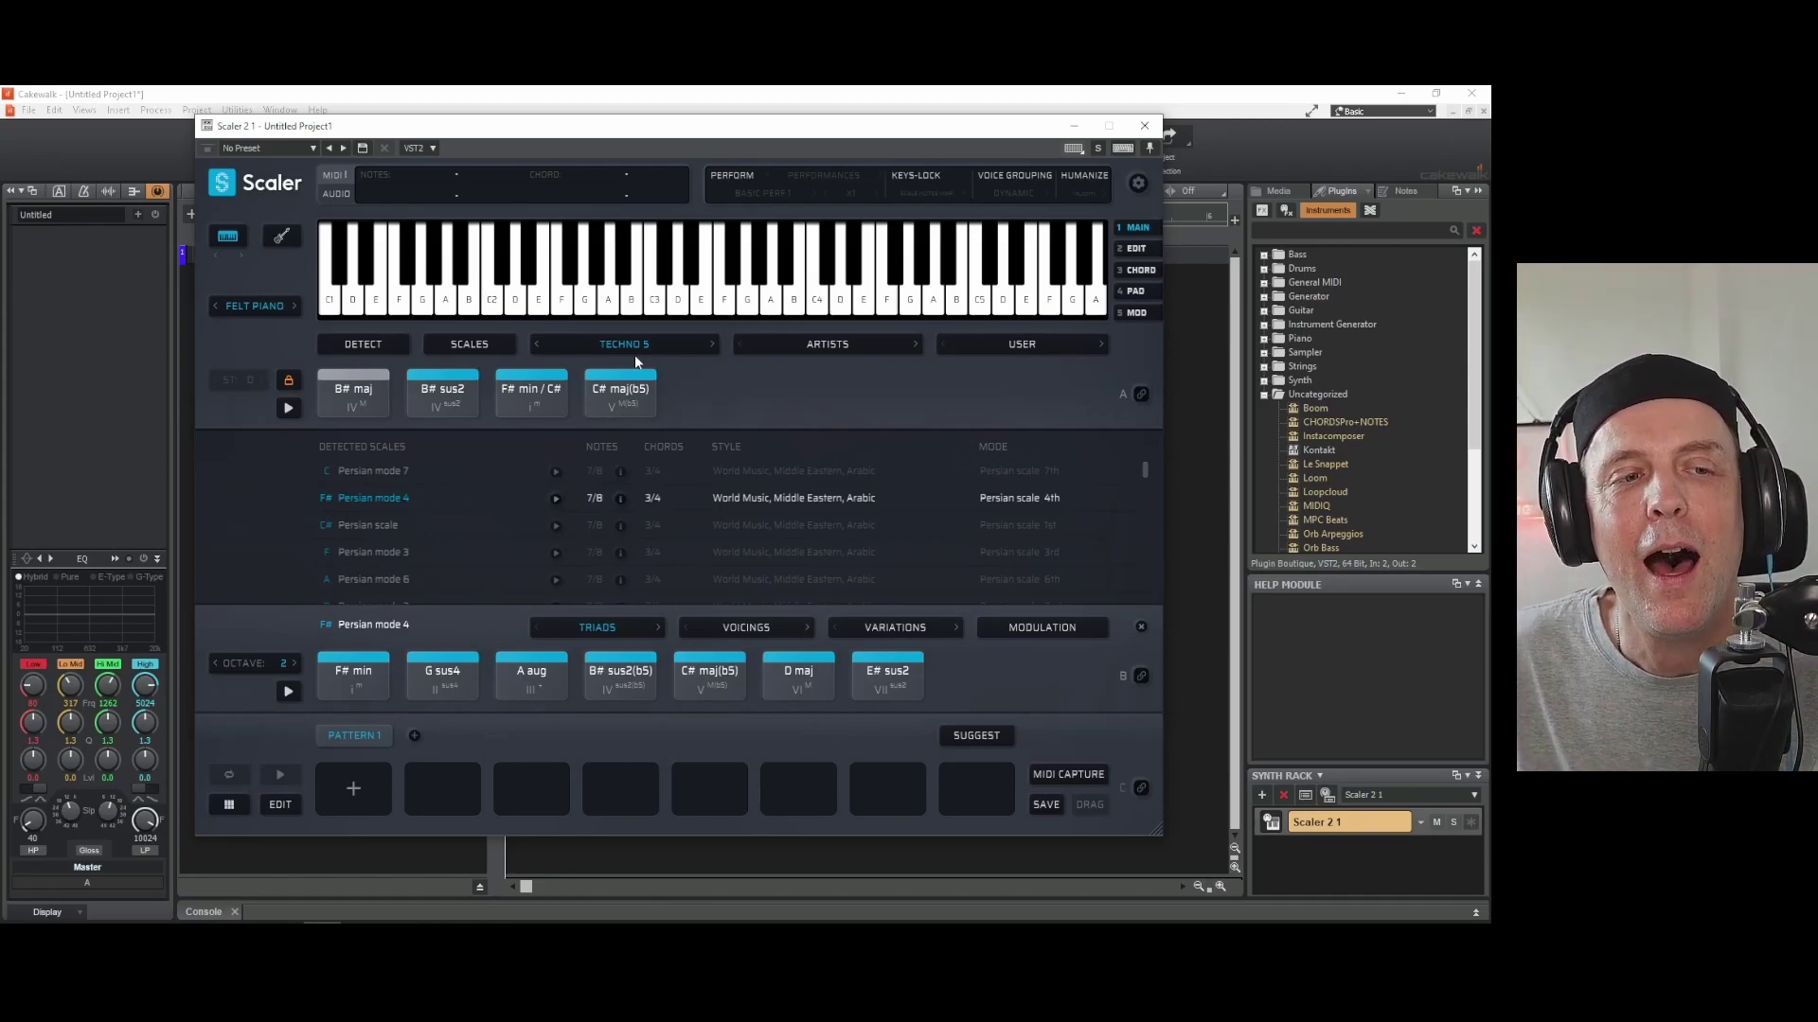
{"action": "left_click", "coordinate": [288, 382]}
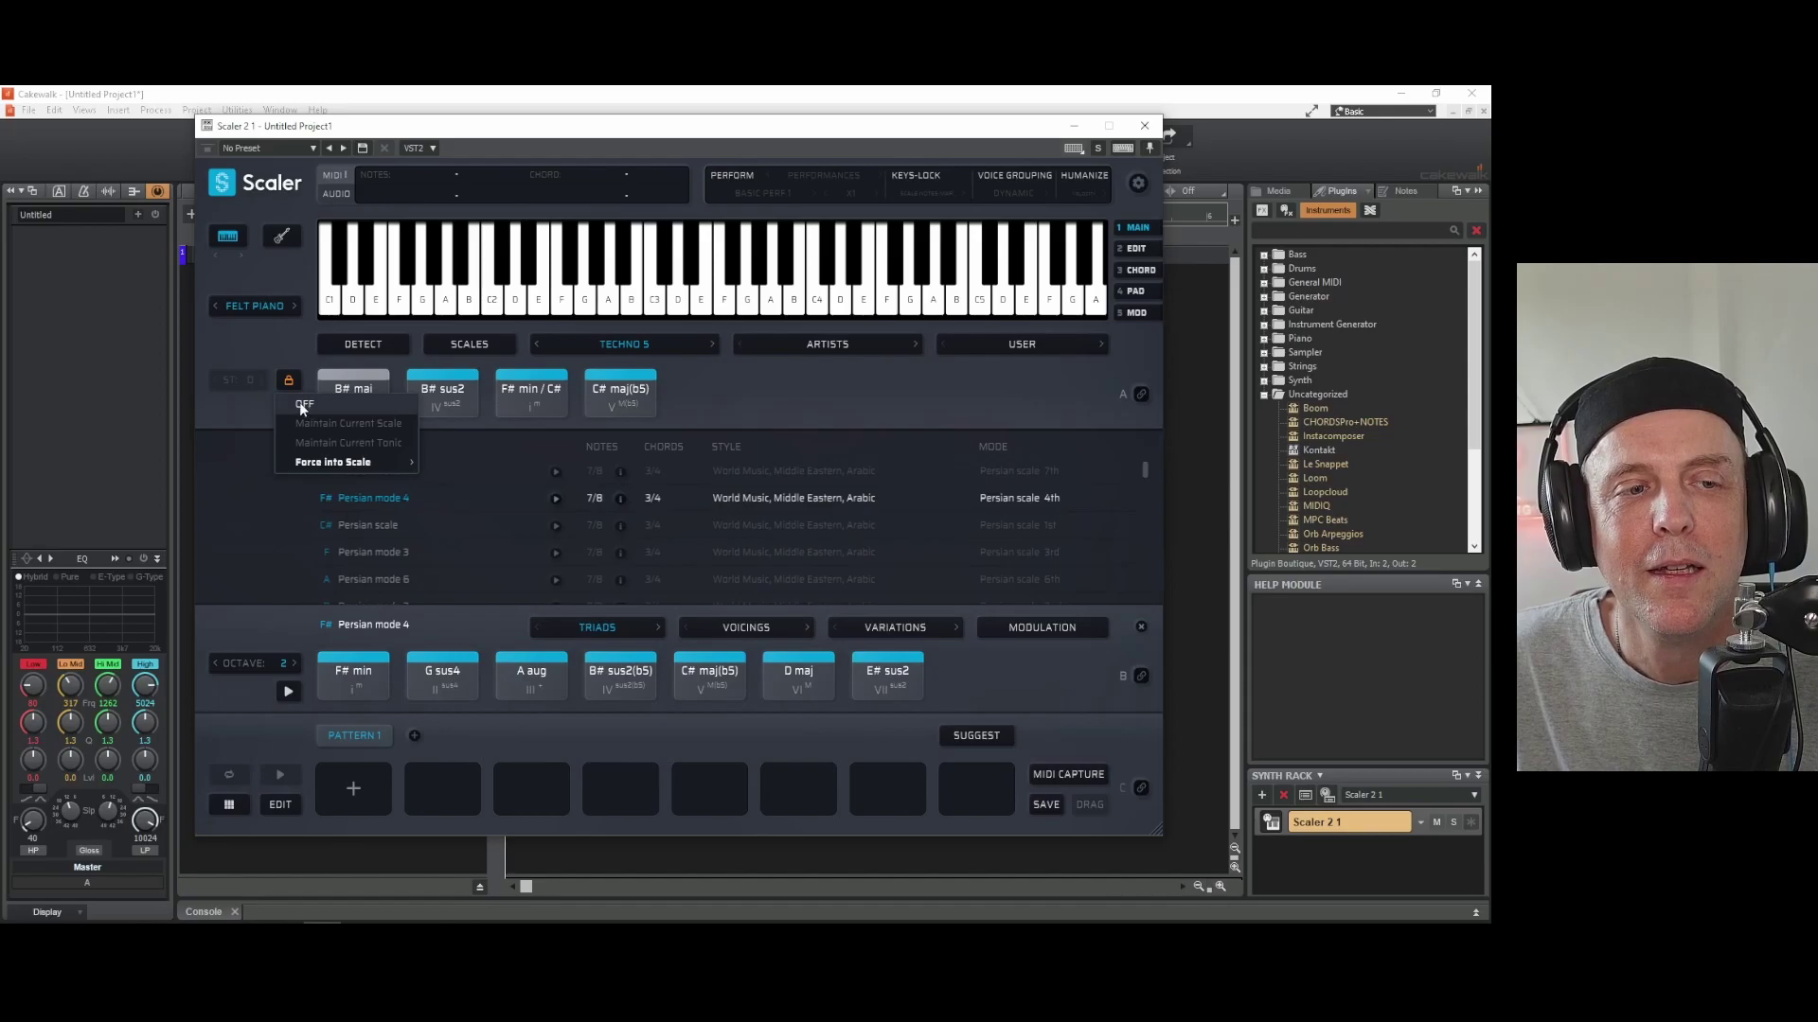
{"action": "left_click", "coordinate": [302, 405]}
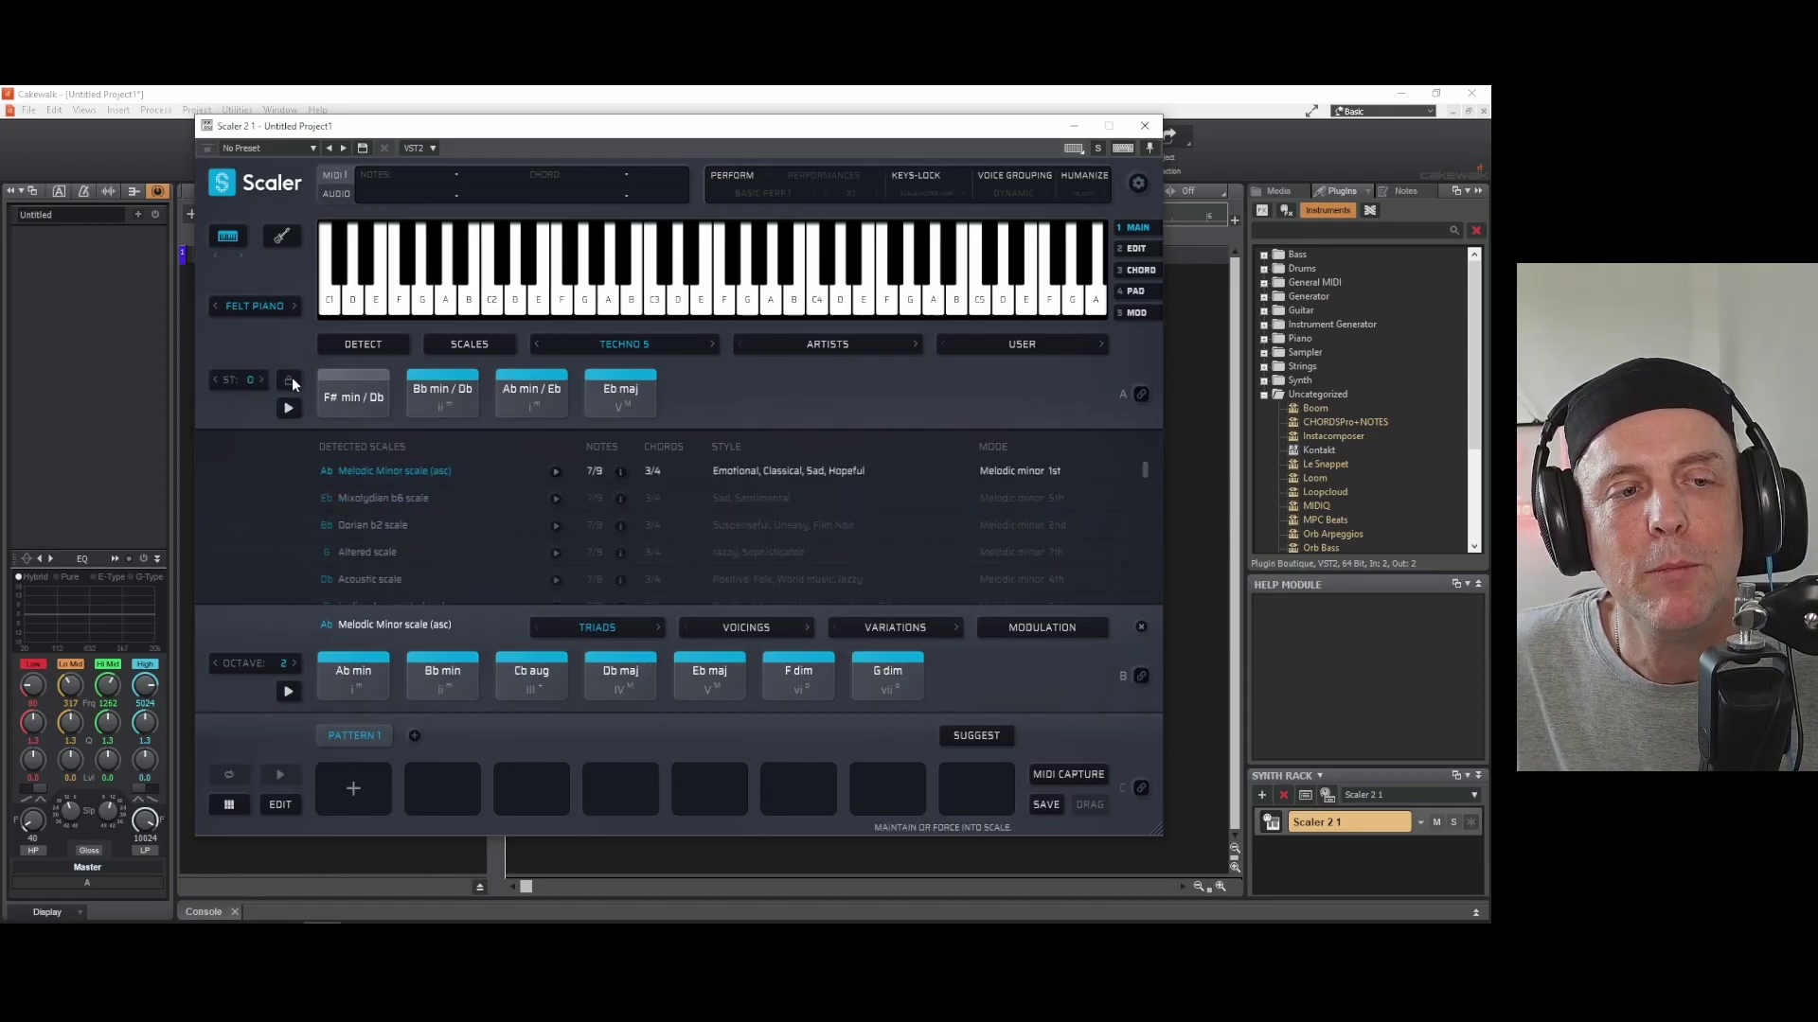
{"action": "left_click", "coordinate": [289, 409]}
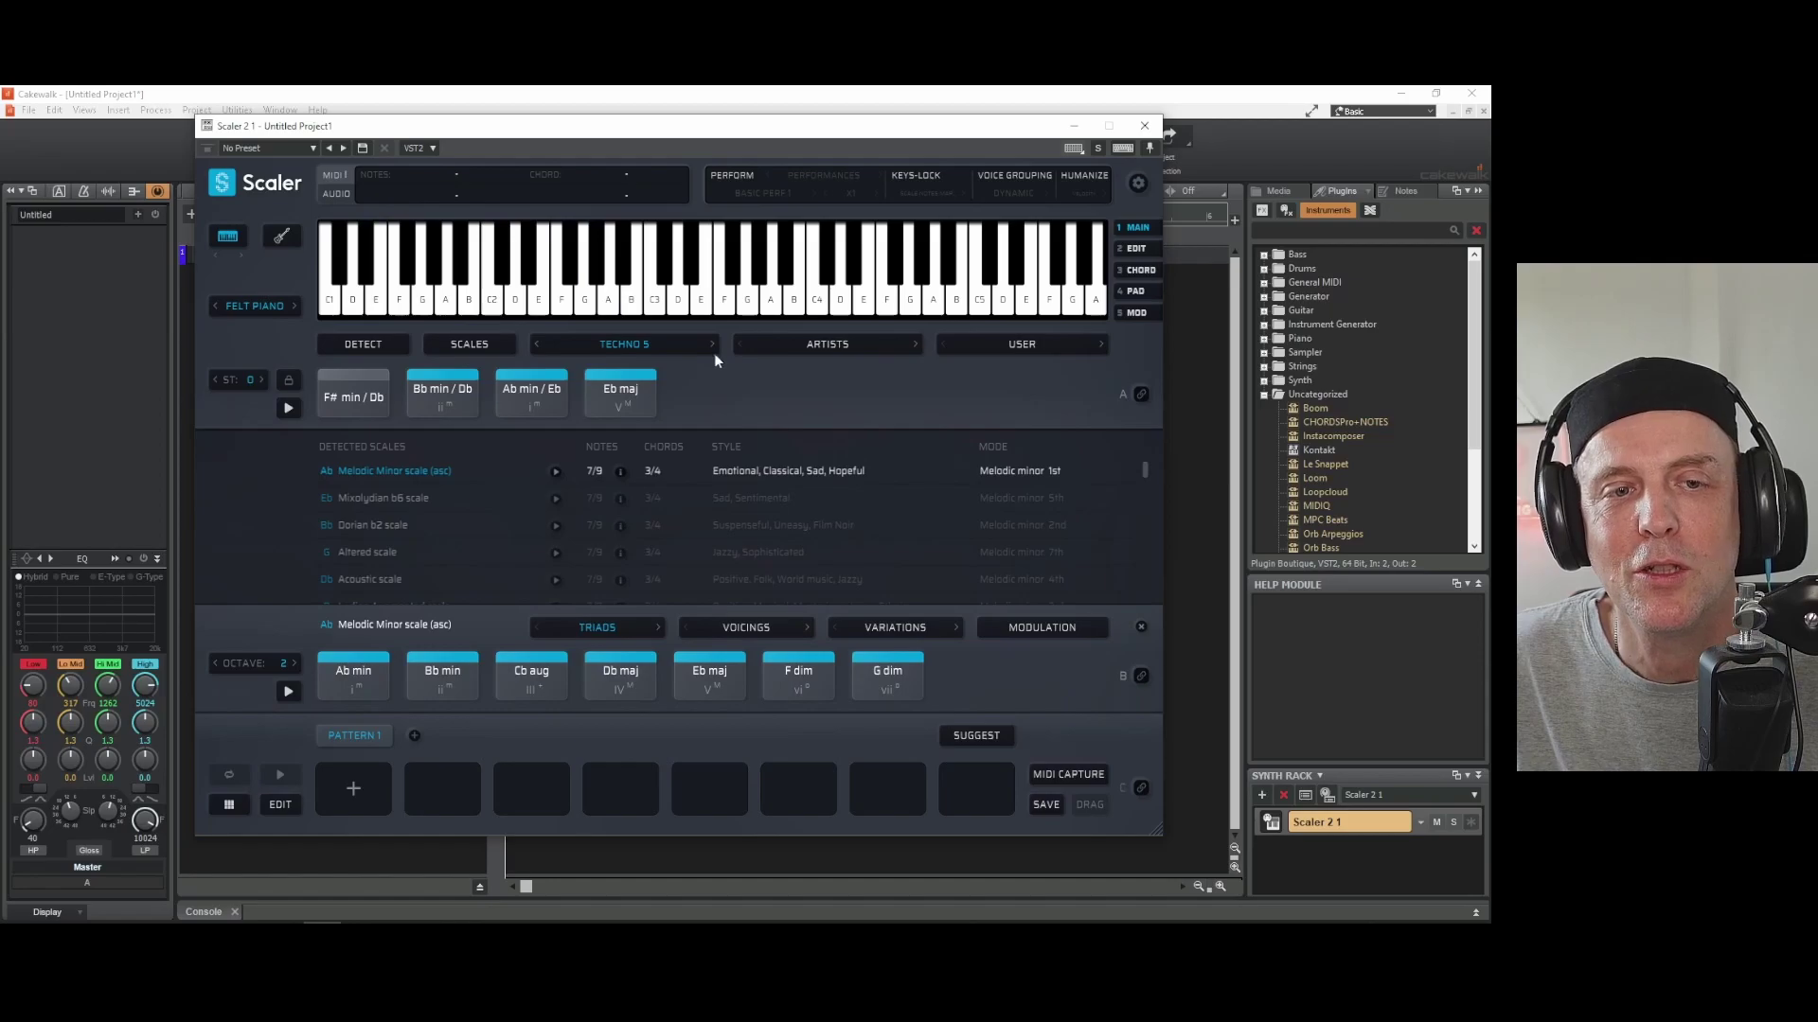
Load the Triumph chord set from the Cinematic category and audition it
{"action": "left_click", "coordinate": [627, 344]}
{"action": "mouse_move", "coordinate": [604, 364]}
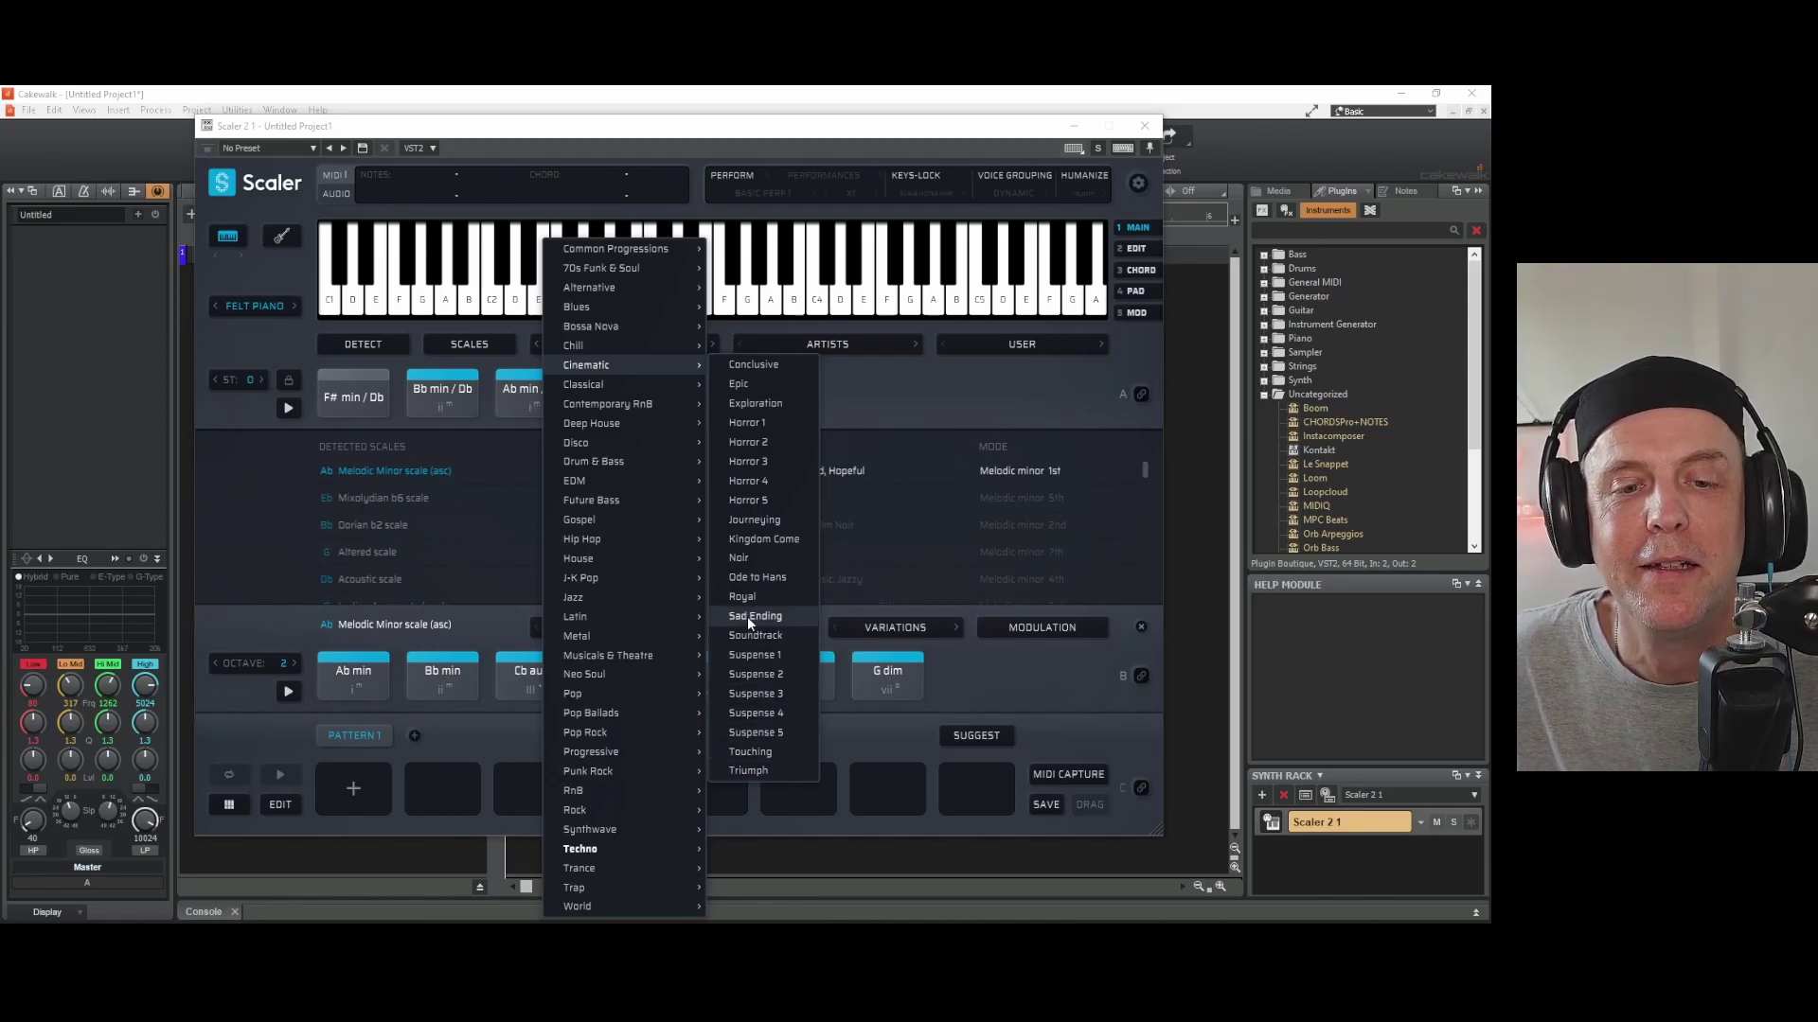
{"action": "left_click", "coordinate": [749, 770]}
{"action": "left_click", "coordinate": [325, 405]}
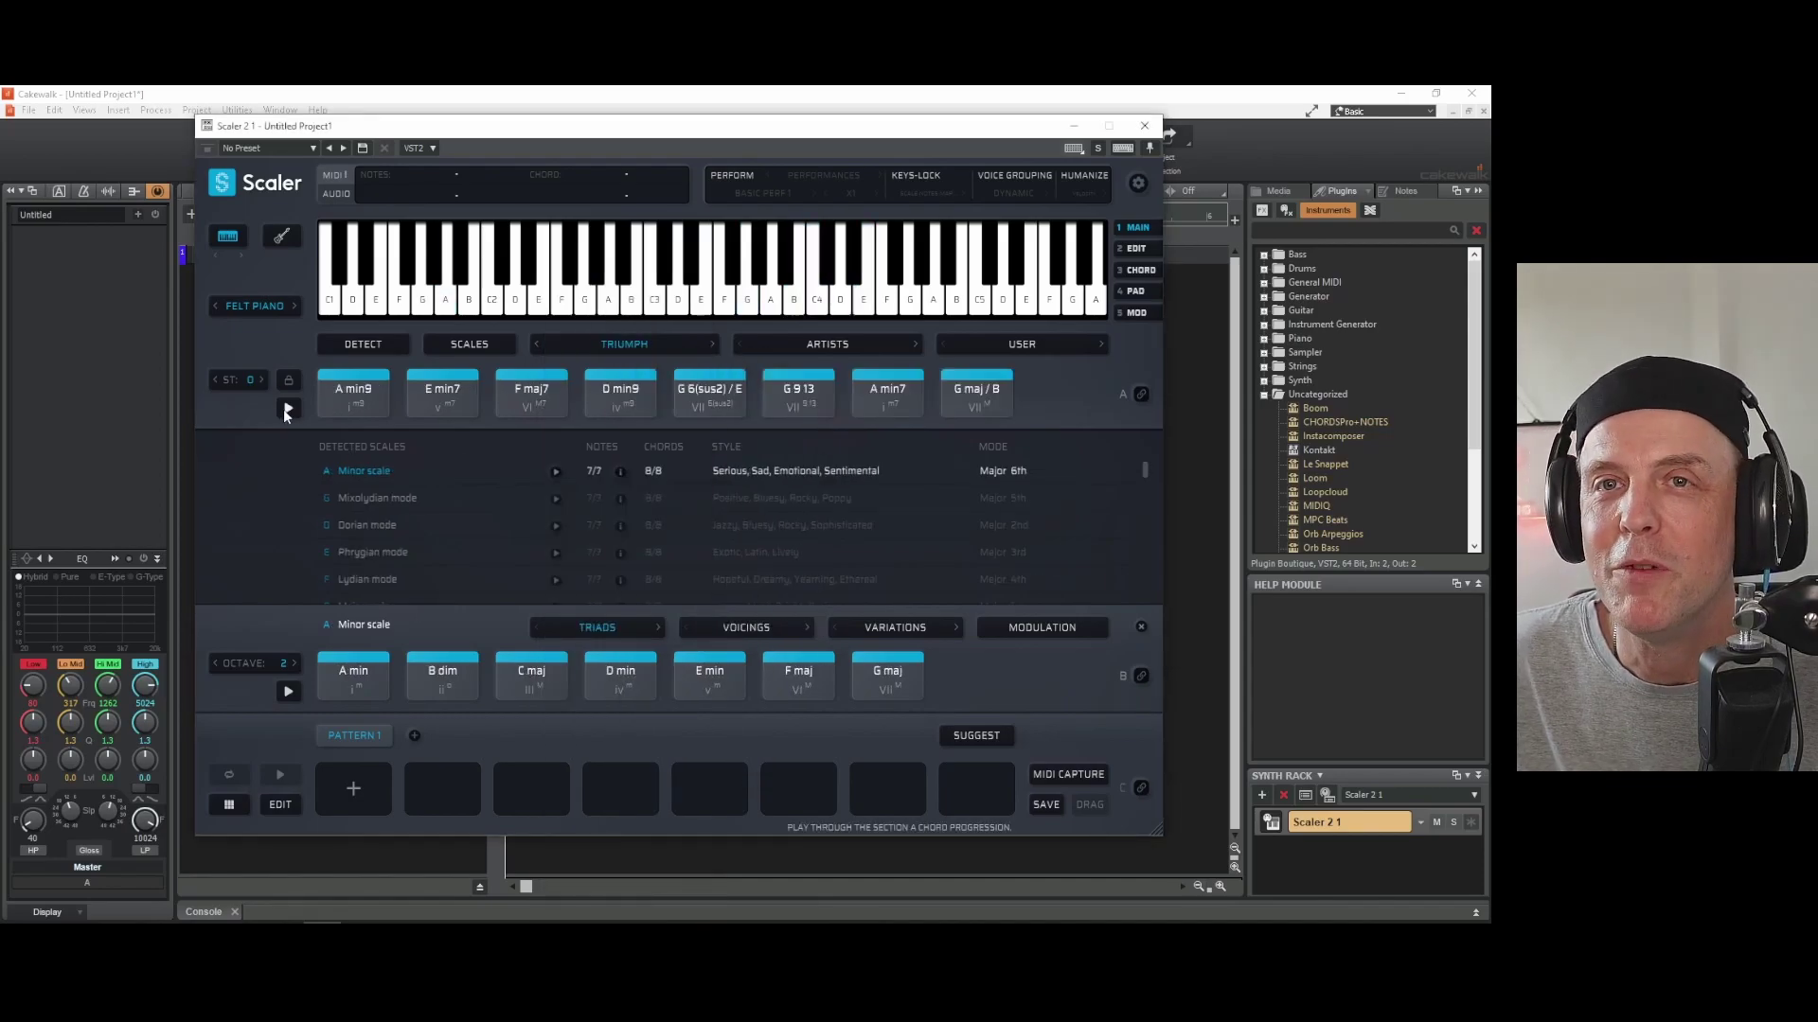
Enable Perform mode with the Simile performance, then audition the E min7 chord and the Triumph progression
{"action": "left_click", "coordinate": [741, 175]}
{"action": "left_click", "coordinate": [758, 192]}
{"action": "left_click", "coordinate": [796, 284]}
{"action": "left_click", "coordinate": [425, 394]}
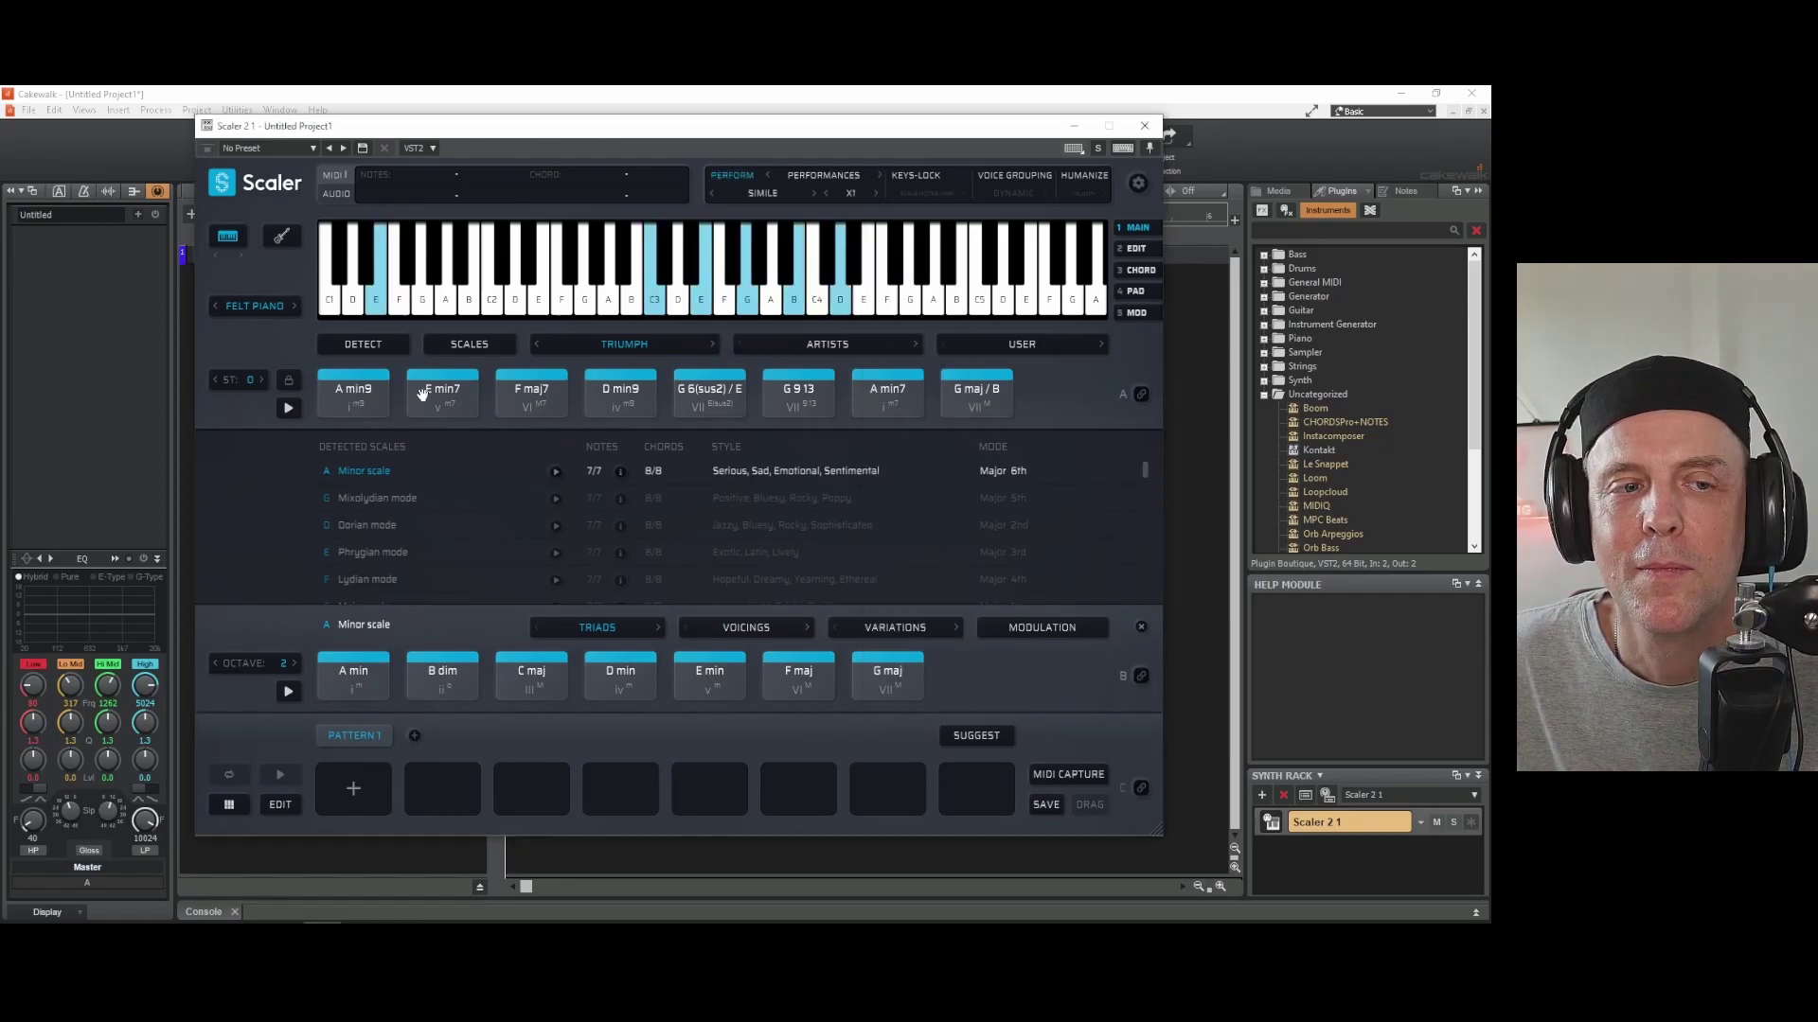
{"action": "left_click", "coordinate": [288, 408]}
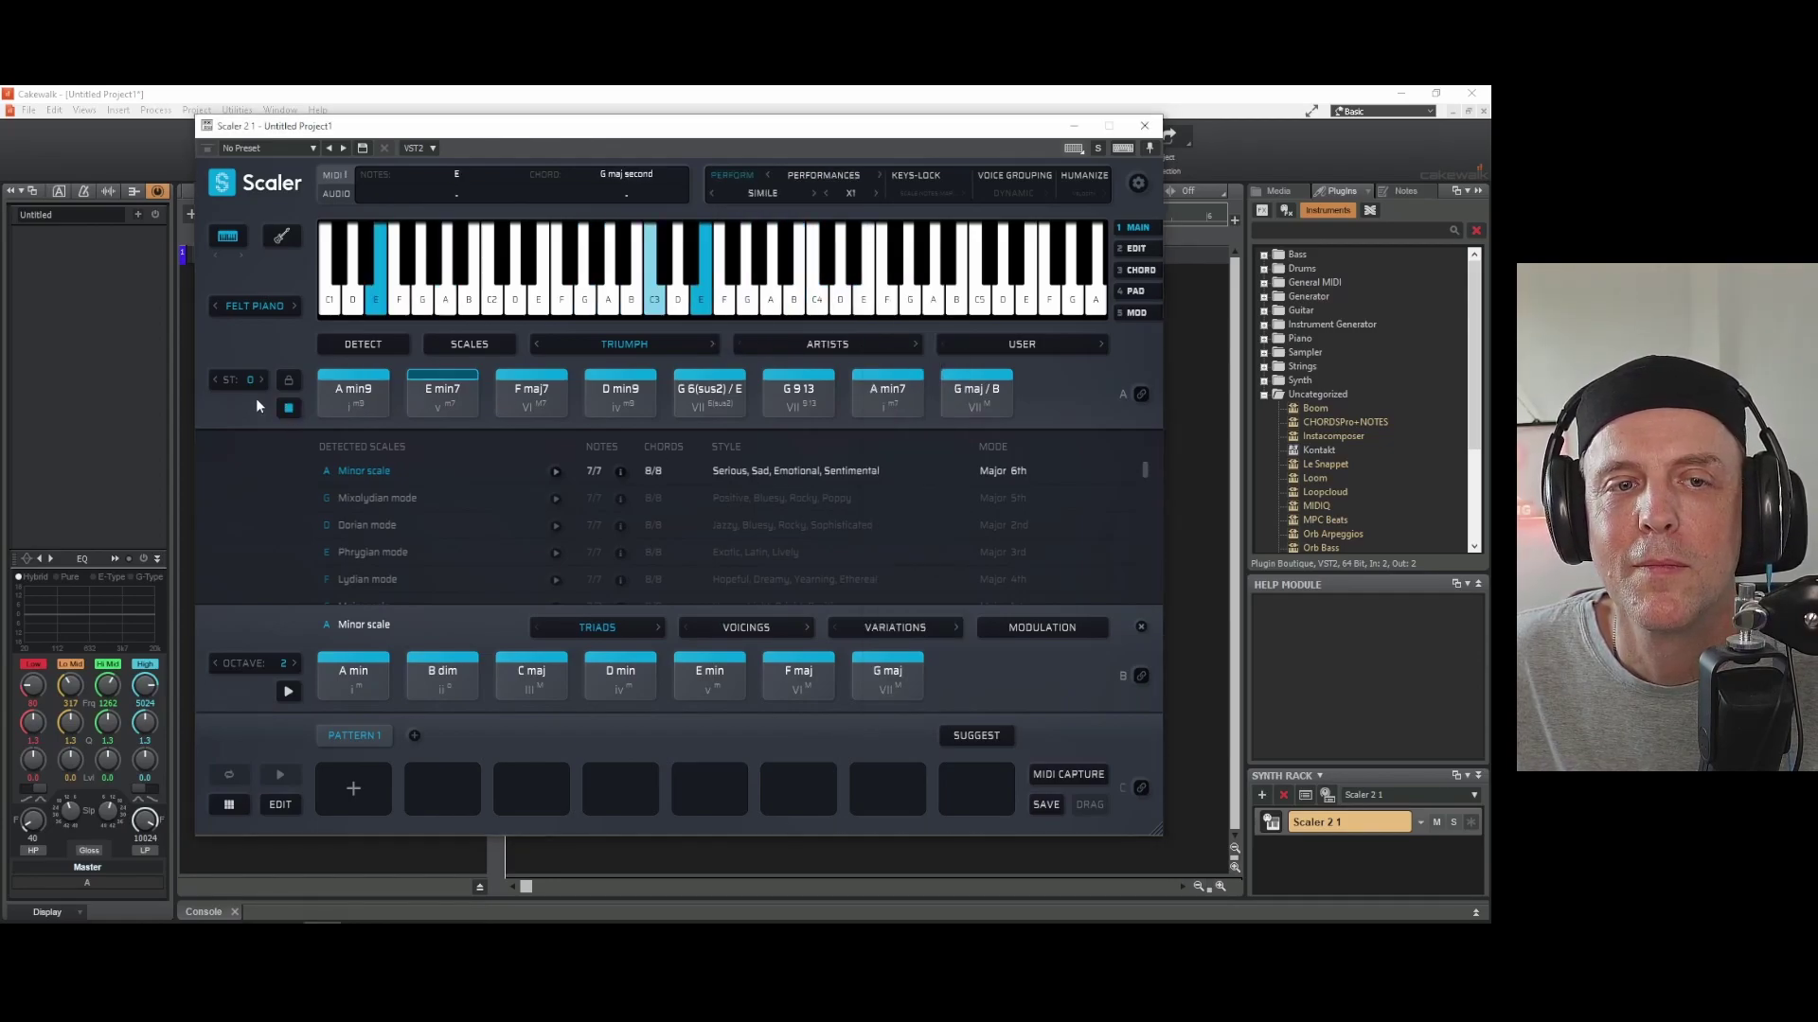